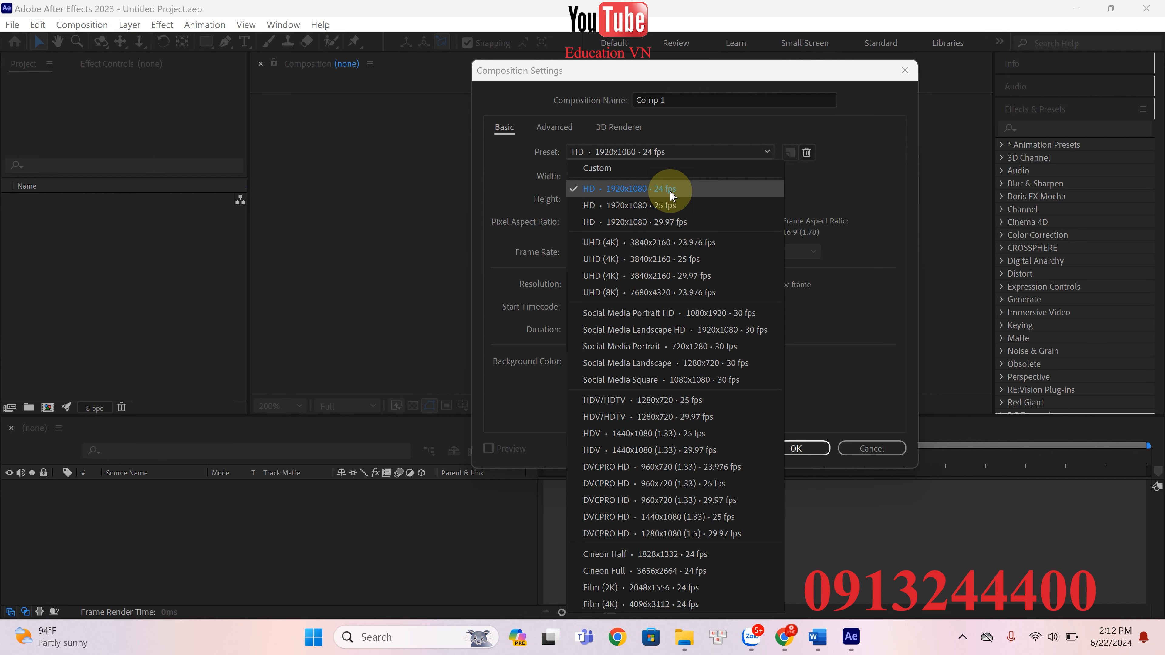
# Choose the HD 1920x1080 24 fps preset for the new composition.
pyautogui.click(669, 191)
pyautogui.click(758, 147)
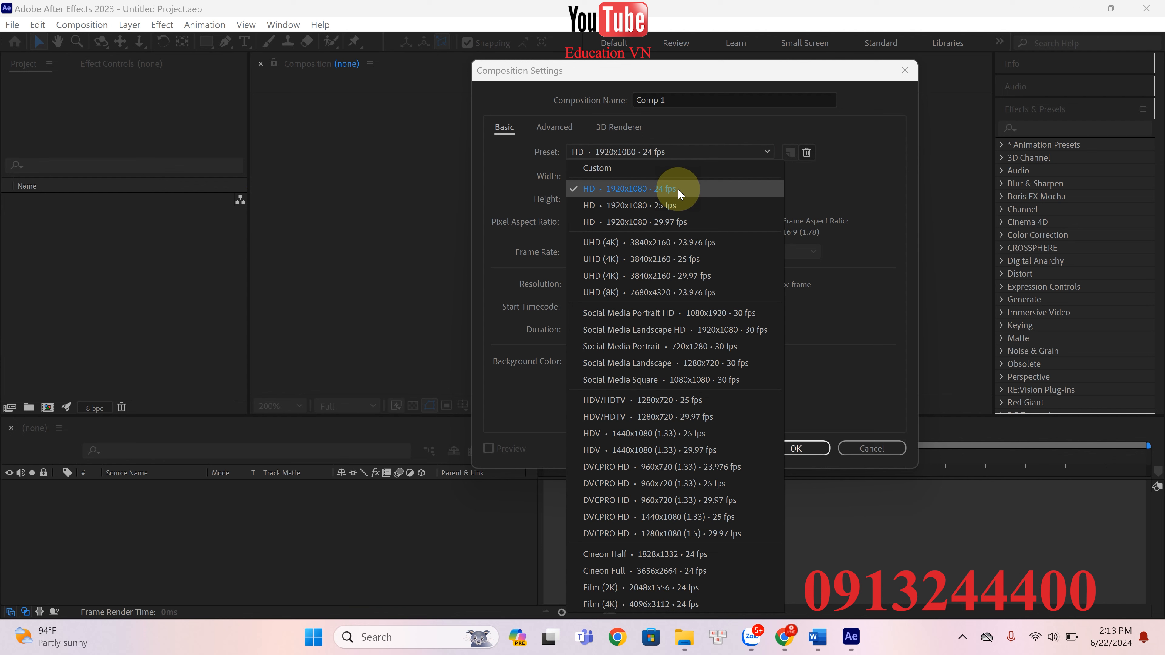
pyautogui.click(879, 180)
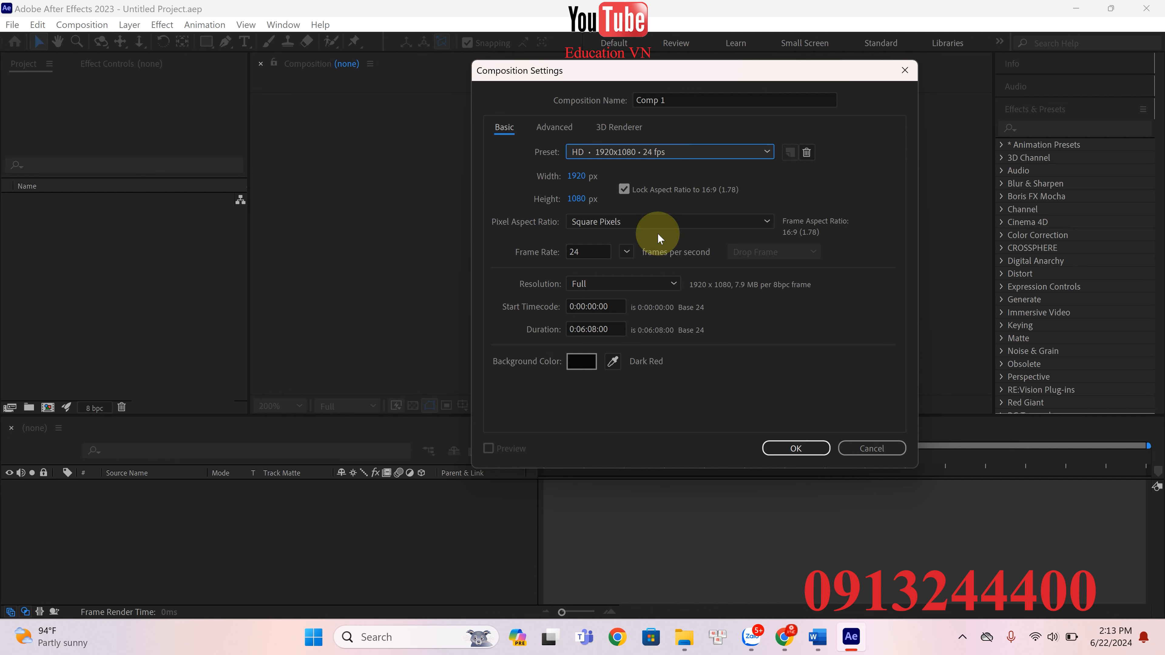
# Keep the aspect ratio locked to 16:9, with Square Pixels and a frame rate of 24 for the composition.
pyautogui.click(624, 189)
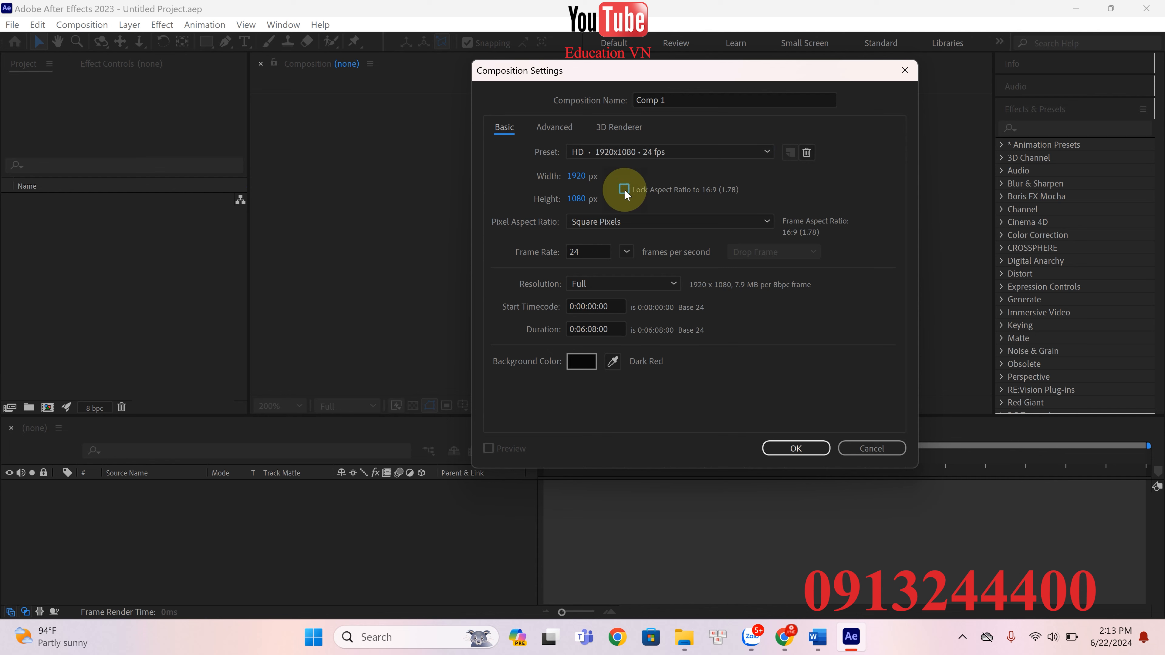
pyautogui.click(623, 189)
pyautogui.click(655, 219)
pyautogui.click(639, 233)
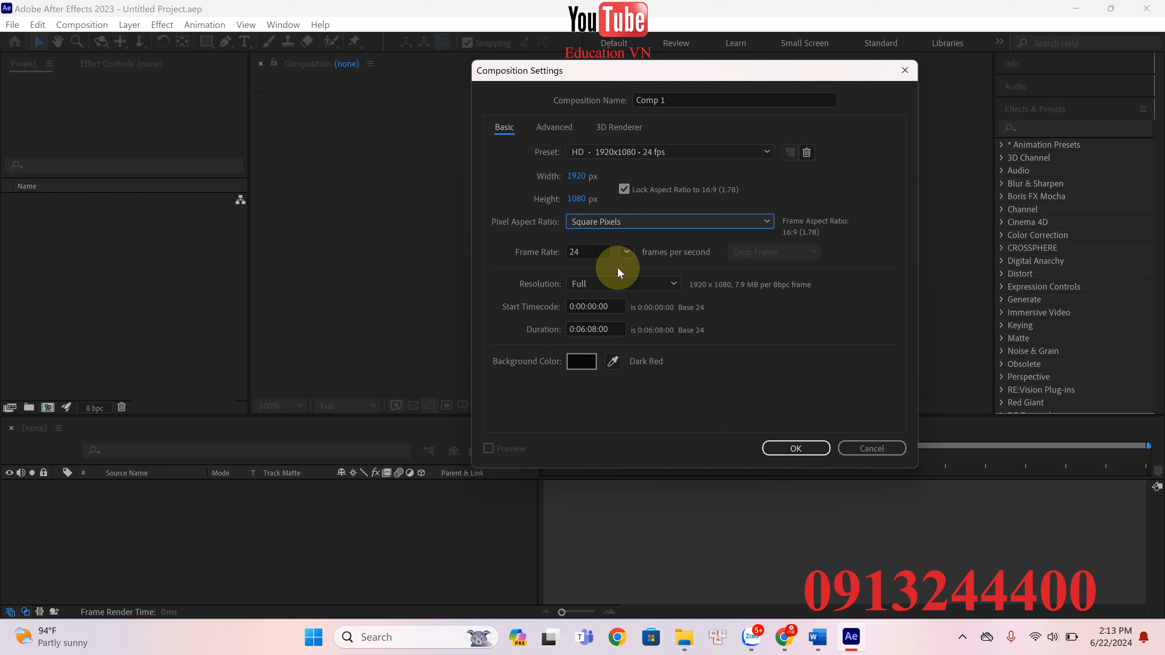
pyautogui.click(625, 252)
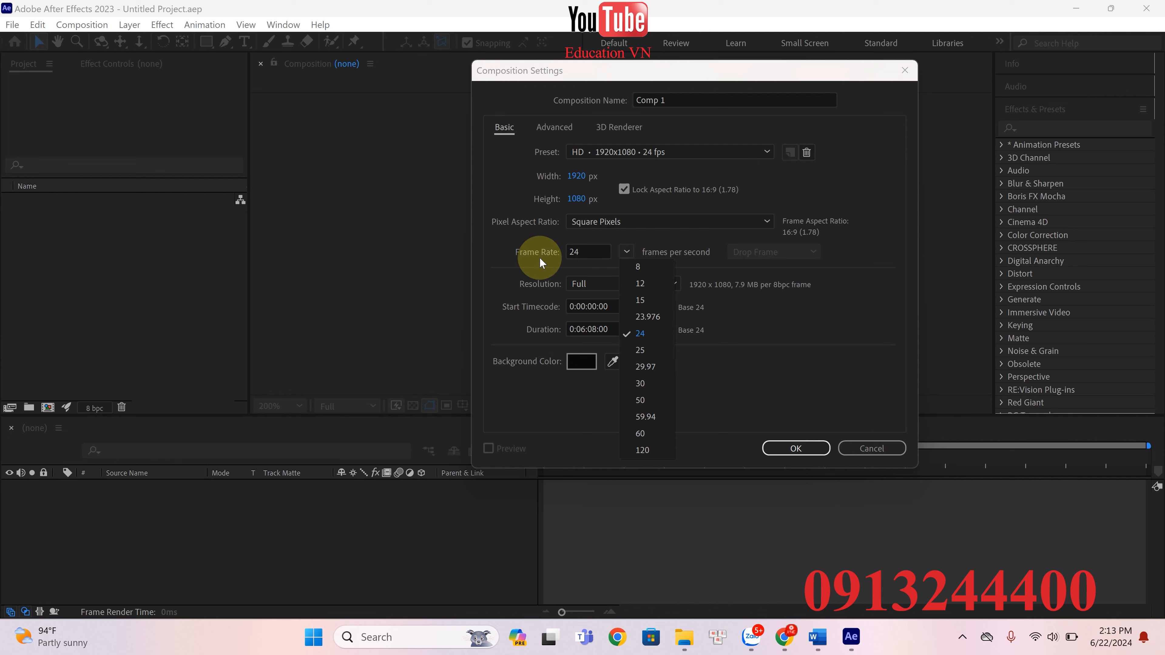
pyautogui.click(623, 255)
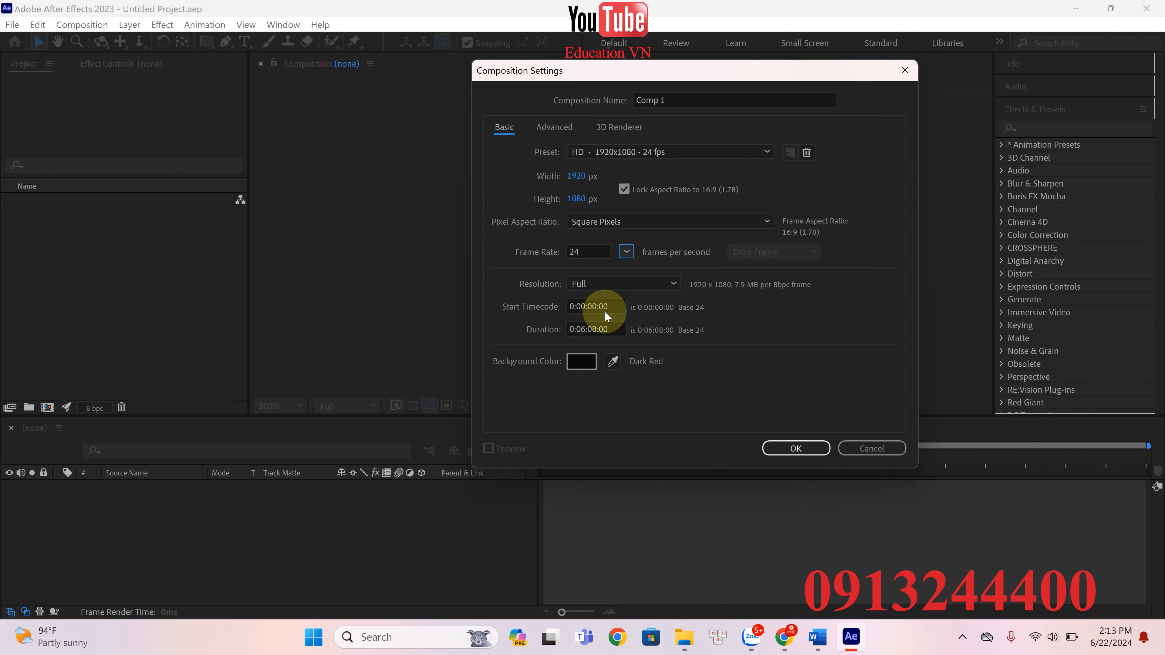
# Set the composition's duration to 0:01:08:00.
pyautogui.click(583, 329)
pyautogui.moveTo(581, 329); pyautogui.dragTo(586, 334)
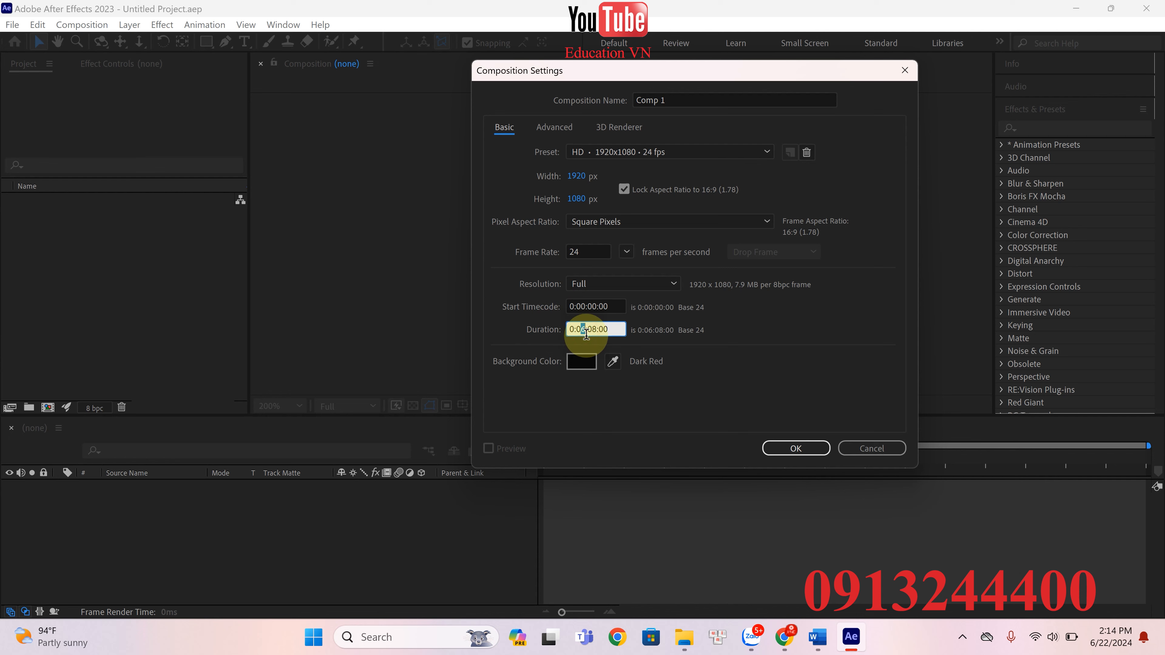
pyautogui.write('1')
pyautogui.click(613, 330)
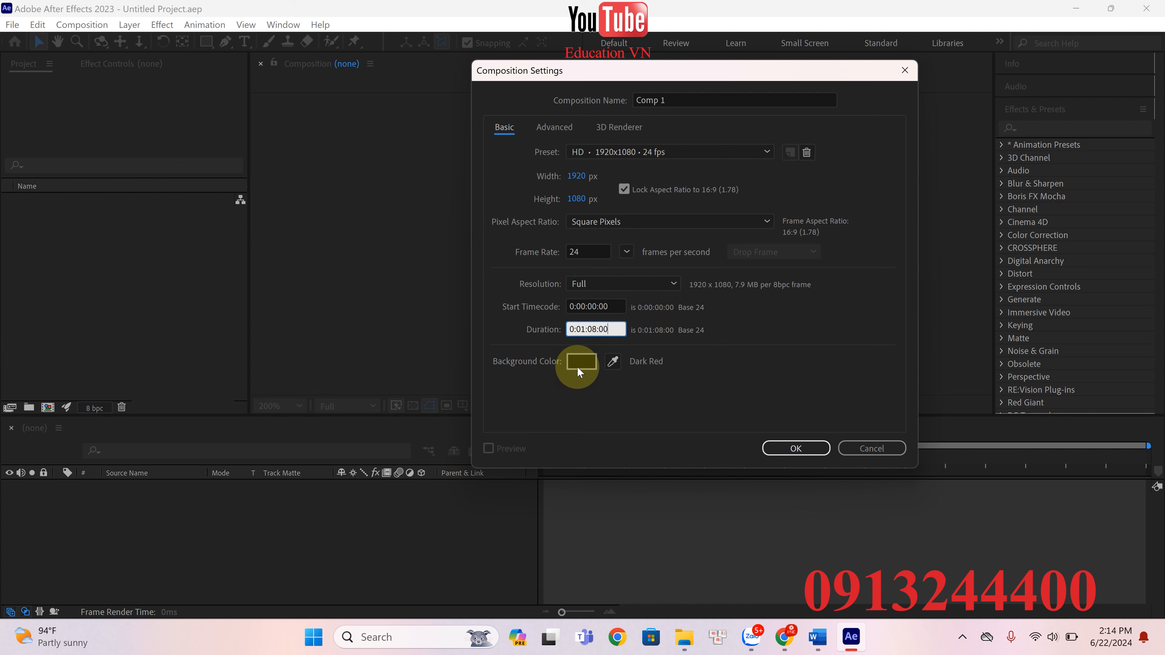
# Pick a near-black dark turquoise as the background color and create the composition.
pyautogui.click(584, 363)
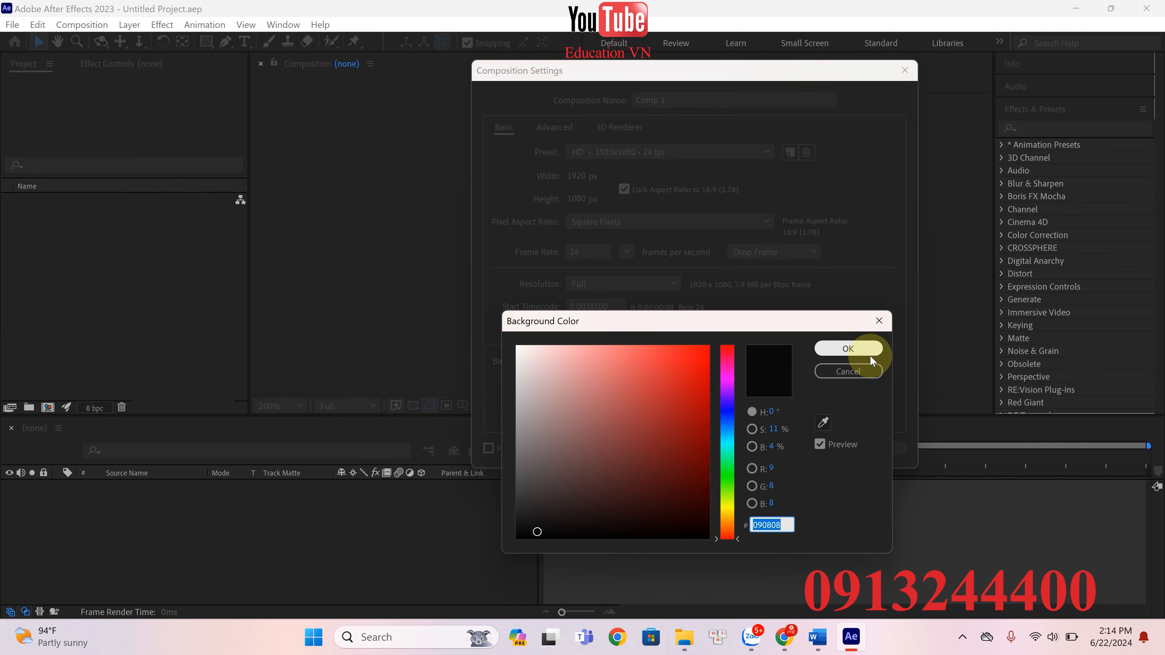
pyautogui.click(858, 351)
pyautogui.click(585, 361)
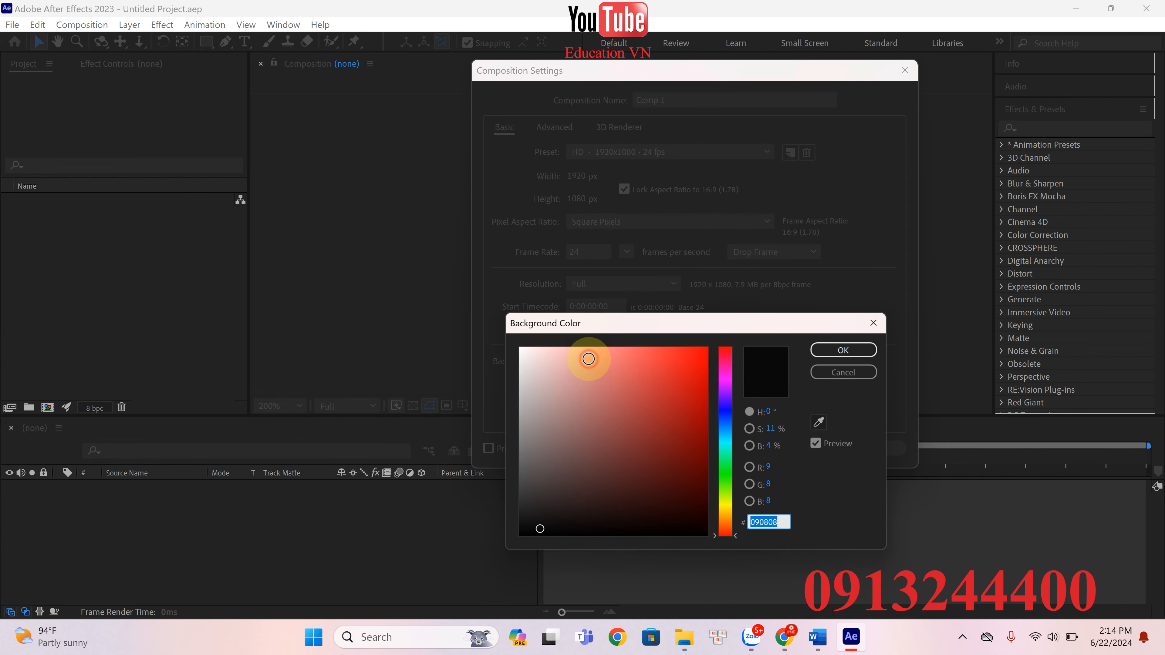
pyautogui.click(693, 357)
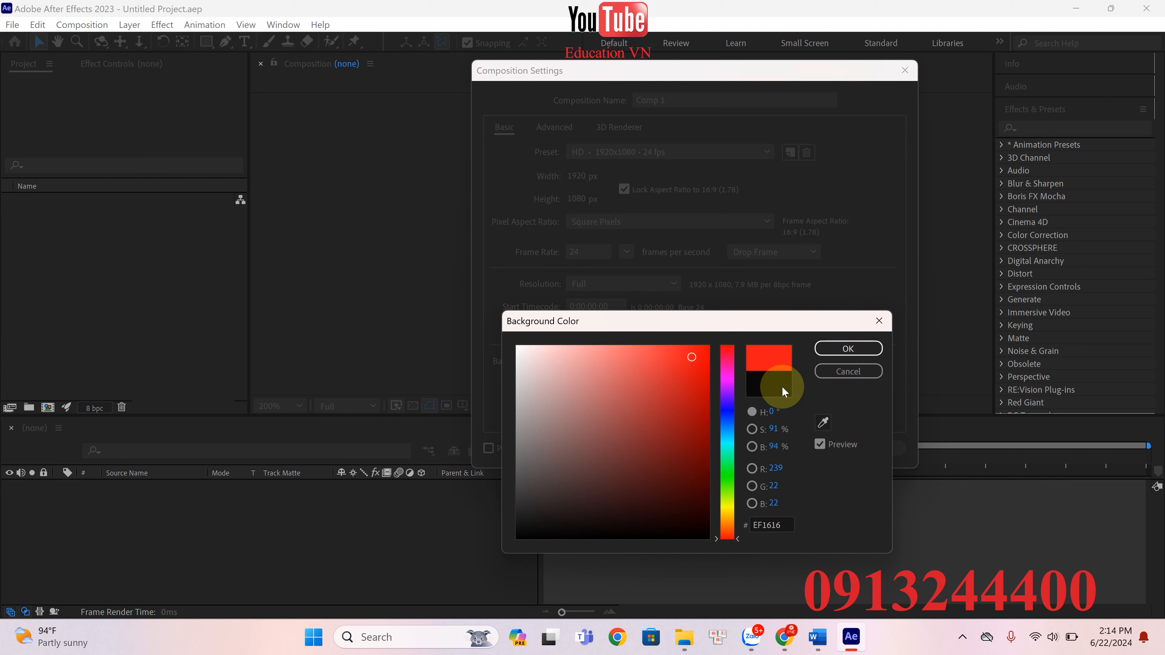
pyautogui.click(727, 455)
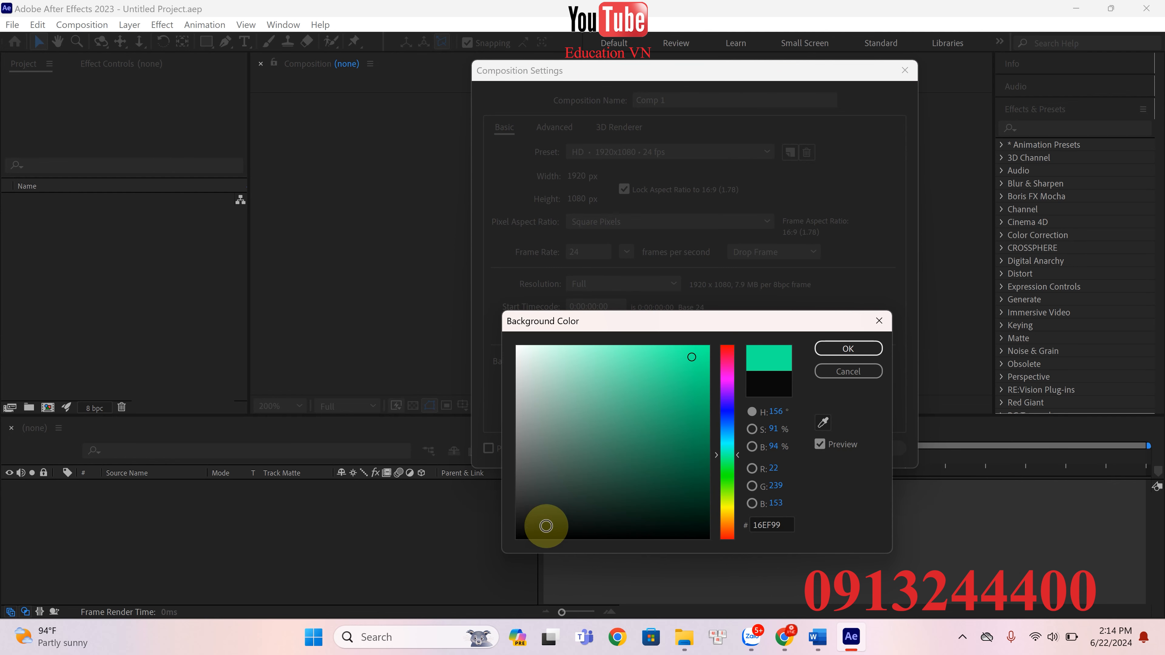
pyautogui.click(534, 527)
pyautogui.click(853, 349)
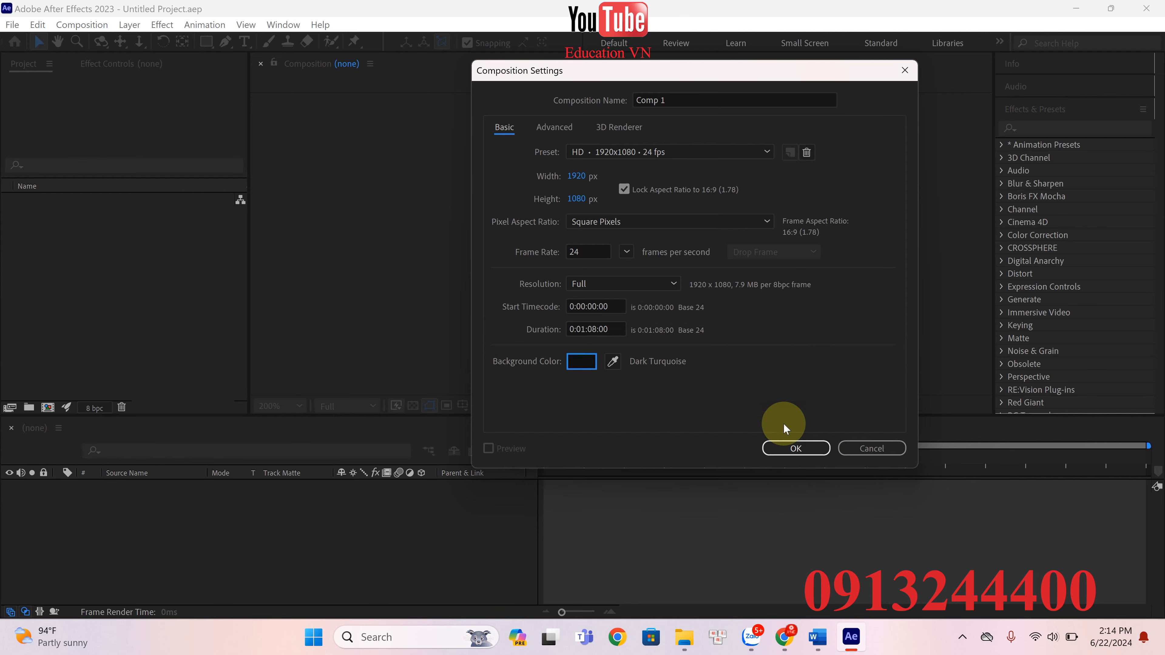
pyautogui.click(795, 448)
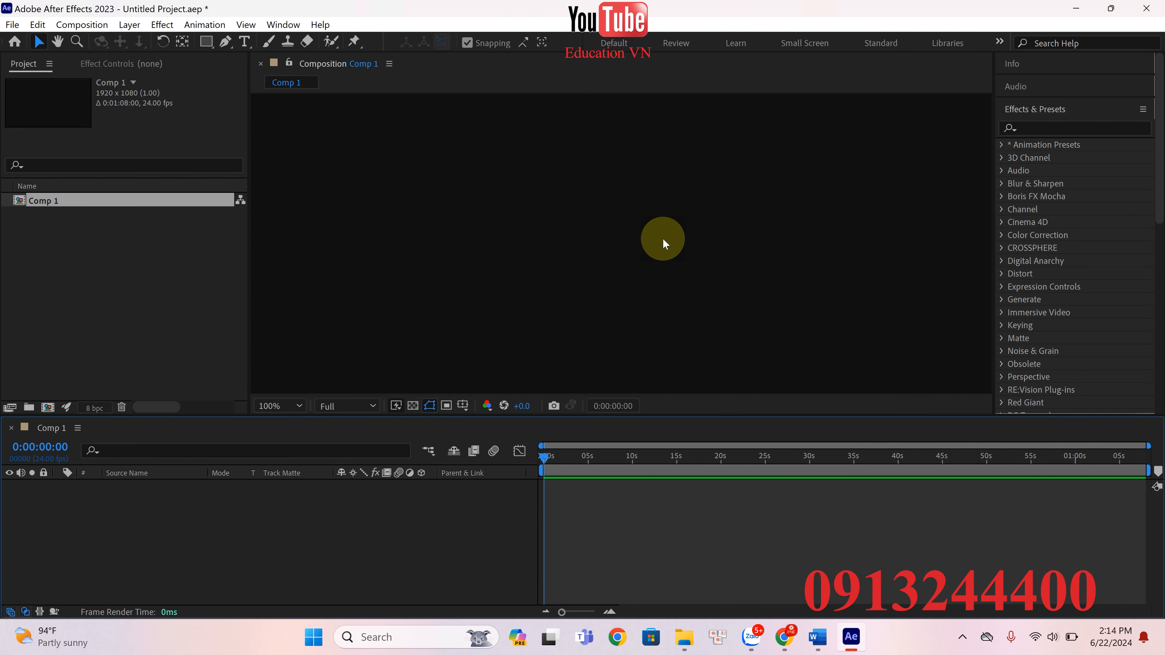
pyautogui.scroll(2, 665, 242)
pyautogui.click(682, 211)
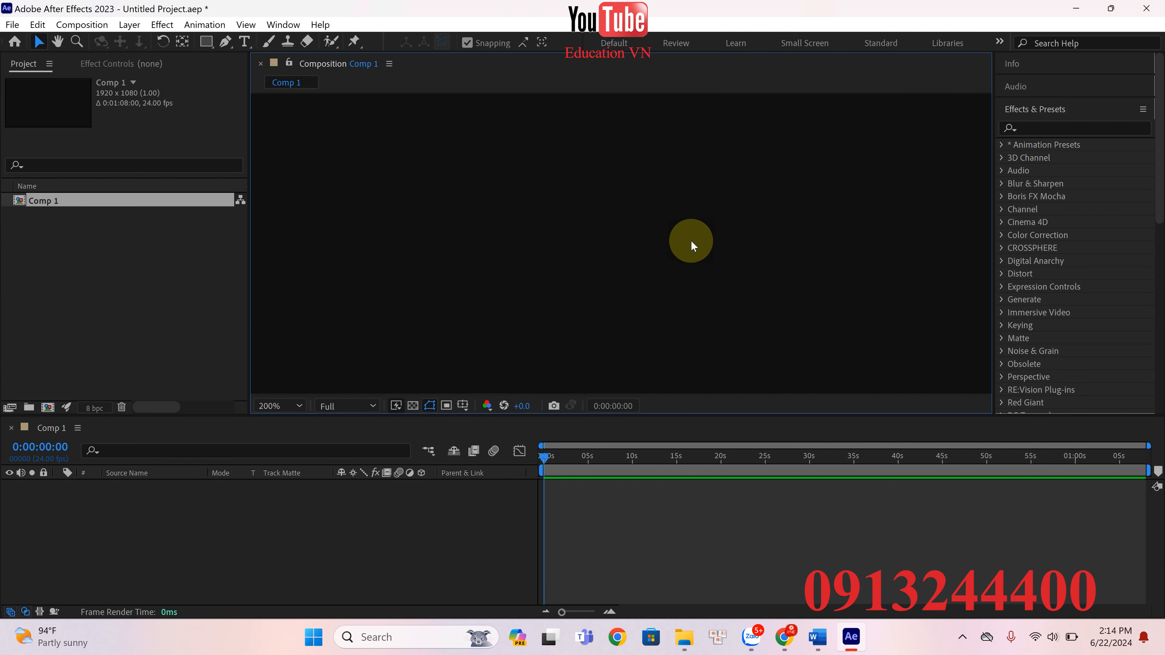
pyautogui.scroll(-2, 691, 239)
pyautogui.scroll(1, 692, 226)
pyautogui.scroll(-1, 648, 215)
pyautogui.scroll(1, 649, 217)
pyautogui.scroll(-1, 652, 217)
pyautogui.scroll(2, 650, 212)
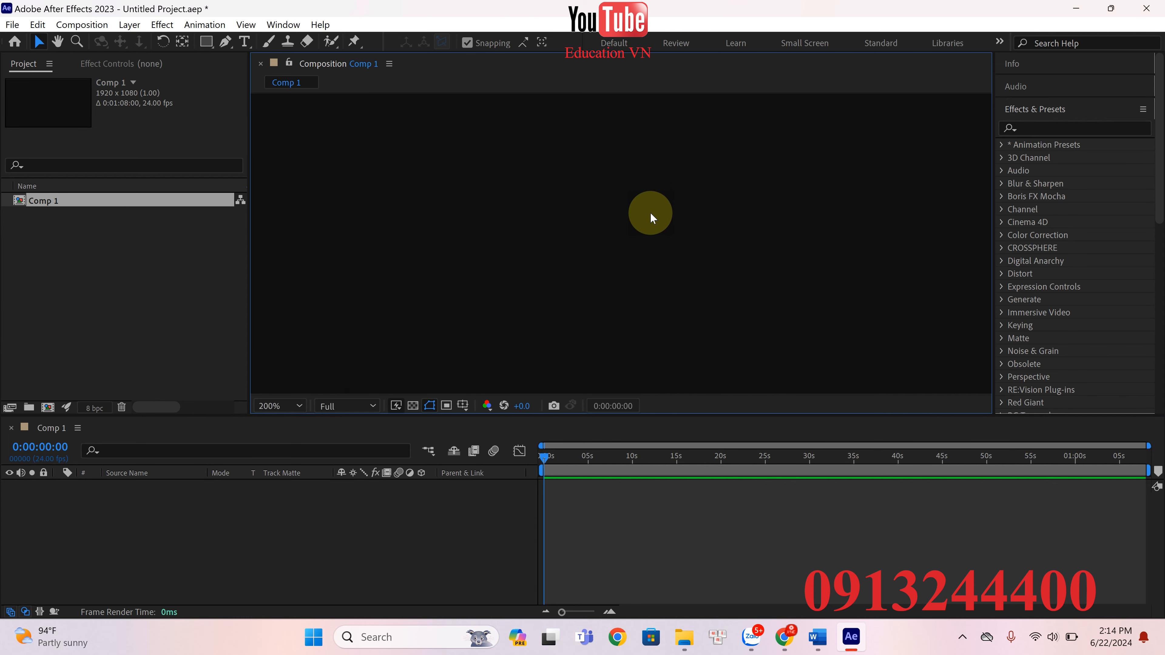
# View the composition at Fit, 3.1% and 25% magnification, ending at 100%.
pyautogui.click(279, 406)
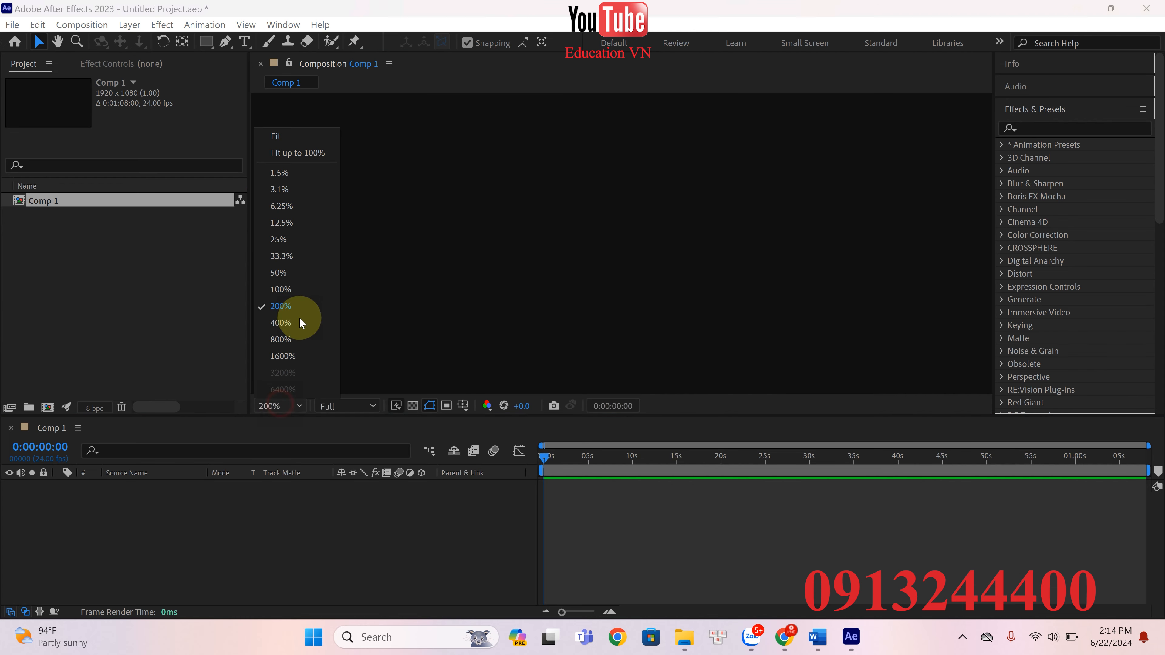
pyautogui.click(287, 137)
pyautogui.click(275, 406)
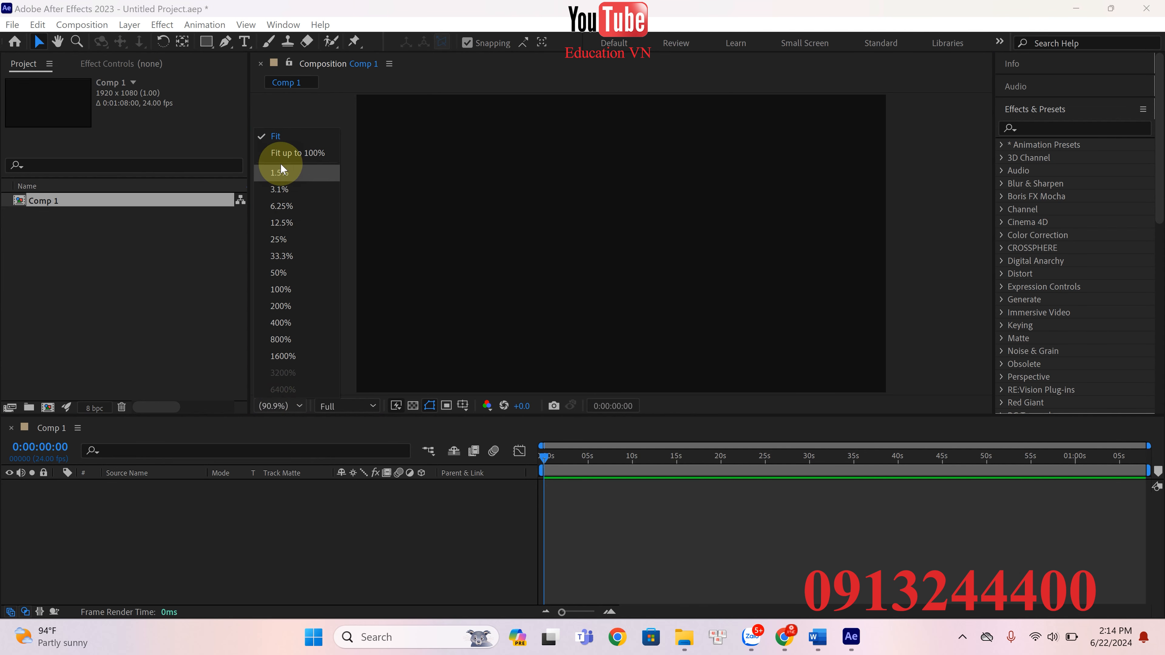
pyautogui.click(280, 189)
pyautogui.click(283, 407)
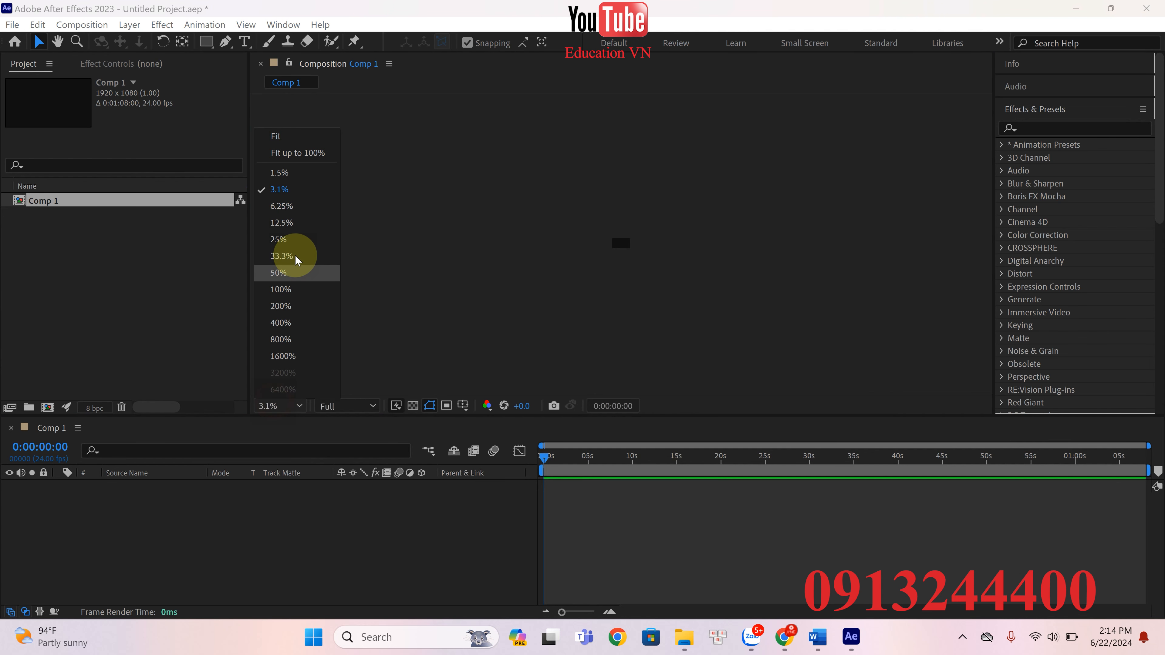
pyautogui.click(286, 240)
pyautogui.click(303, 416)
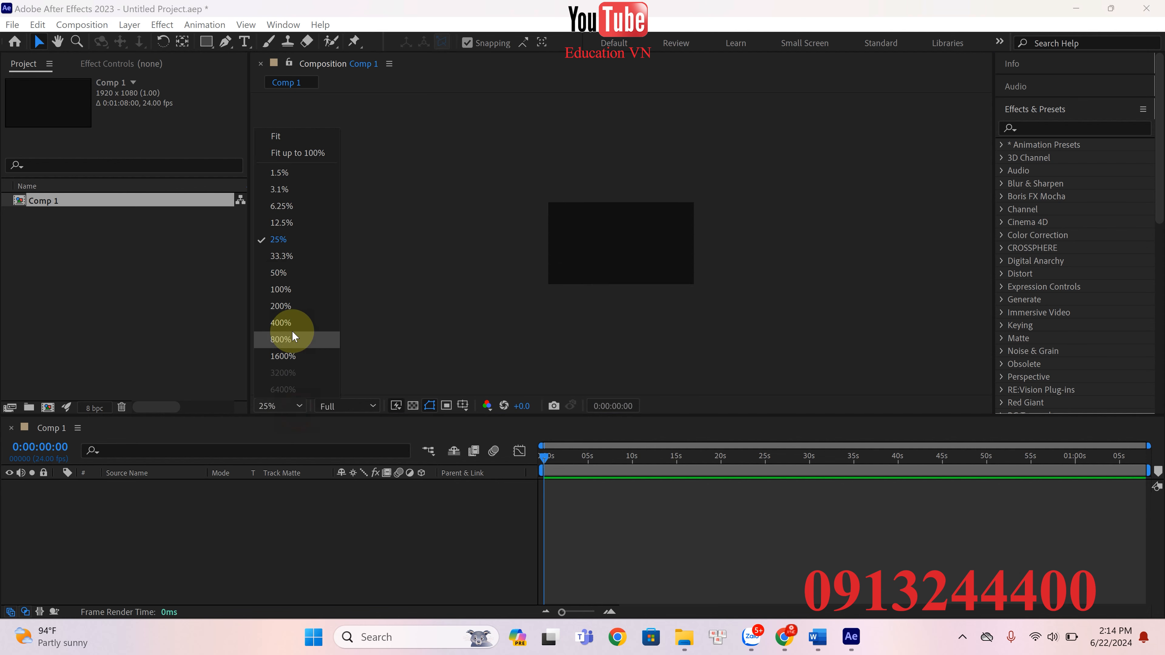
pyautogui.click(285, 289)
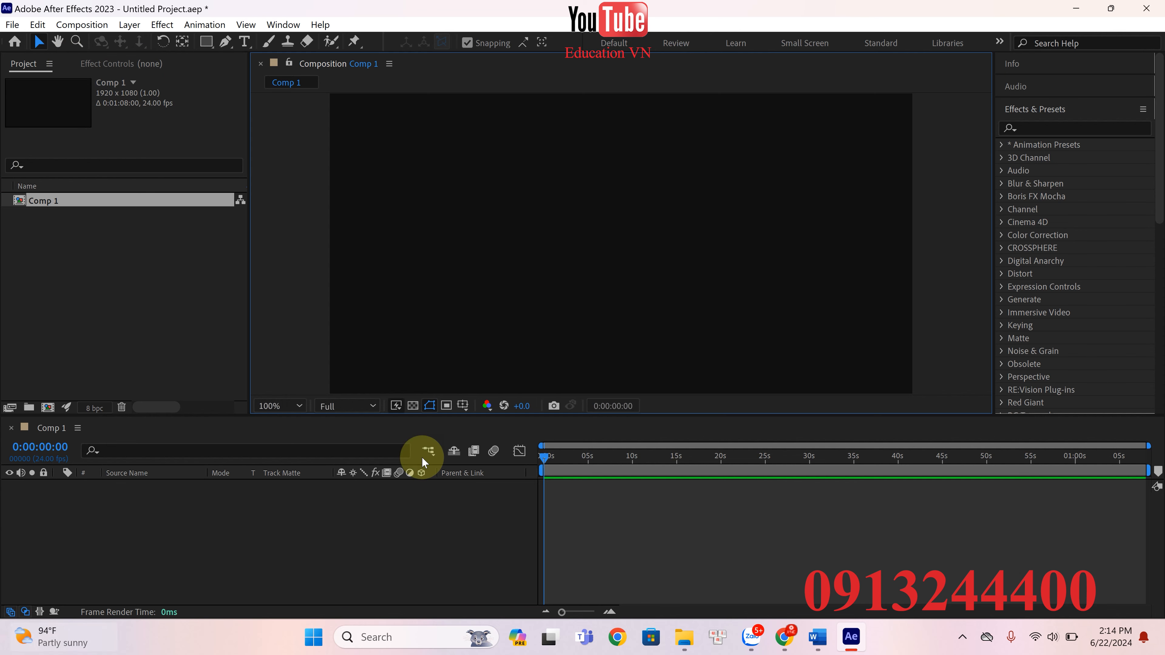
# Add a cyan 1920 x 1080 px solid layer to the composition.
pyautogui.rightClick(179, 549)
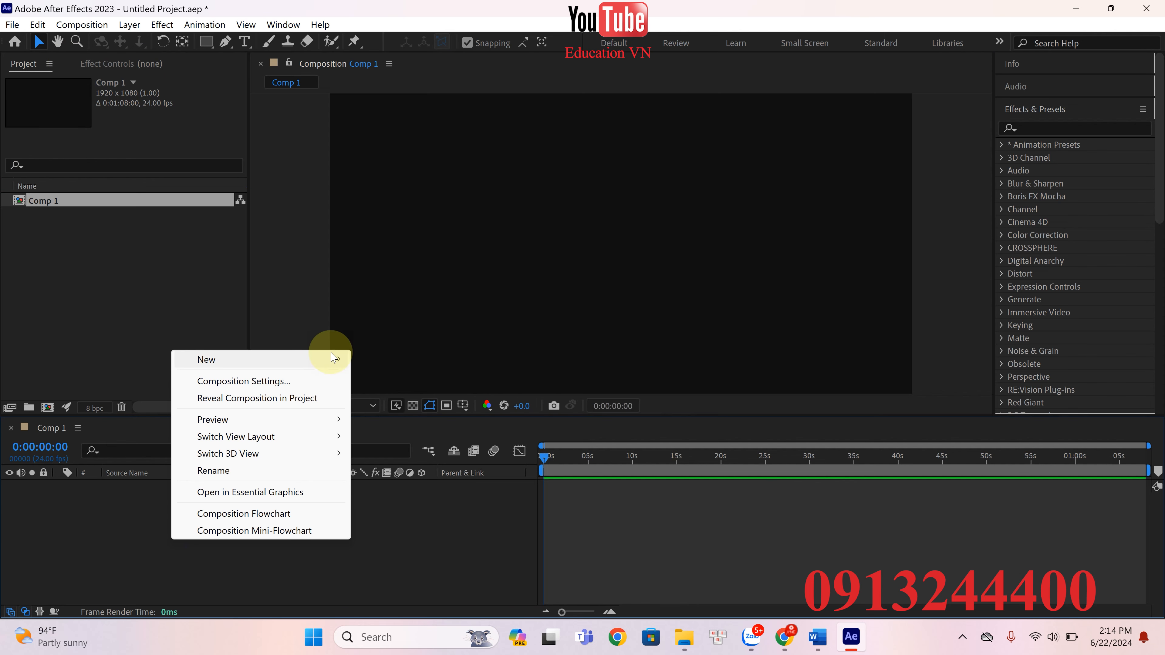
pyautogui.moveTo(328, 359)
pyautogui.click(390, 397)
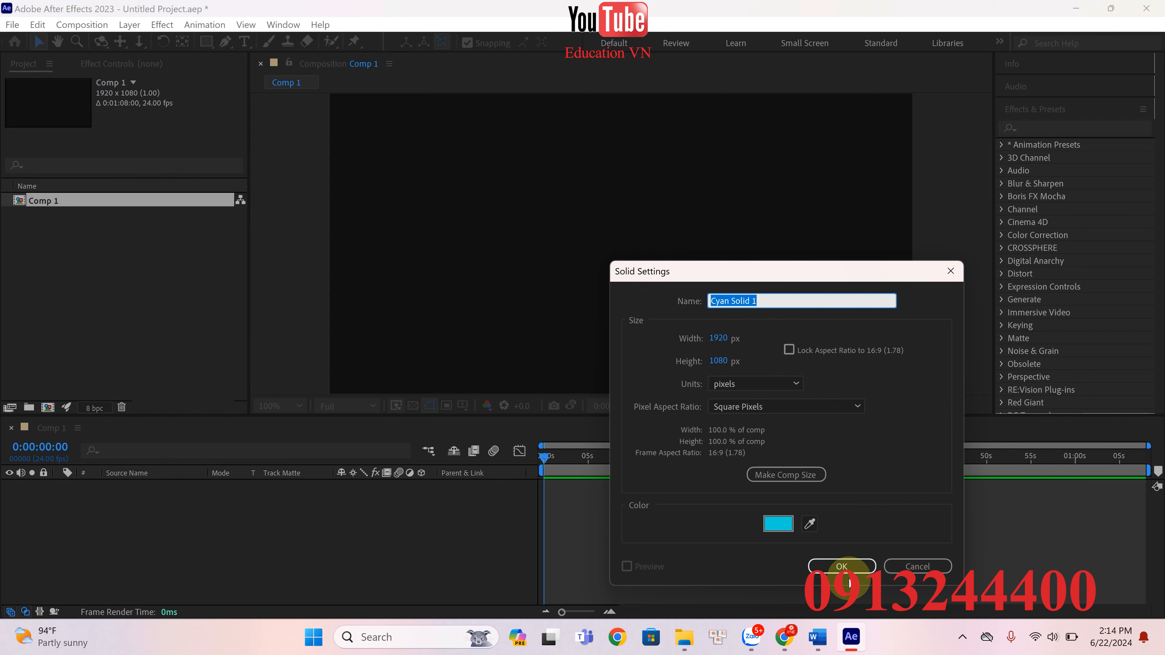
pyautogui.click(811, 566)
# Add a second full-size solid layer in dark cyan, color 273334, above the cyan solid.
pyautogui.rightClick(397, 555)
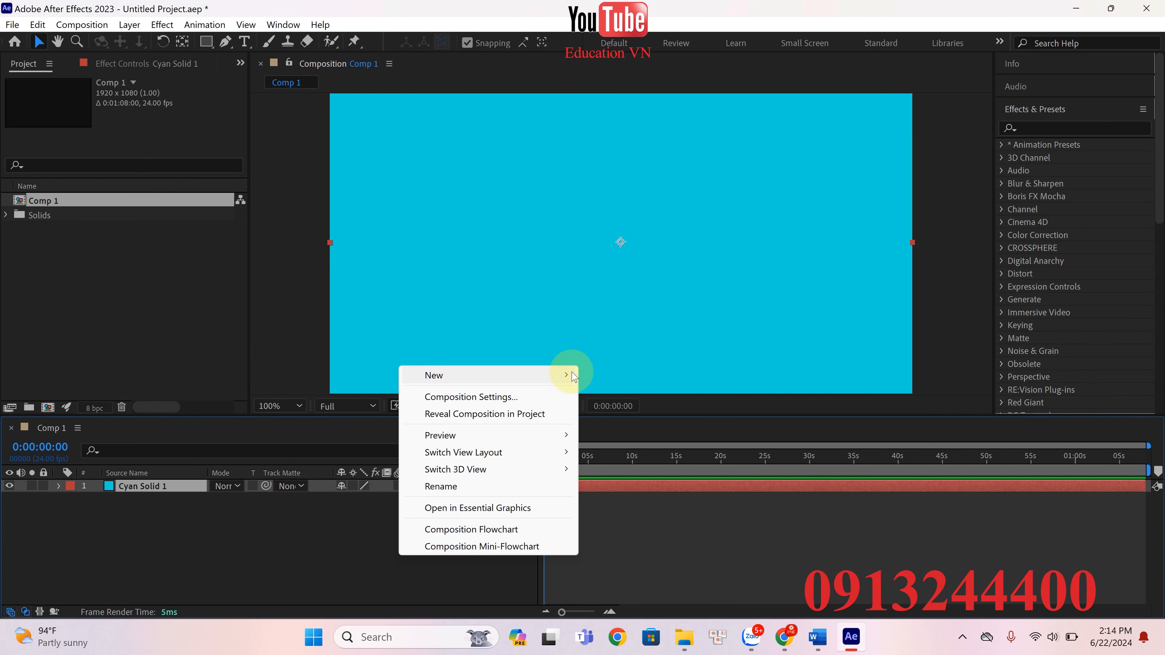
pyautogui.moveTo(564, 375)
pyautogui.click(615, 413)
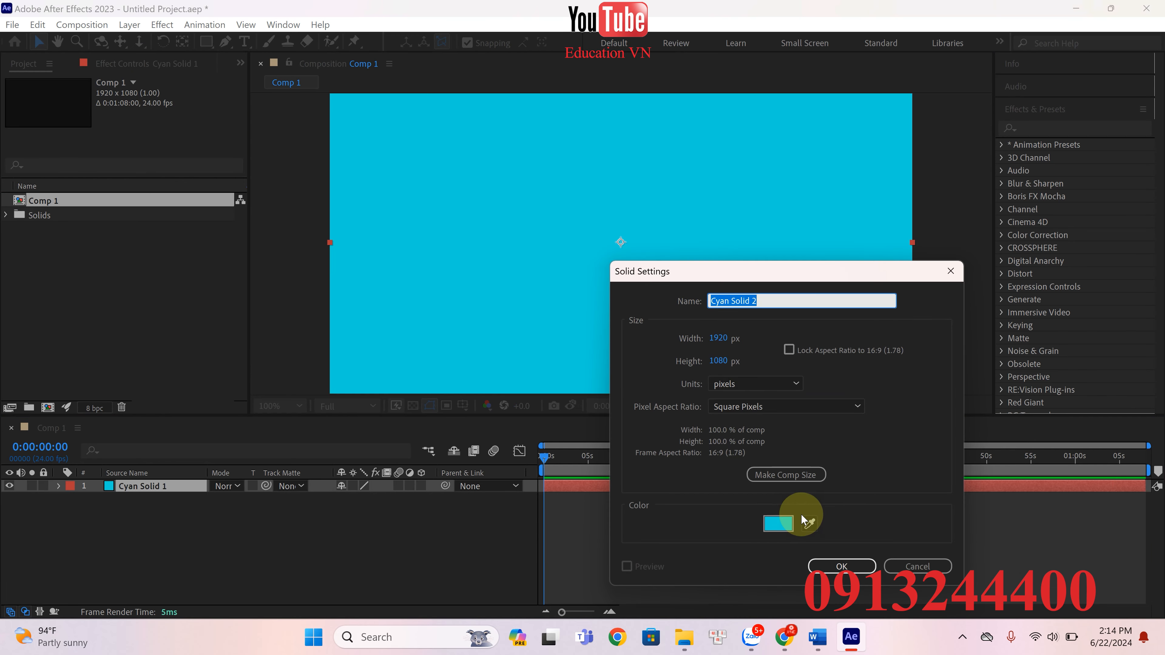
pyautogui.click(775, 523)
pyautogui.click(560, 496)
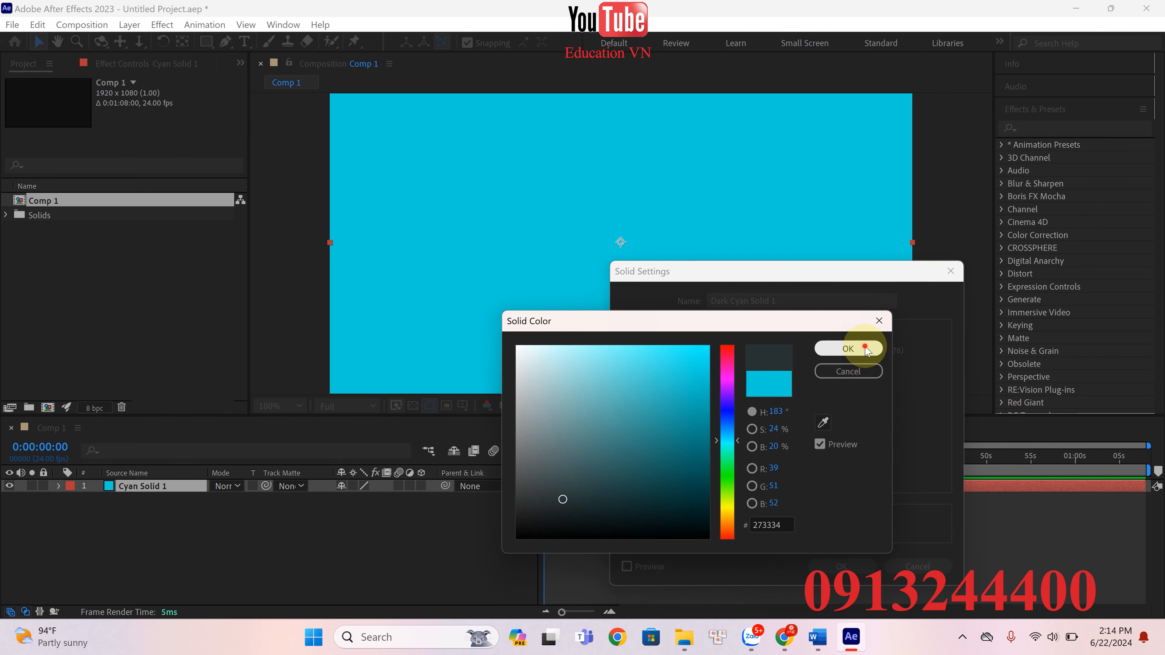
pyautogui.click(844, 348)
pyautogui.click(828, 569)
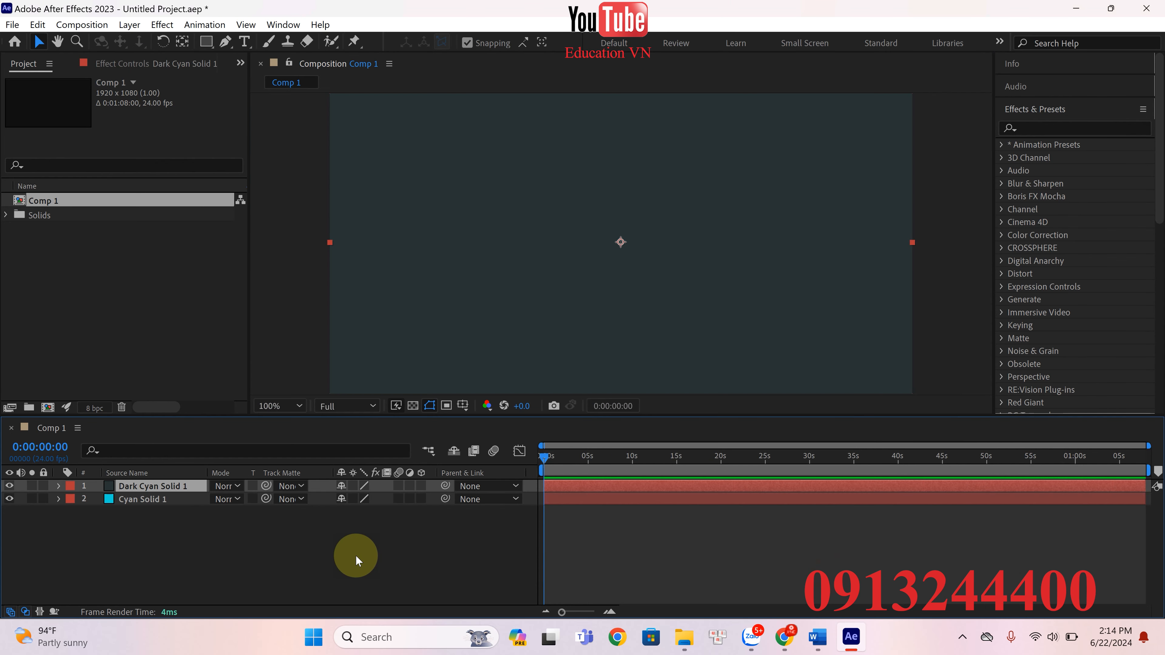
pyautogui.click(355, 554)
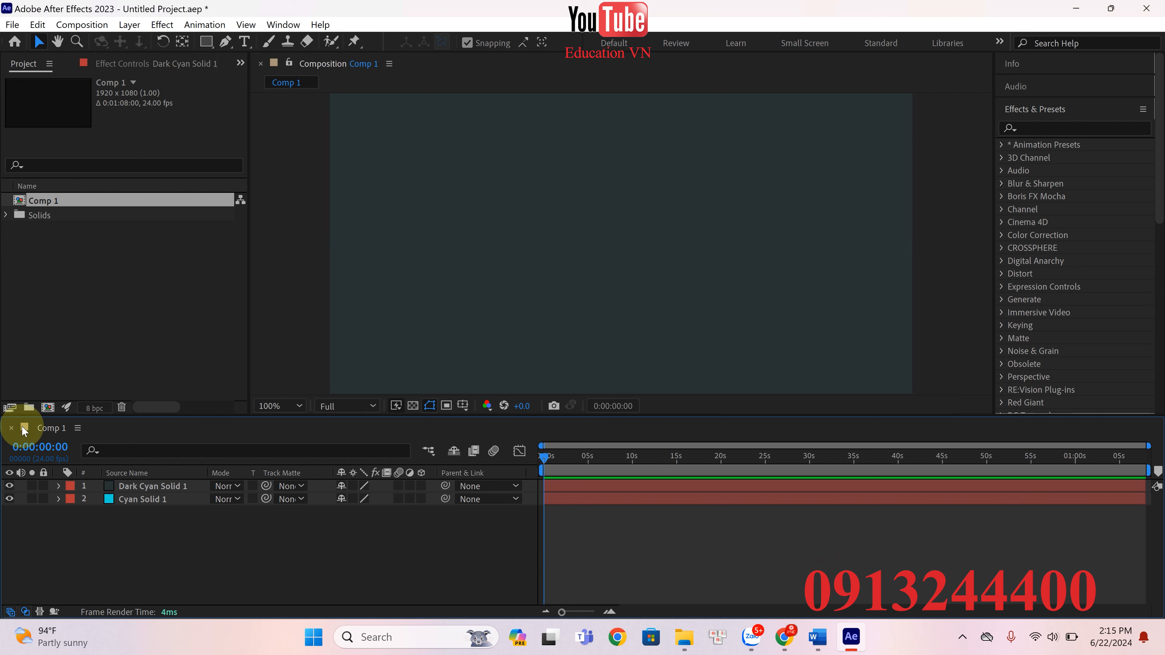
# Close the Timeline, Effect Controls and Composition panels and deselect the composition in the project.
pyautogui.click(11, 428)
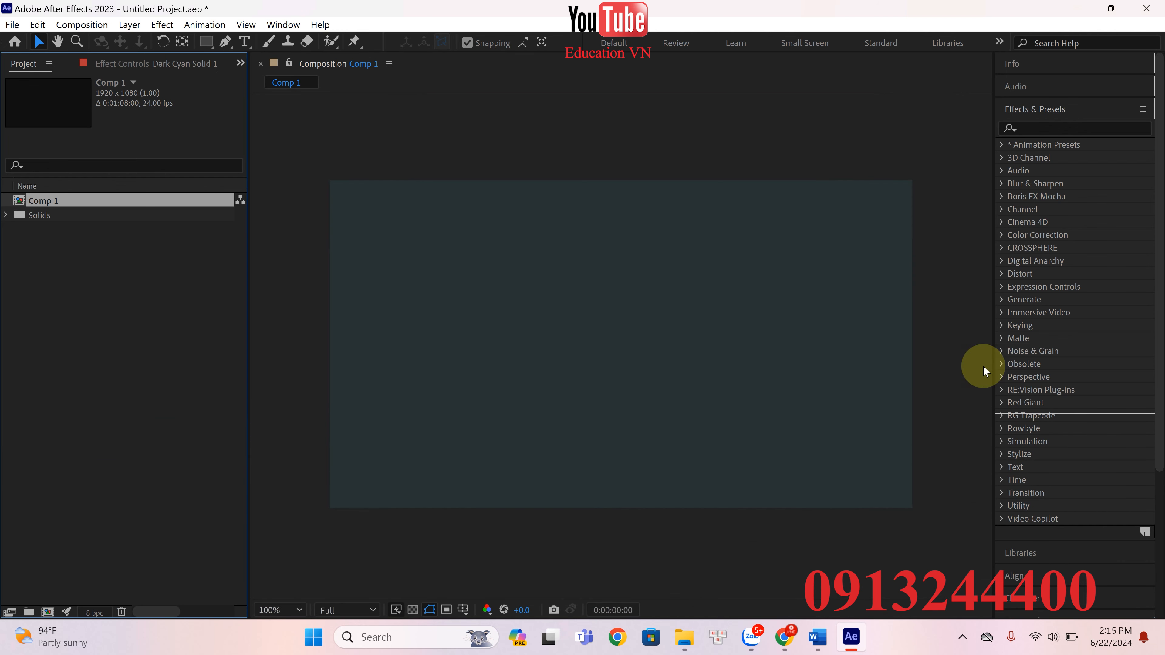
pyautogui.click(241, 63)
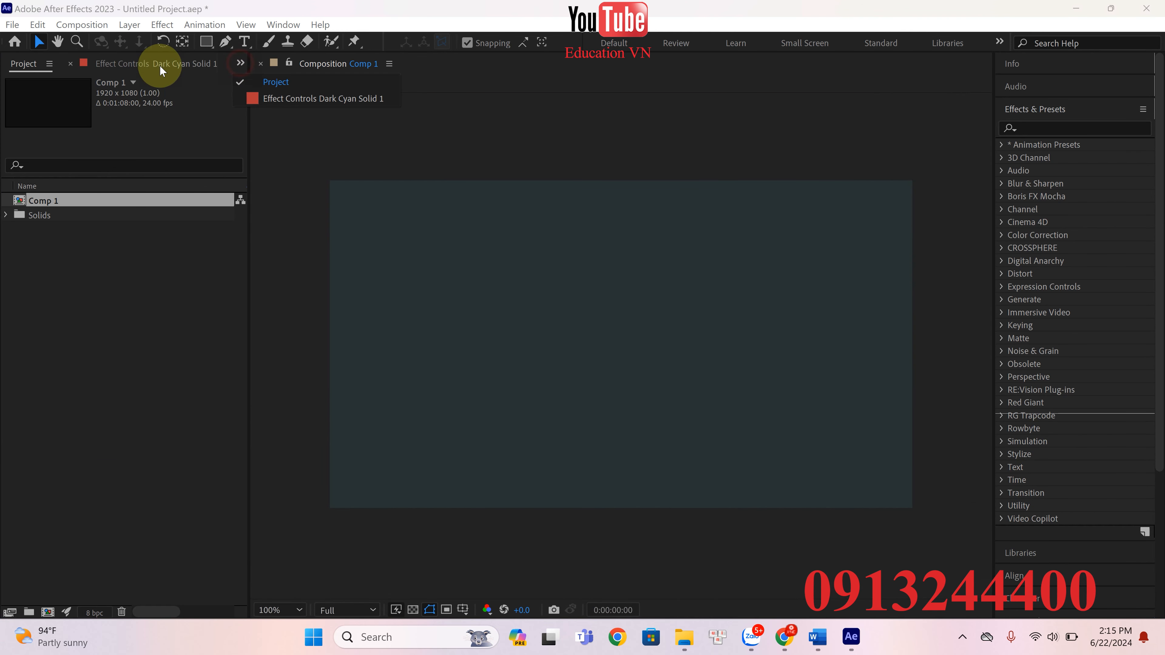
pyautogui.click(70, 66)
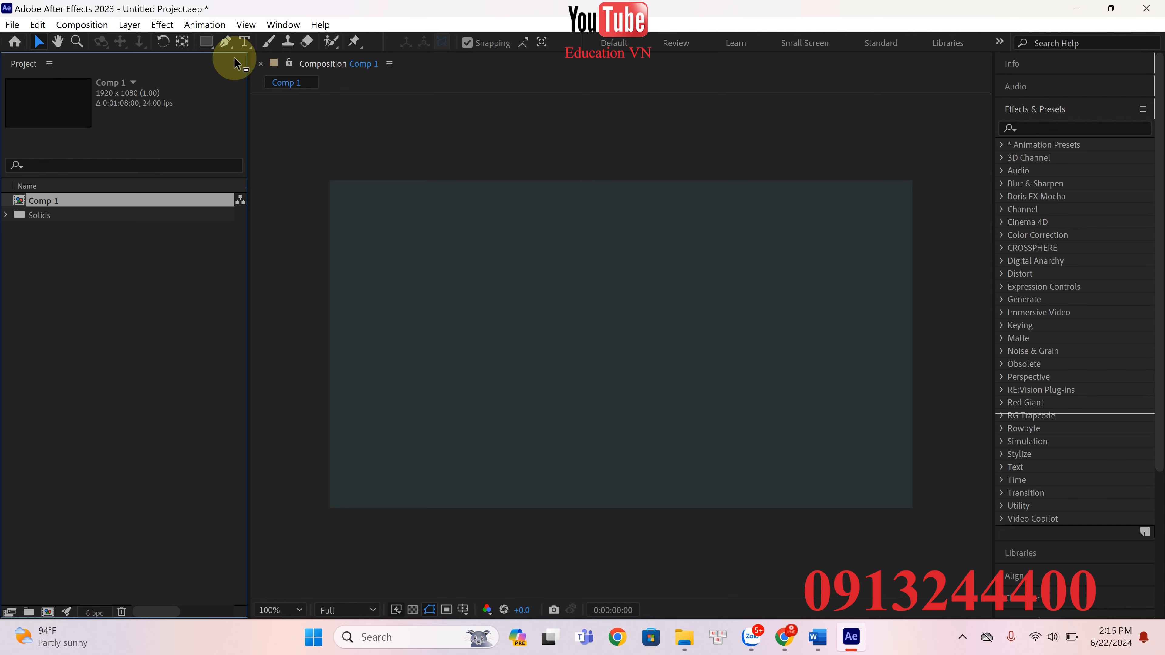
pyautogui.click(261, 63)
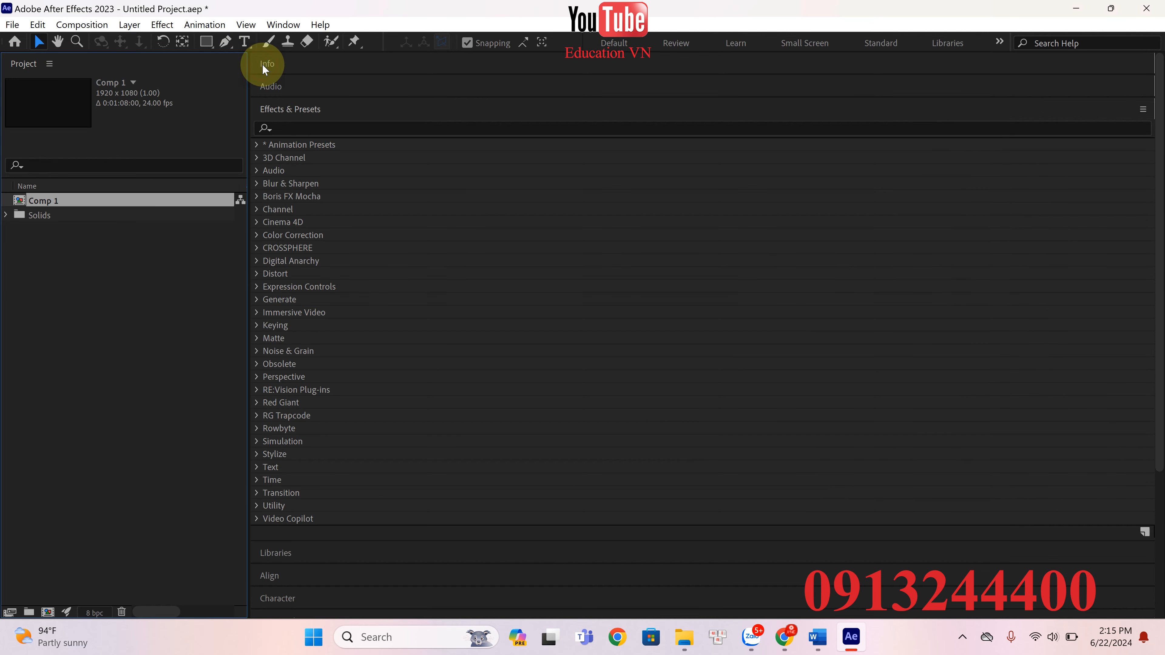
pyautogui.click(28, 374)
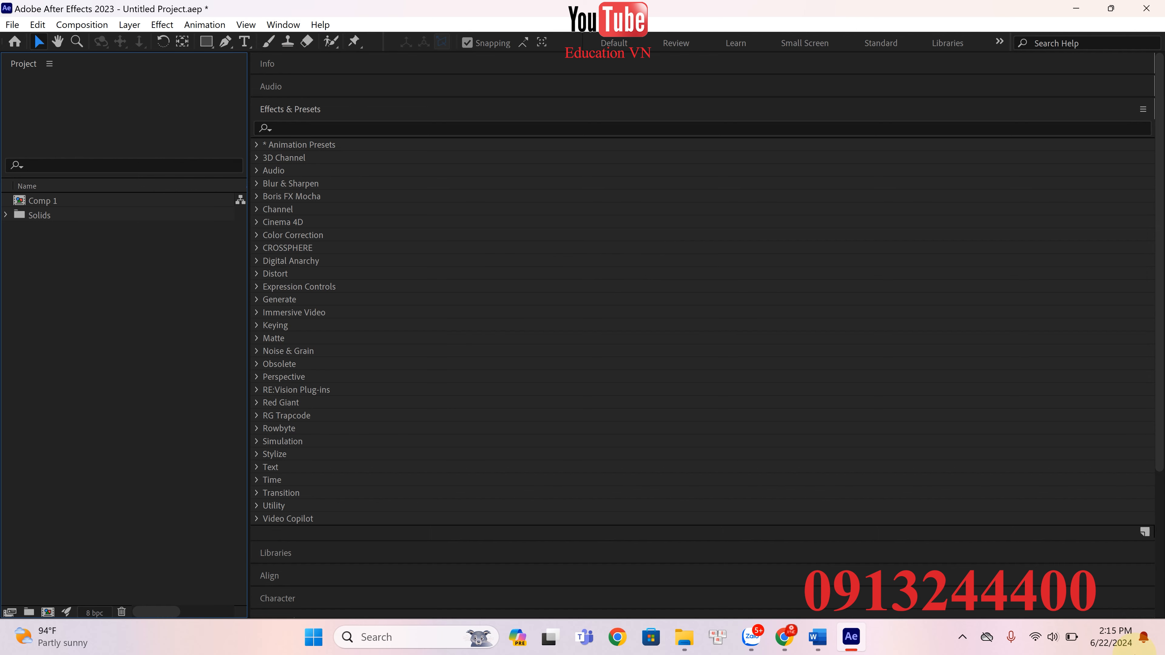
# Reset the "All Panels" workspace to its saved layout.
pyautogui.click(283, 24)
pyautogui.moveTo(542, 29)
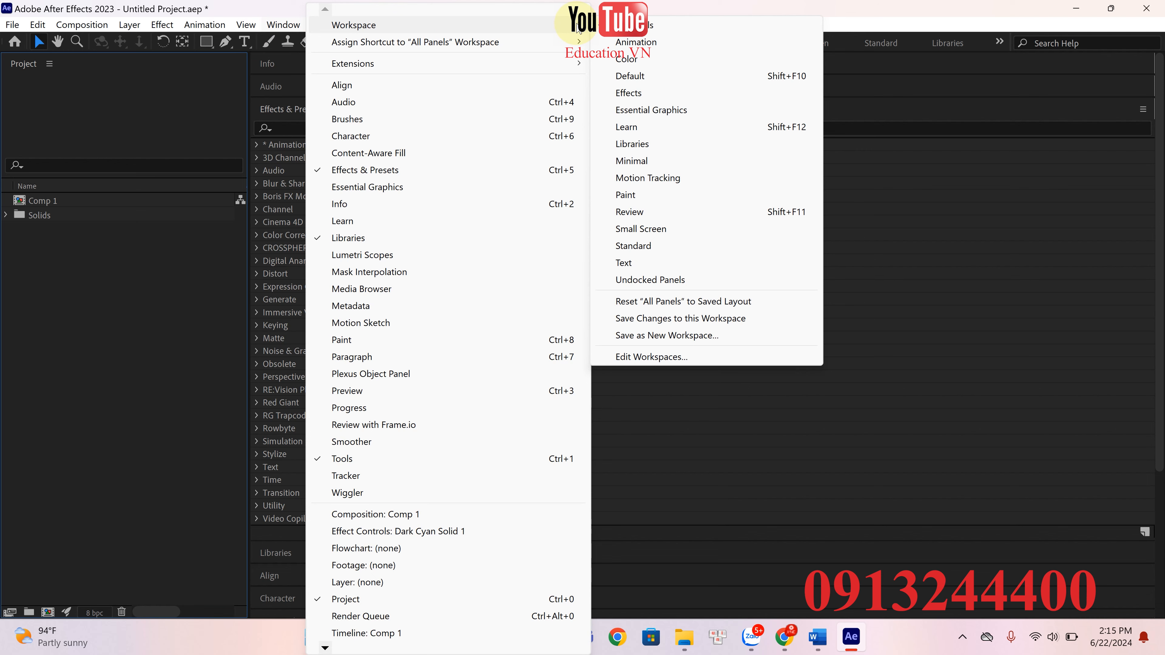
pyautogui.click(688, 302)
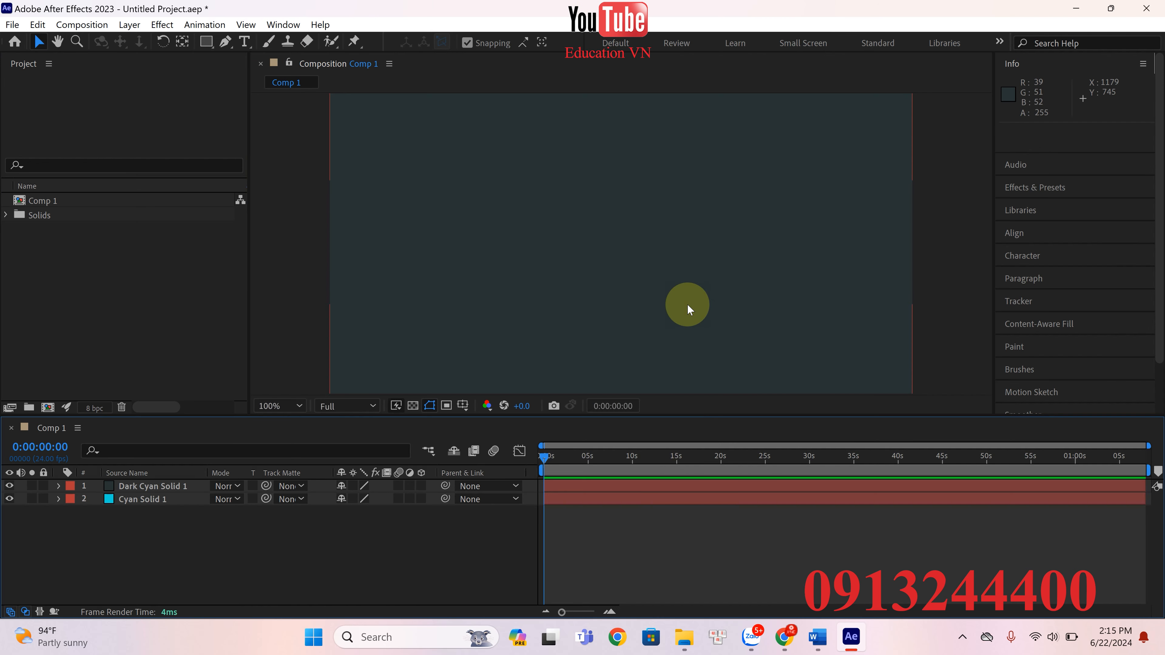
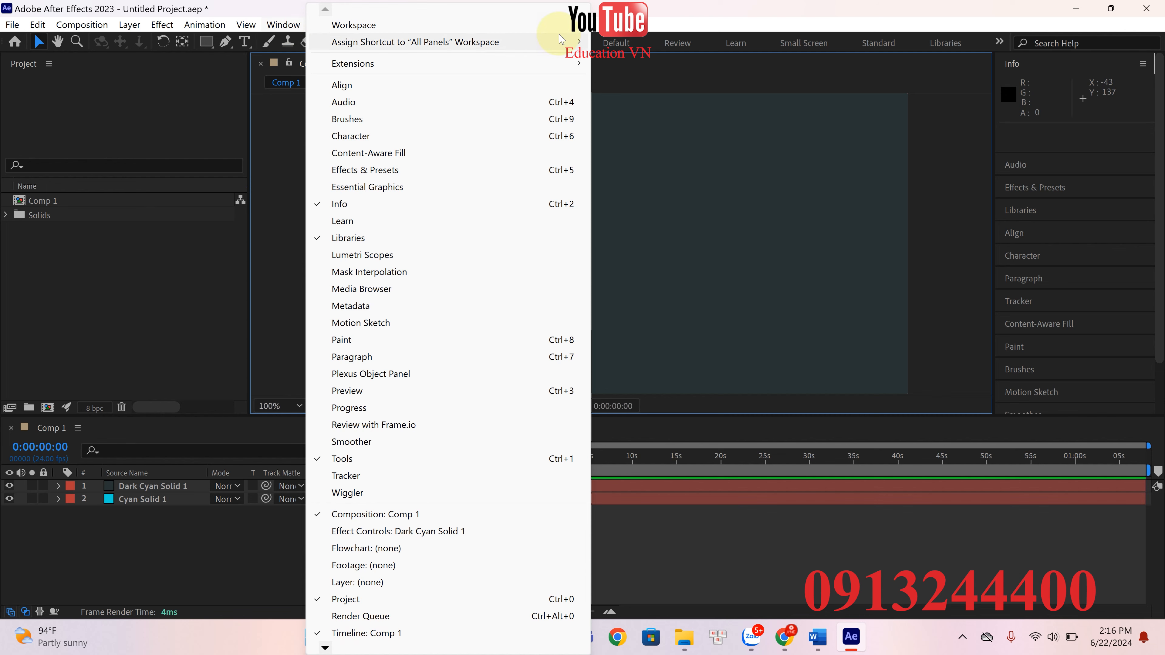
# Reset the "All Panels" workspace to its saved layout once more.
pyautogui.moveTo(582, 31)
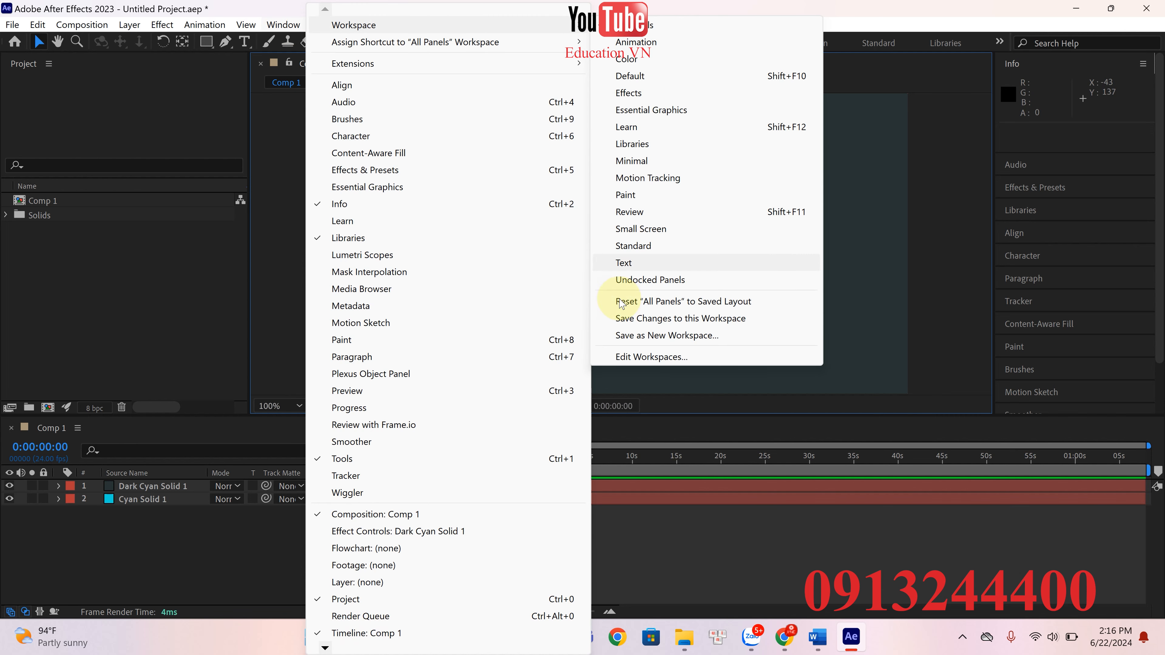
pyautogui.click(643, 307)
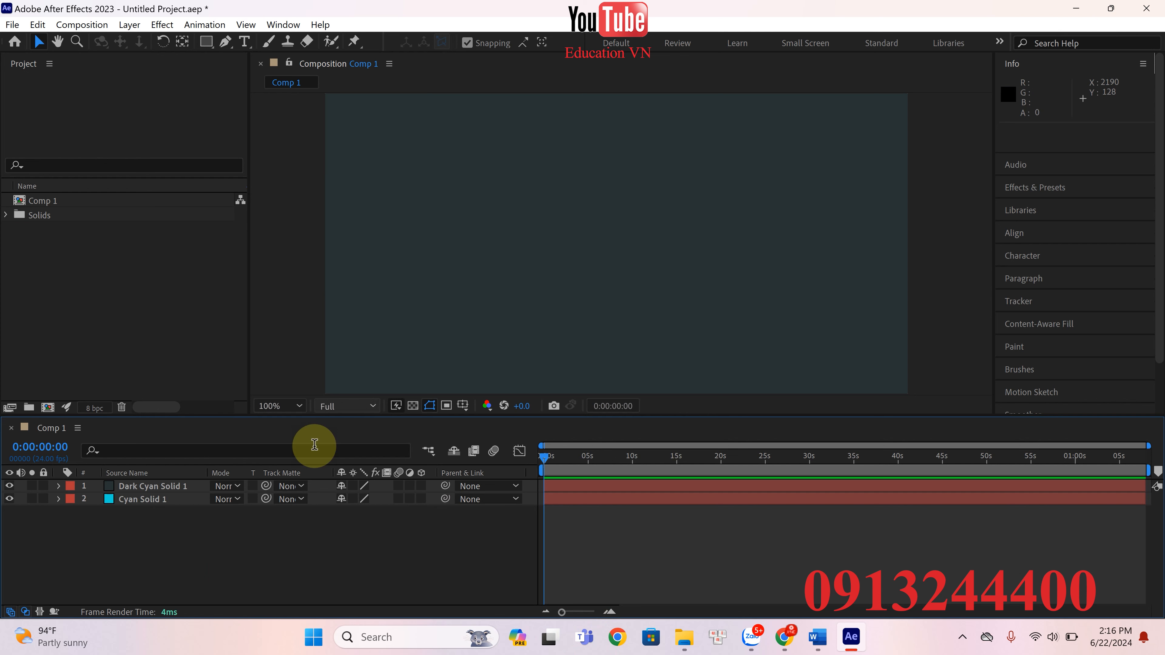
# Move the current time to 0:00:19:02 and add Comp 1 to the render queue.
pyautogui.moveTo(545, 456); pyautogui.dragTo(715, 479)
pyautogui.hotkey('ctrl', 'm')
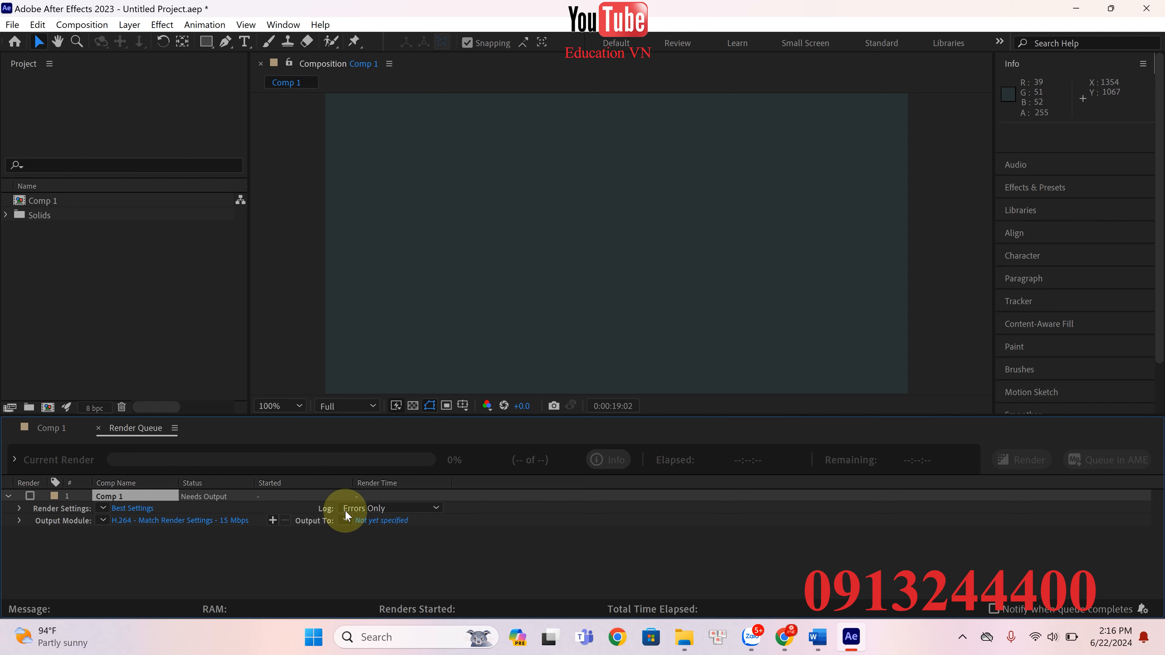
# Examine the resolution choices in Comp 1's render settings, keeping Full selected.
pyautogui.click(145, 509)
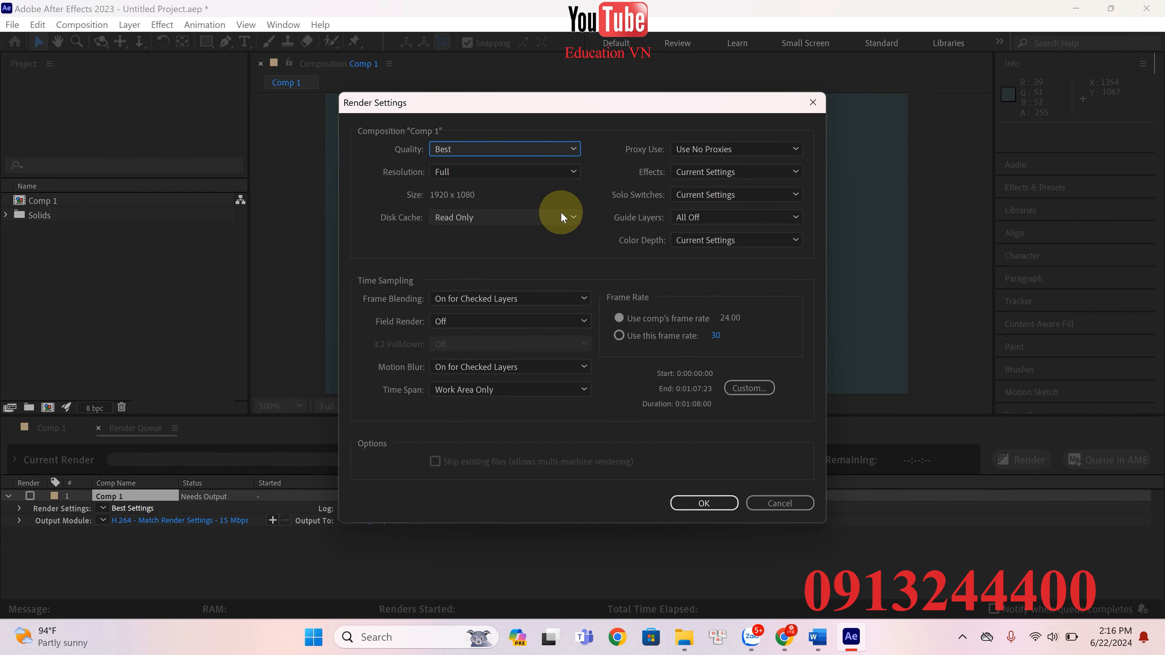
pyautogui.click(561, 172)
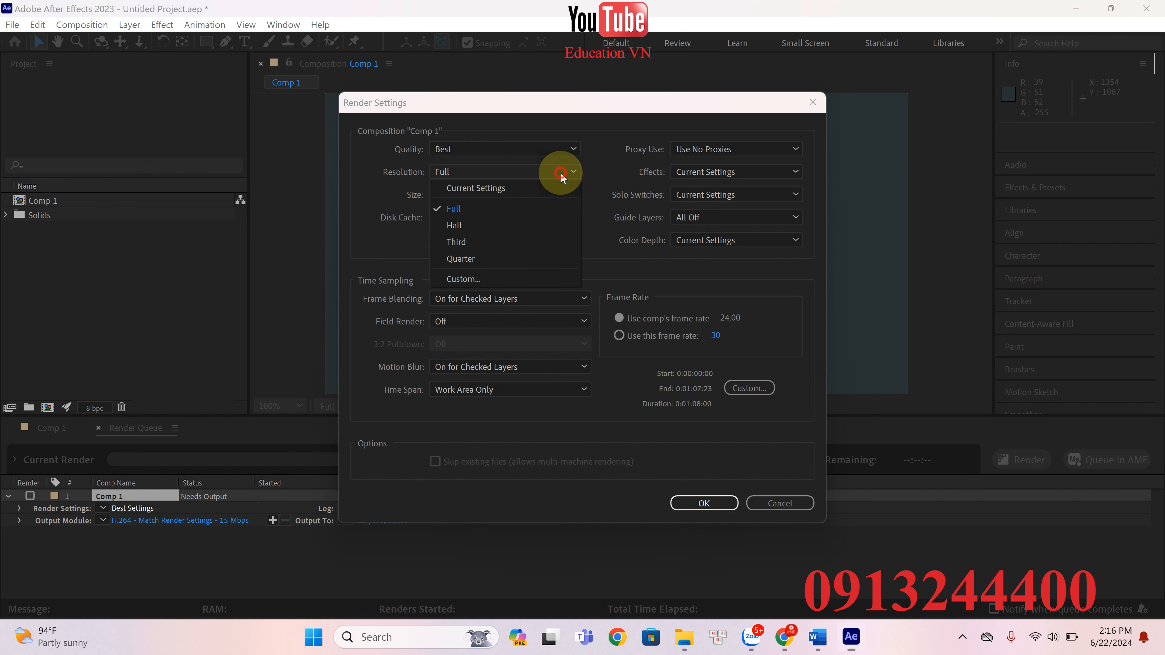
pyautogui.click(561, 172)
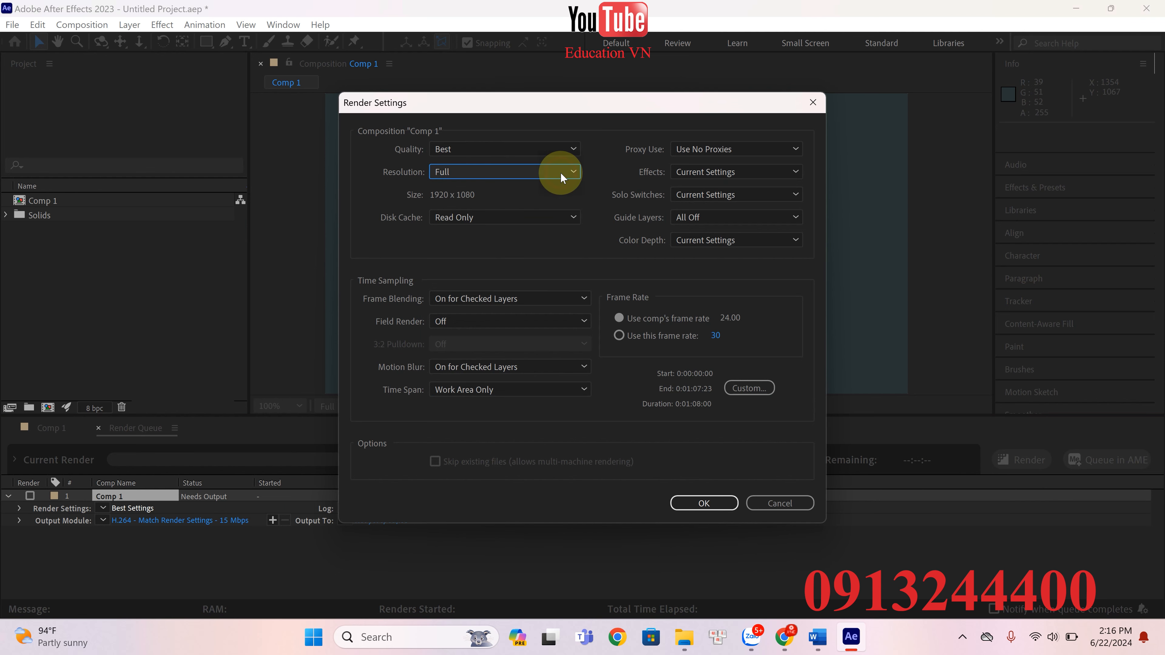
pyautogui.click(543, 172)
pyautogui.click(528, 174)
pyautogui.click(528, 174)
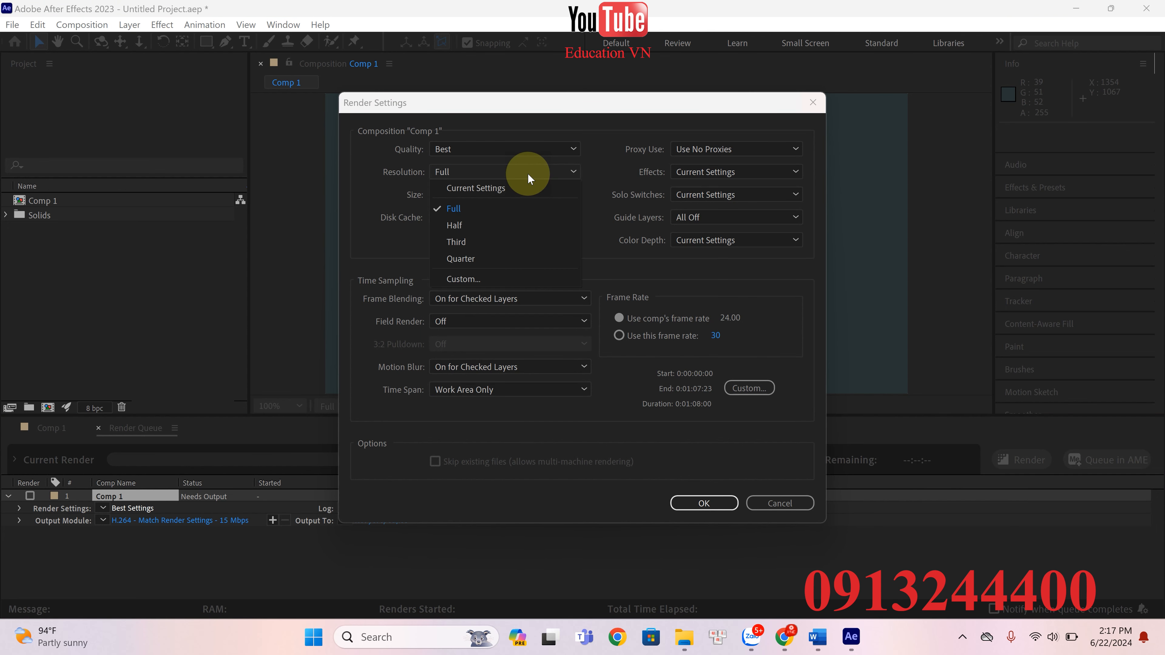
pyautogui.click(478, 212)
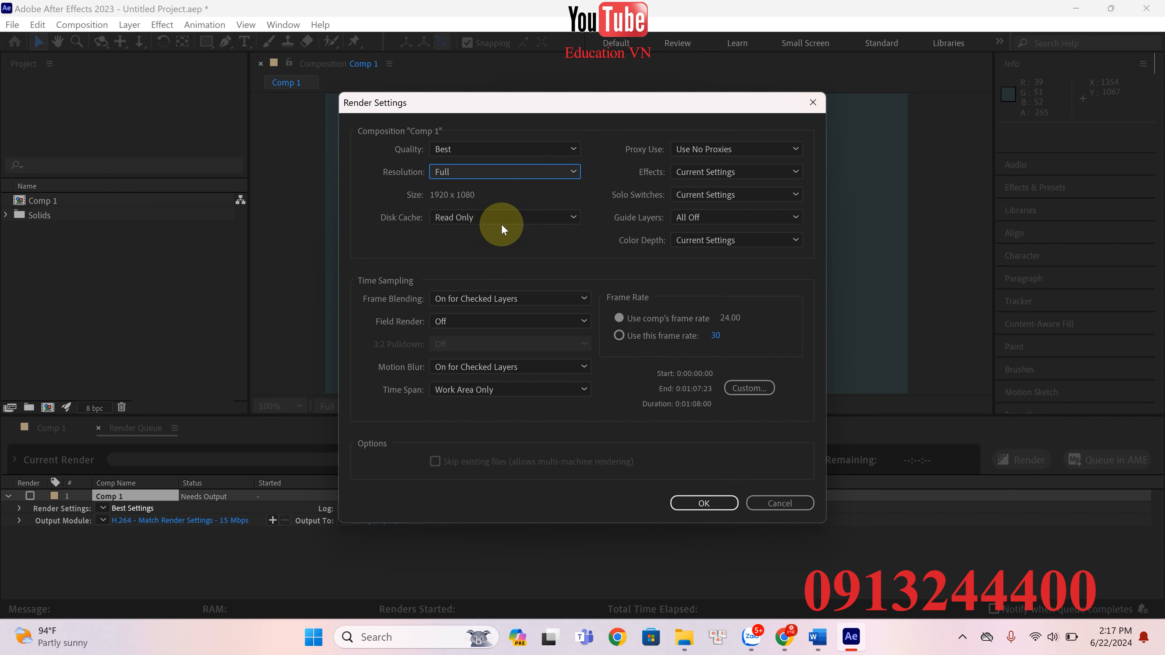
# Try a custom render resolution, cancel it, and select Current Settings as the resolution.
pyautogui.click(479, 170)
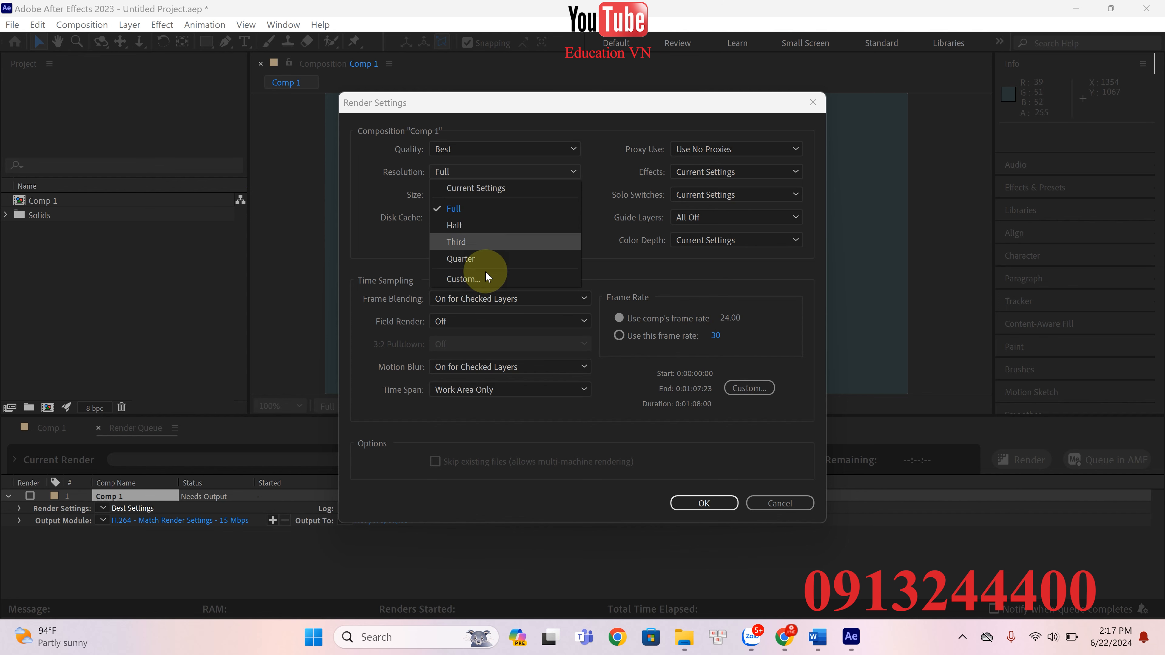
pyautogui.click(471, 282)
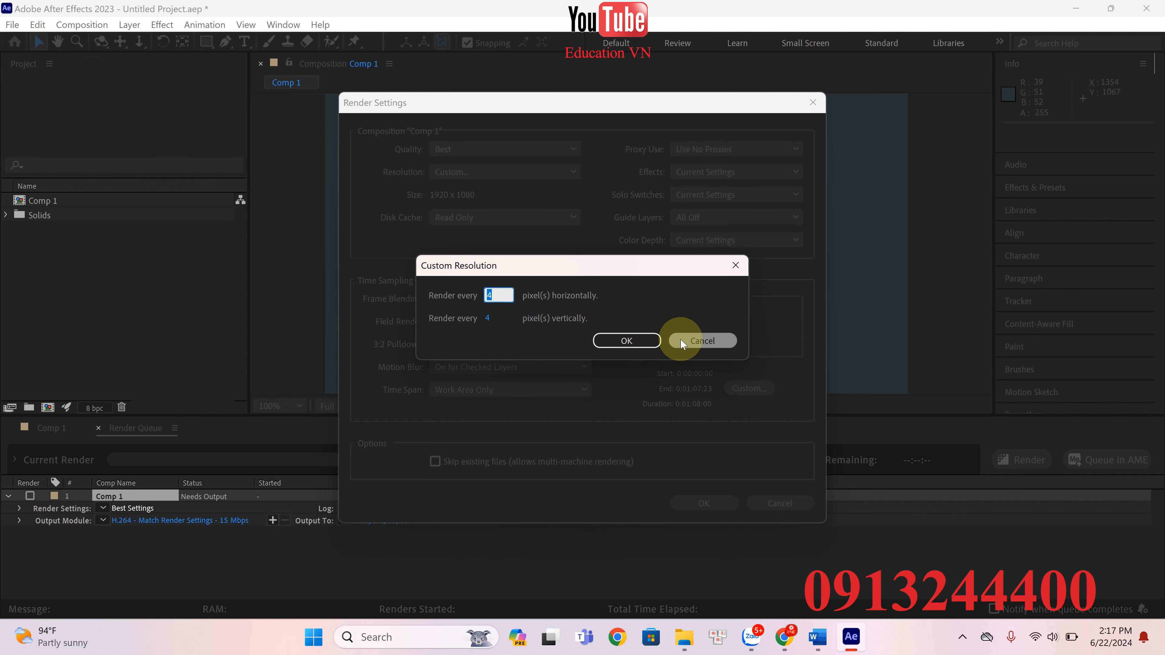
pyautogui.click(689, 339)
pyautogui.click(521, 177)
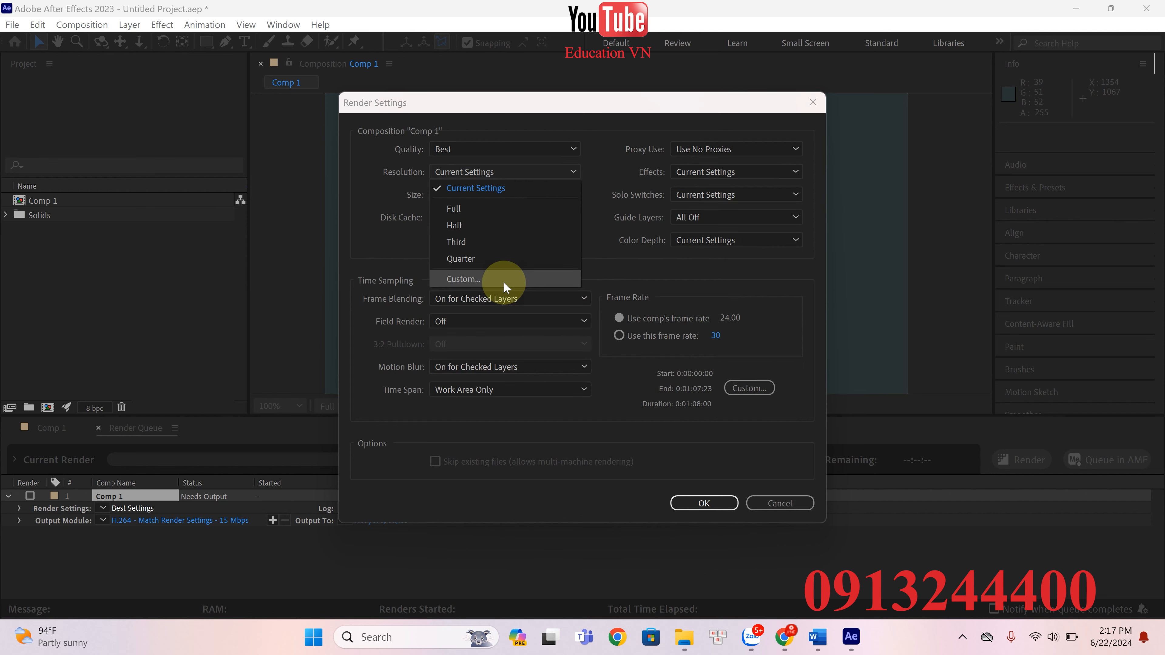
pyautogui.click(437, 189)
# Examine the disk cache choices and dismiss the render settings without saving.
pyautogui.click(463, 218)
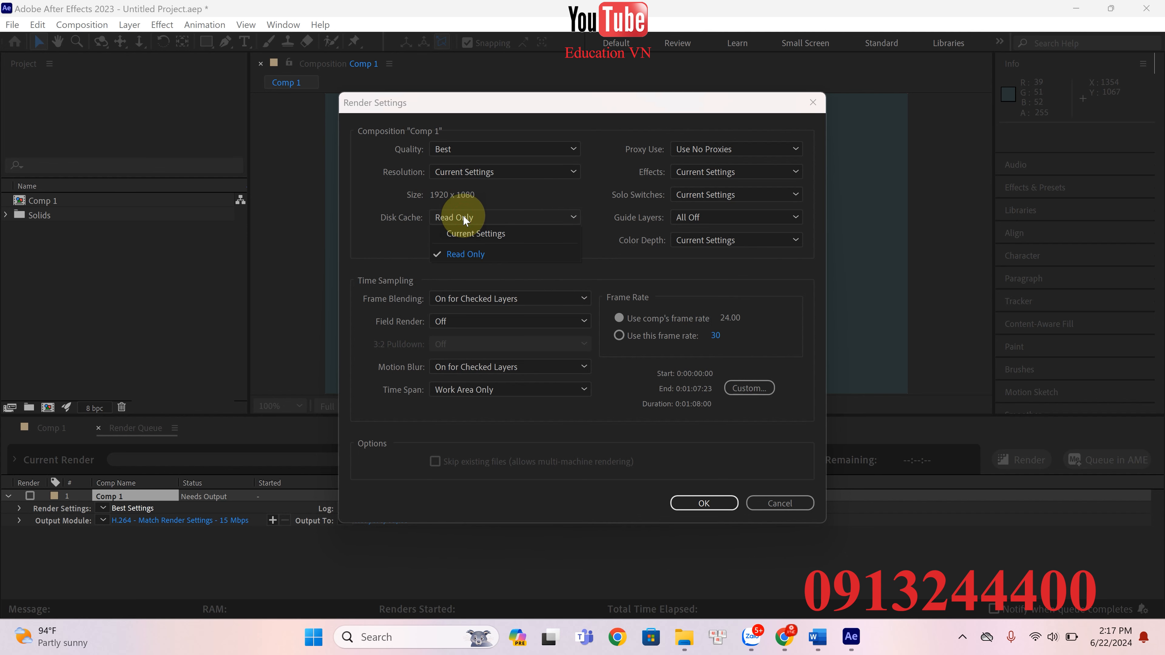
pyautogui.click(463, 215)
pyautogui.click(472, 216)
pyautogui.click(471, 216)
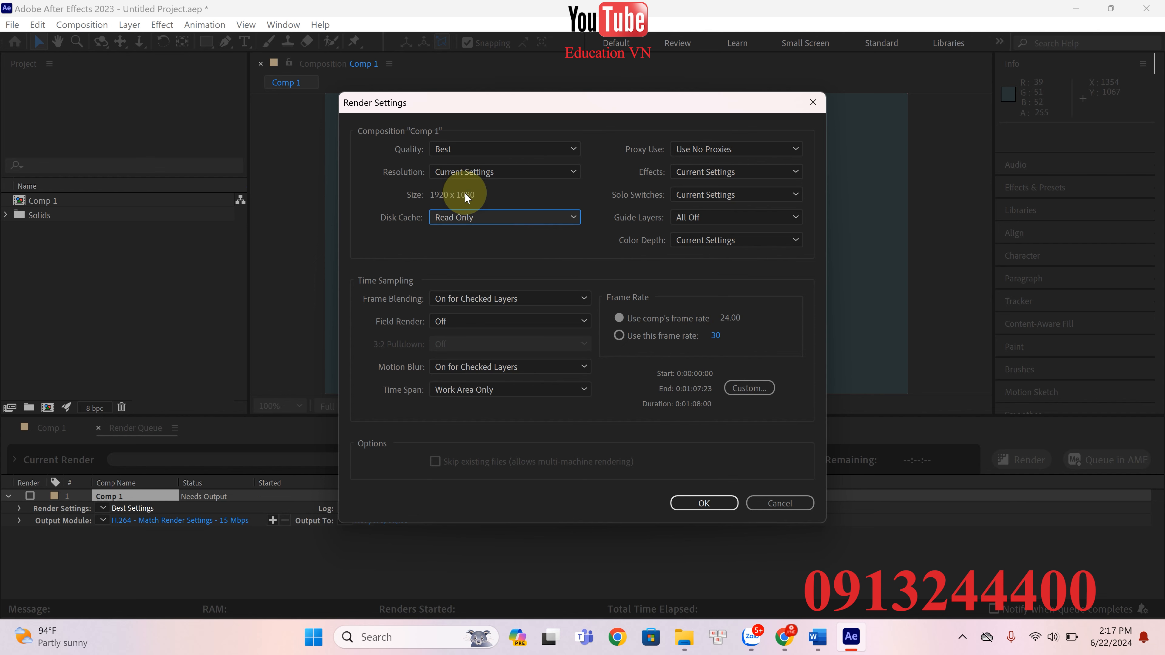
pyautogui.click(774, 502)
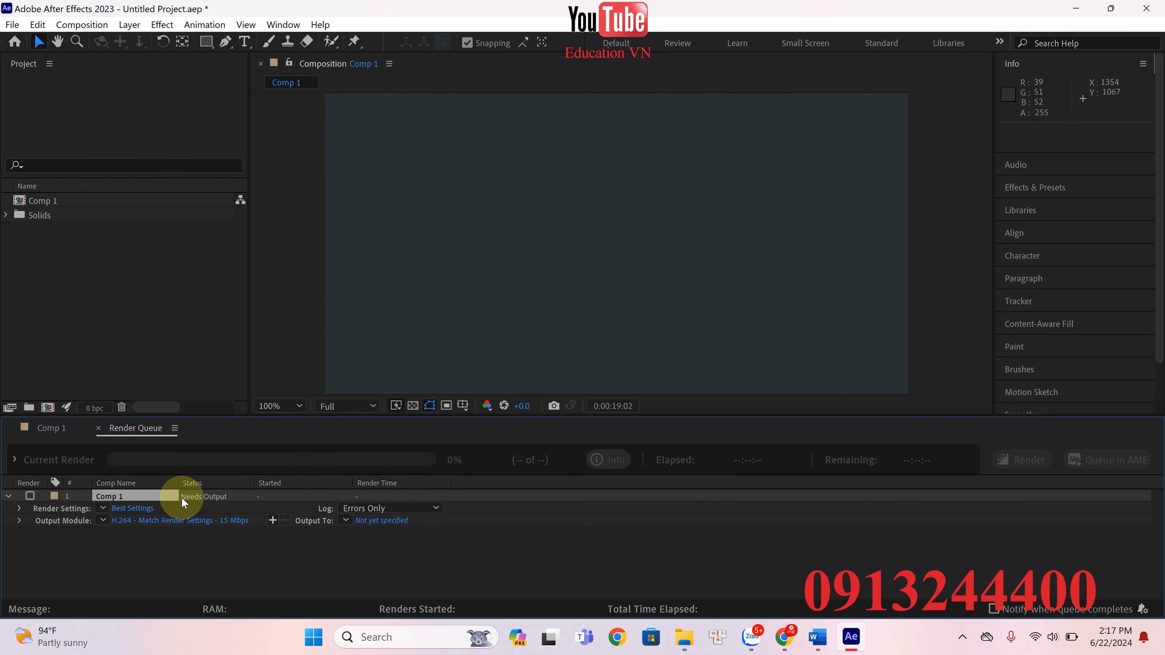
# Choose H.264 as the output module's format and None as its post-render action.
pyautogui.click(99, 544)
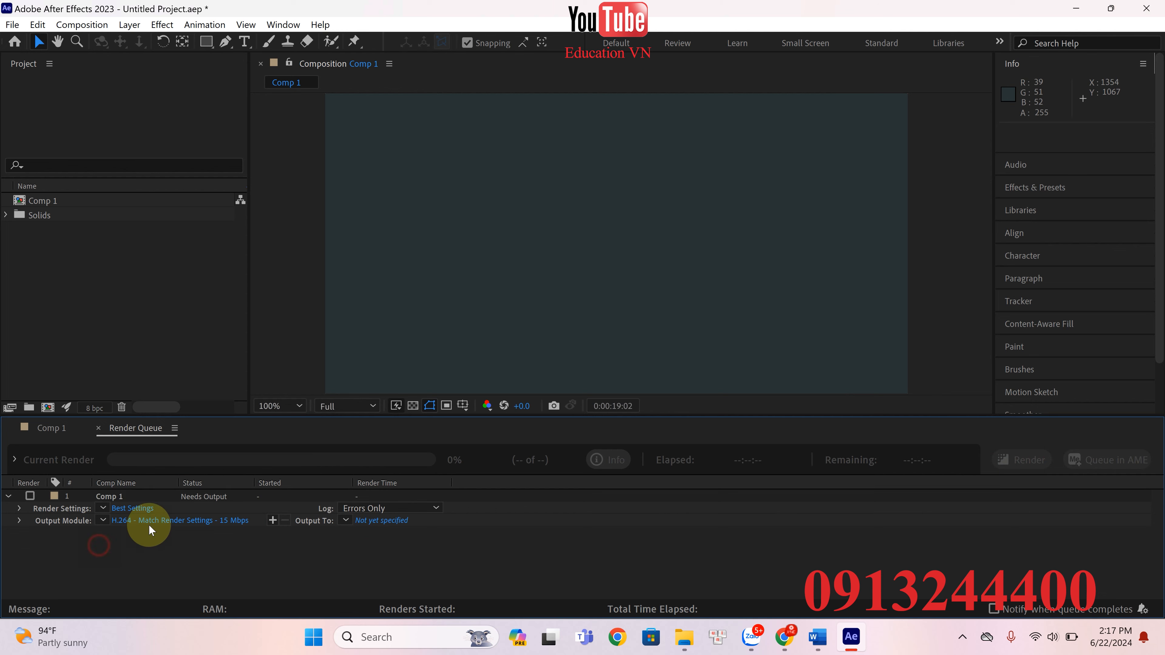
pyautogui.click(211, 519)
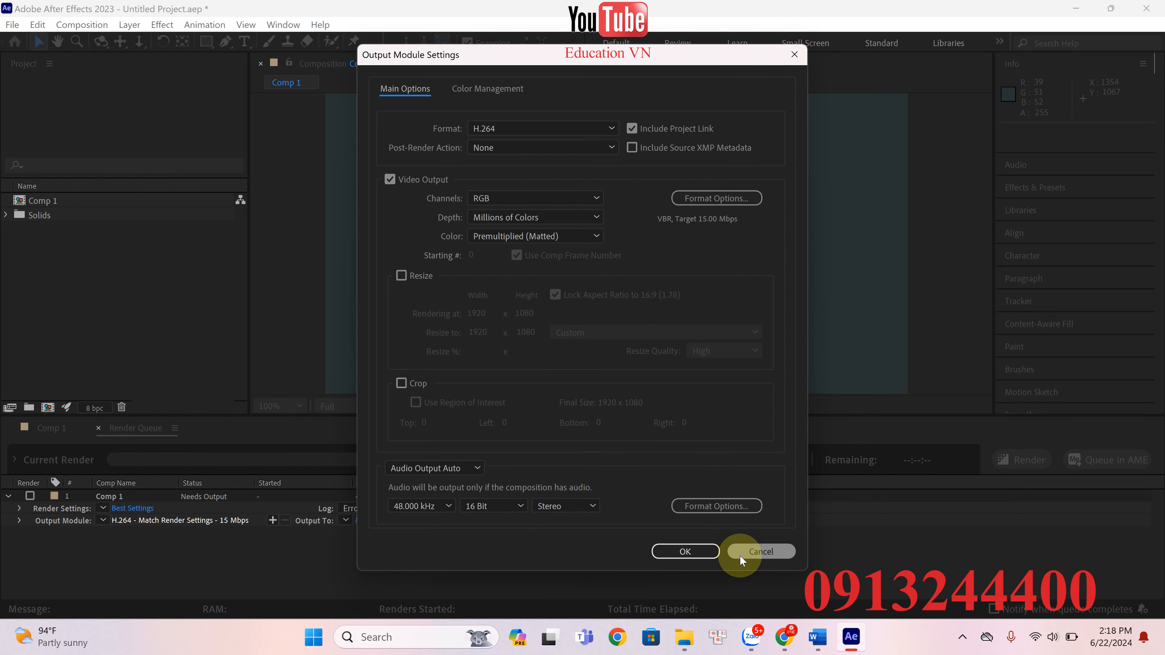
pyautogui.click(683, 553)
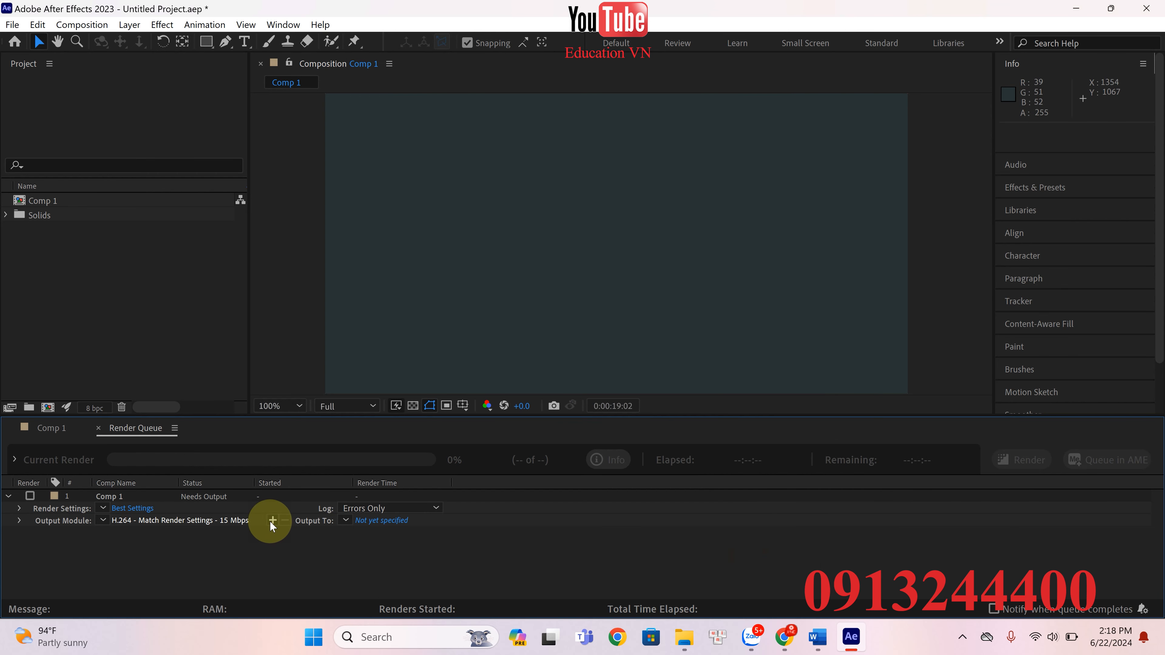
pyautogui.click(189, 520)
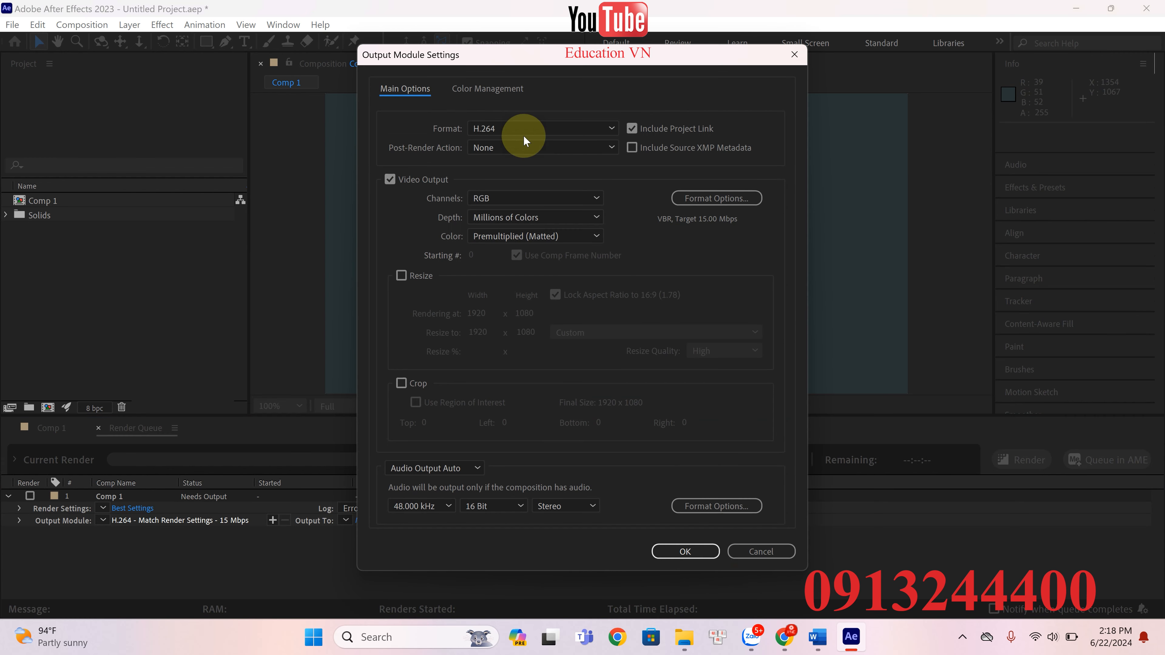
pyautogui.click(616, 124)
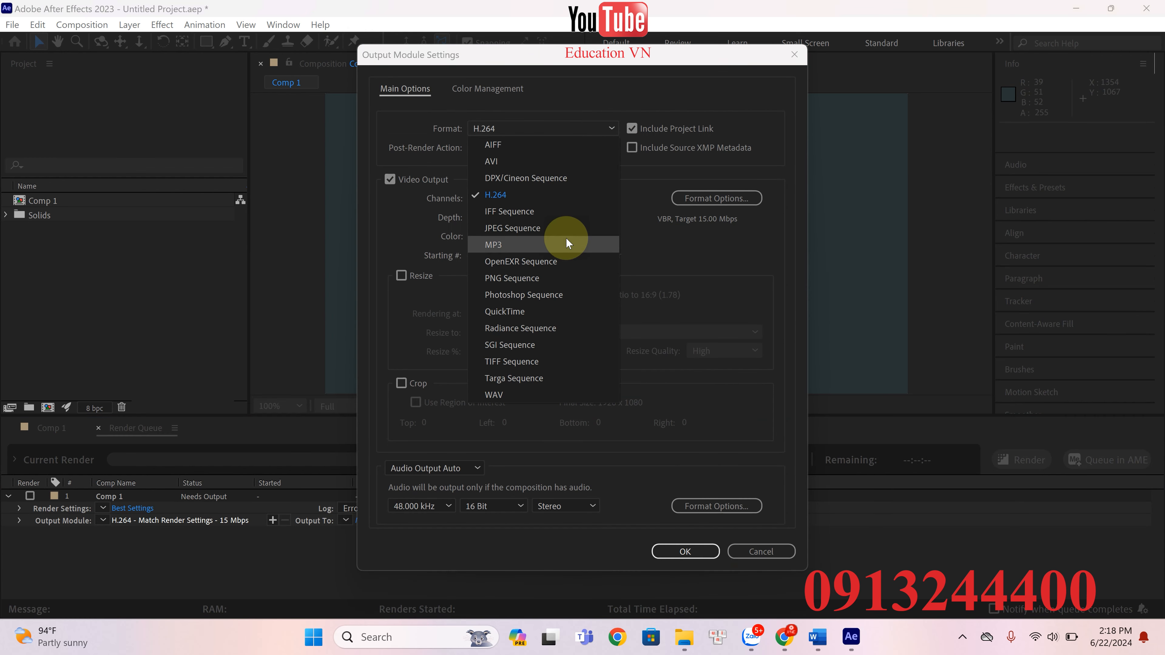
pyautogui.click(533, 198)
pyautogui.click(591, 148)
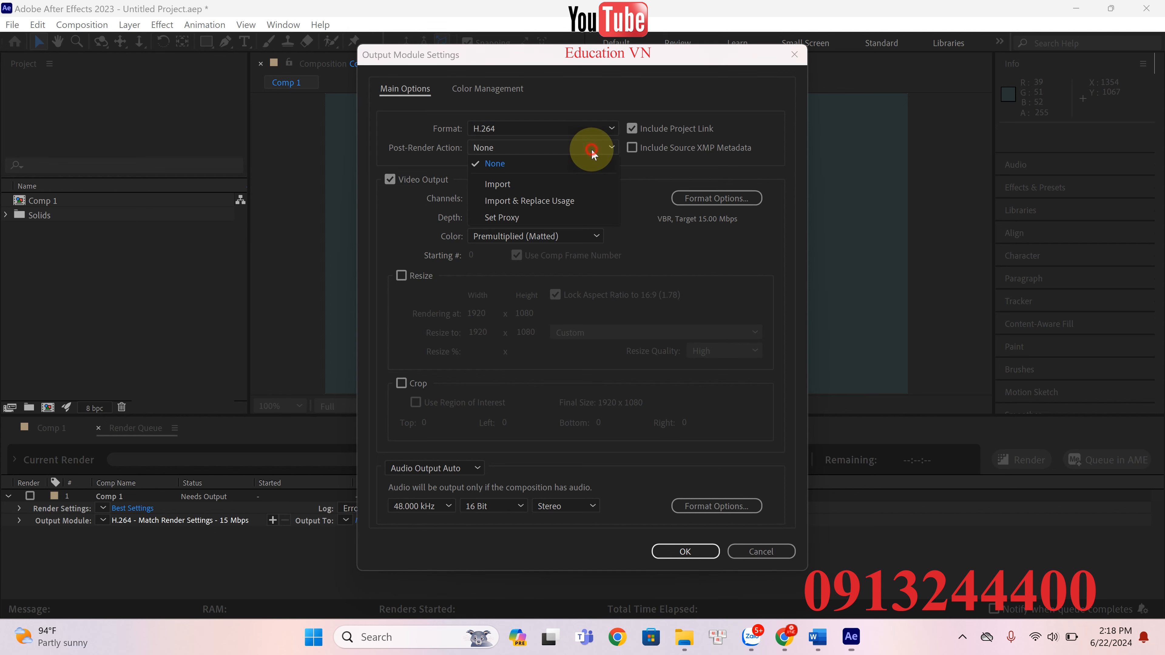
pyautogui.click(540, 164)
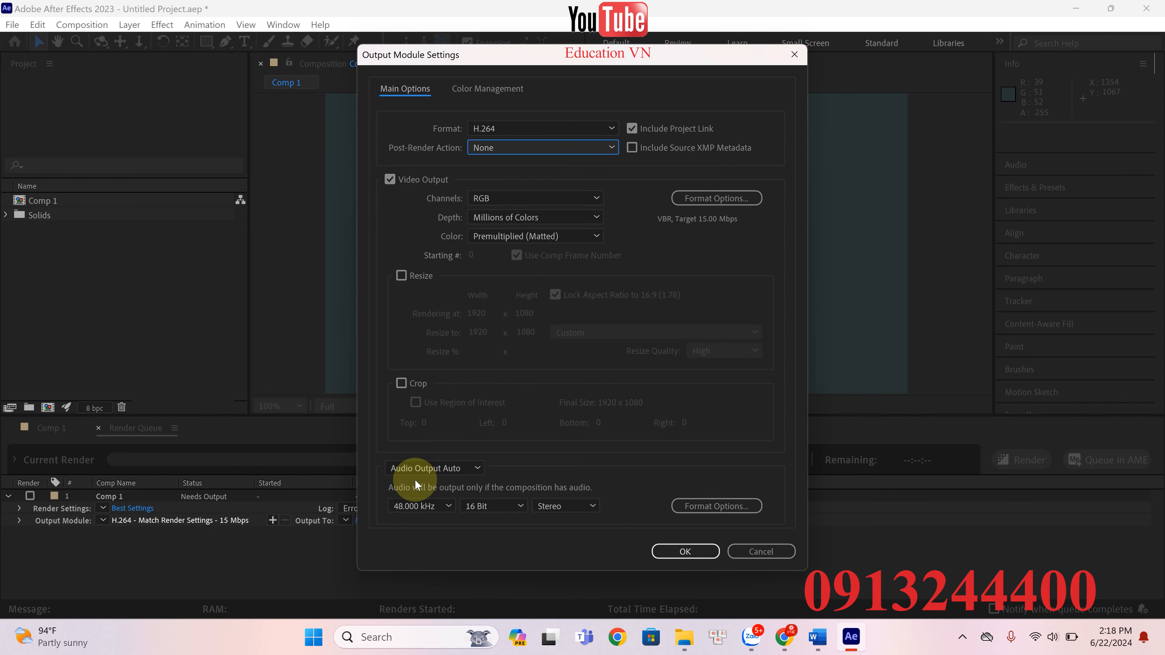
# Review the output module's video color options, using RGB channels and Millions of Colors depth.
pyautogui.click(574, 237)
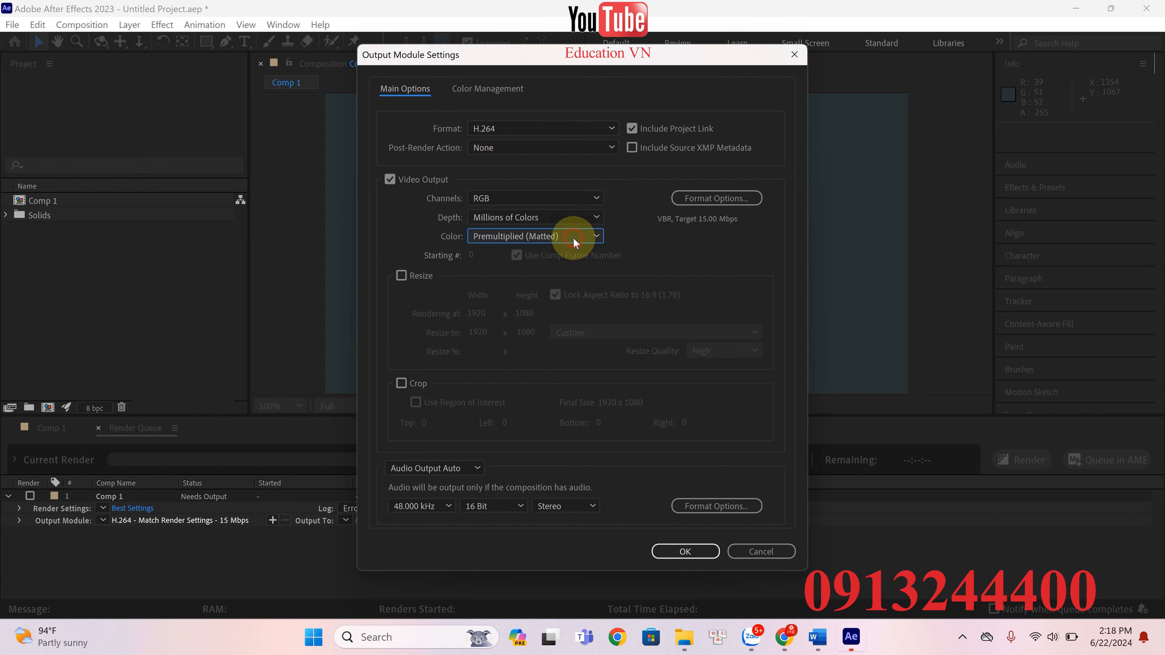
pyautogui.click(573, 235)
pyautogui.click(578, 222)
pyautogui.click(578, 221)
pyautogui.click(571, 198)
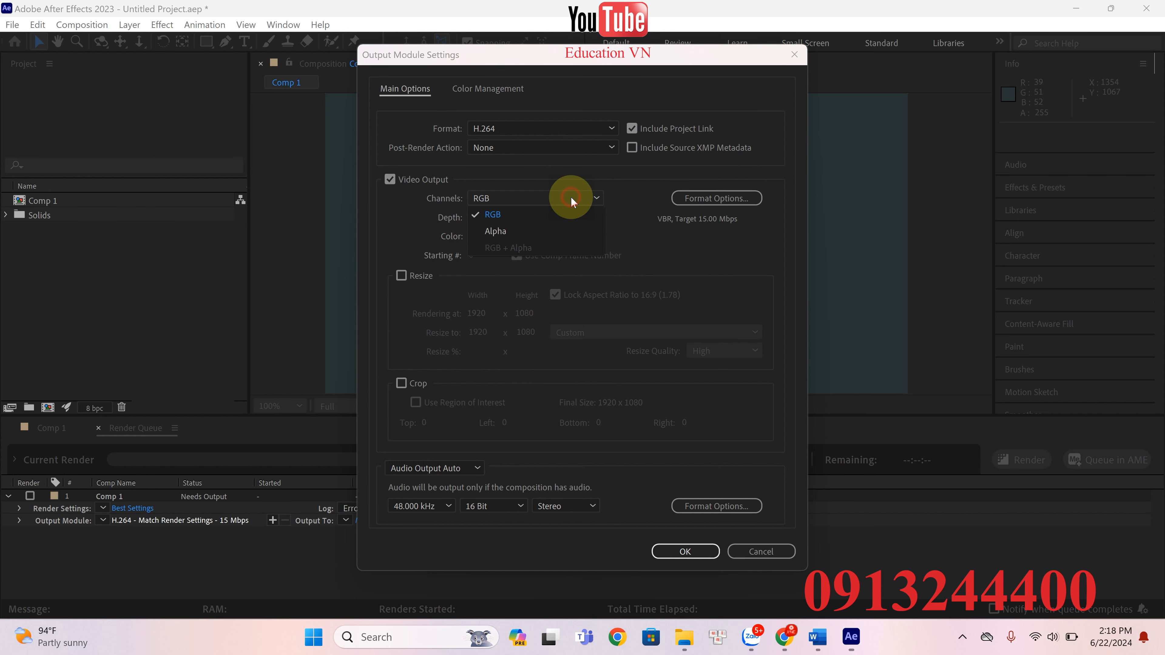
pyautogui.click(561, 219)
pyautogui.click(560, 220)
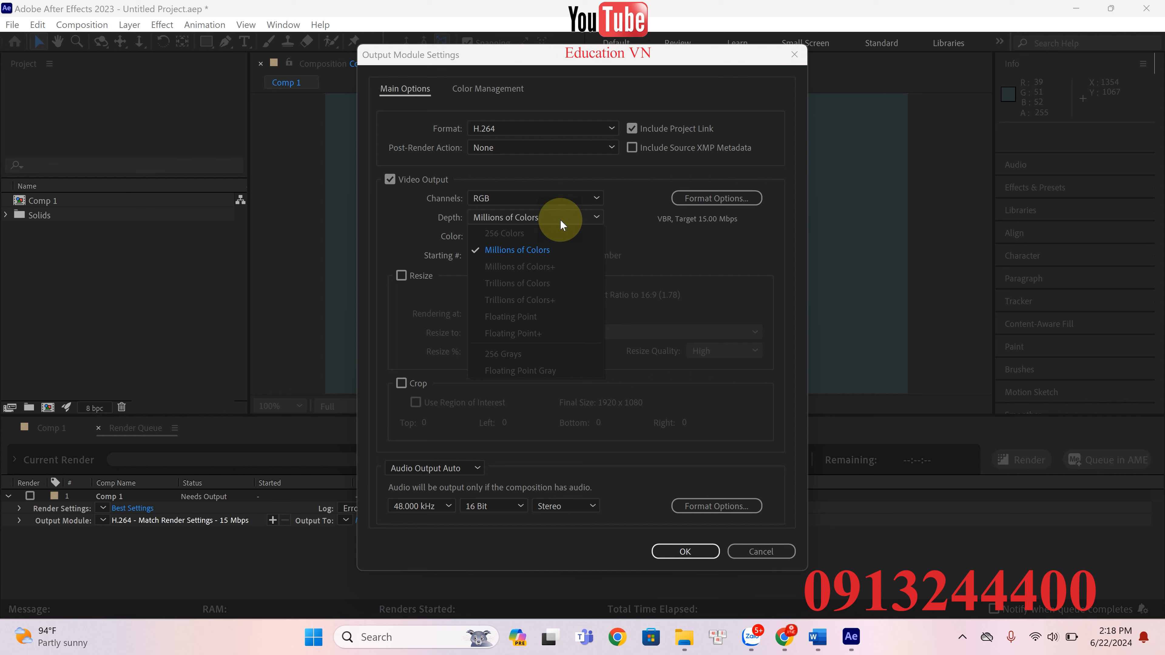
pyautogui.click(538, 253)
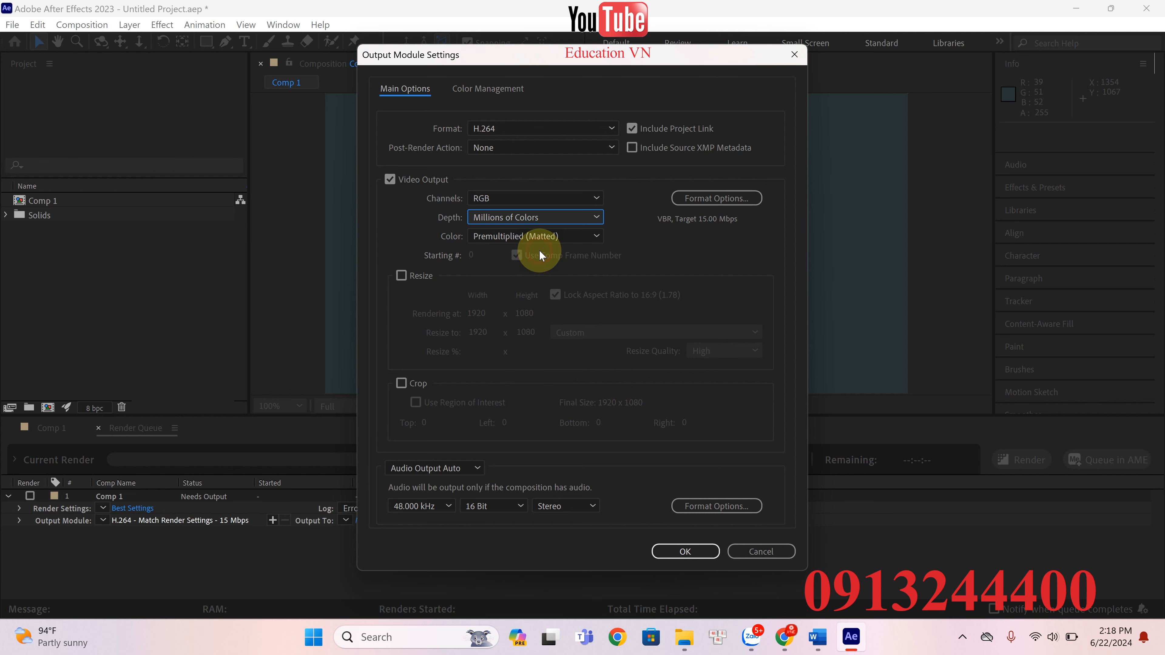
# Enable resizing in the output module, examine the preset frame sizes, and turn resizing off again.
pyautogui.click(400, 276)
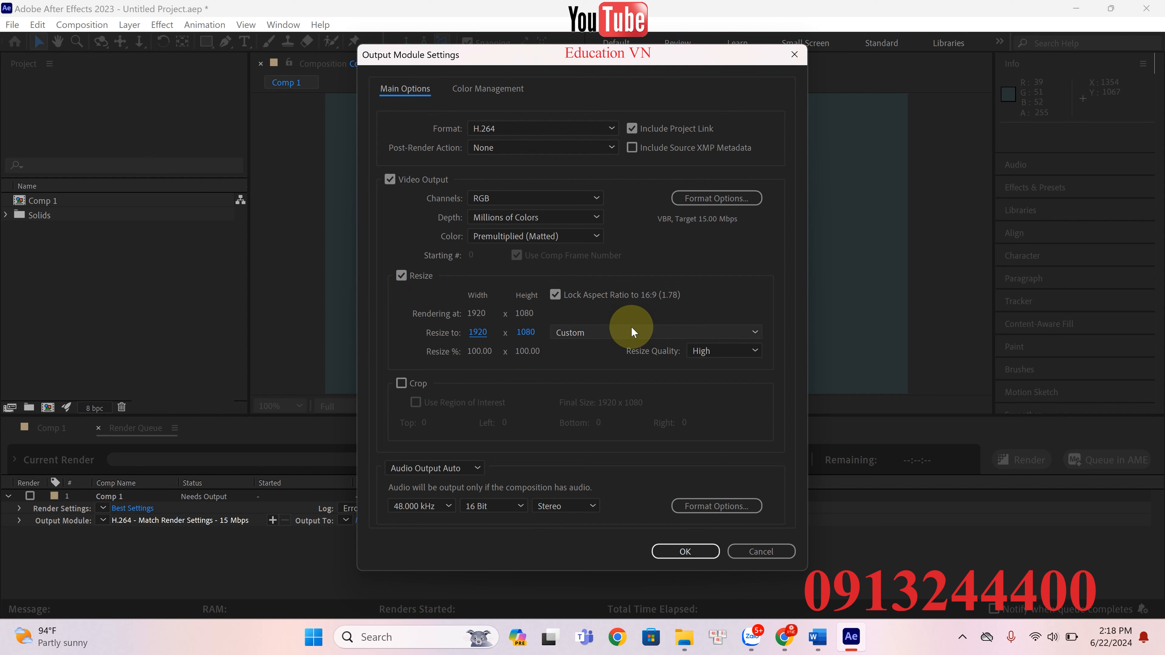
pyautogui.click(627, 336)
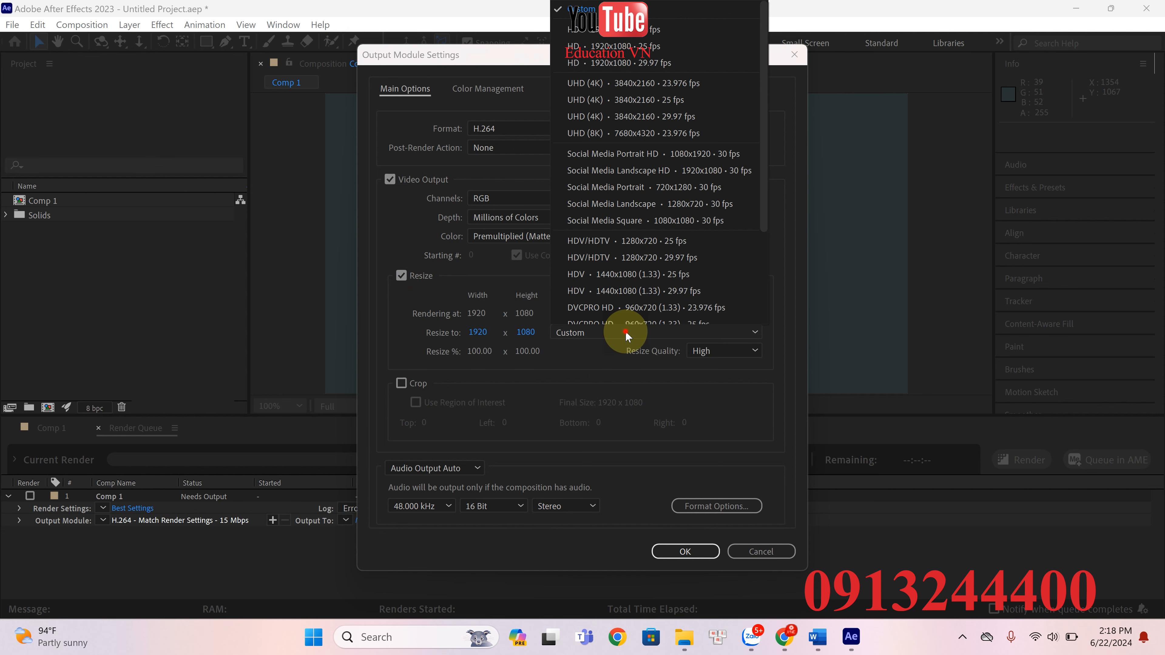
pyautogui.click(626, 332)
pyautogui.click(401, 275)
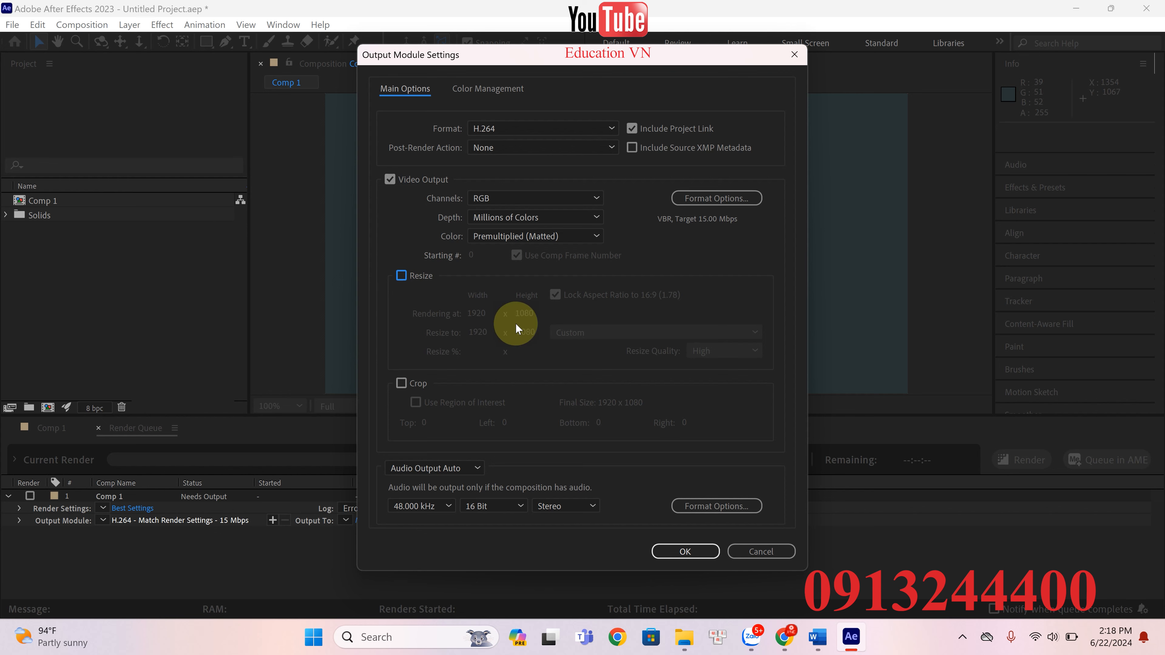
pyautogui.click(400, 276)
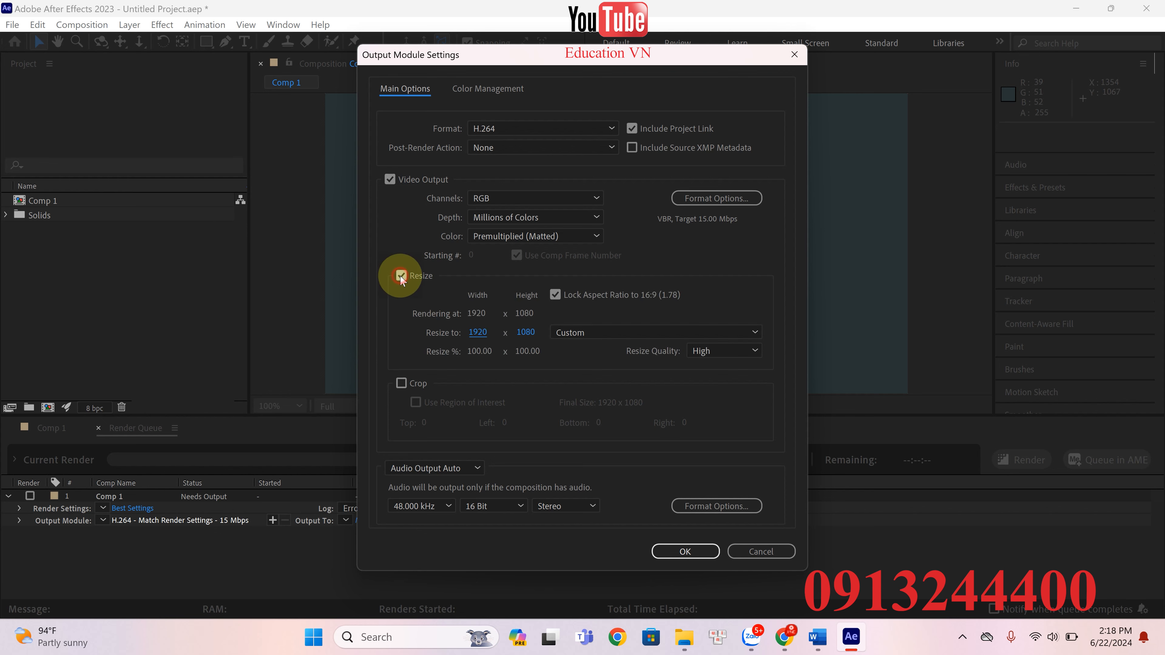
pyautogui.click(589, 333)
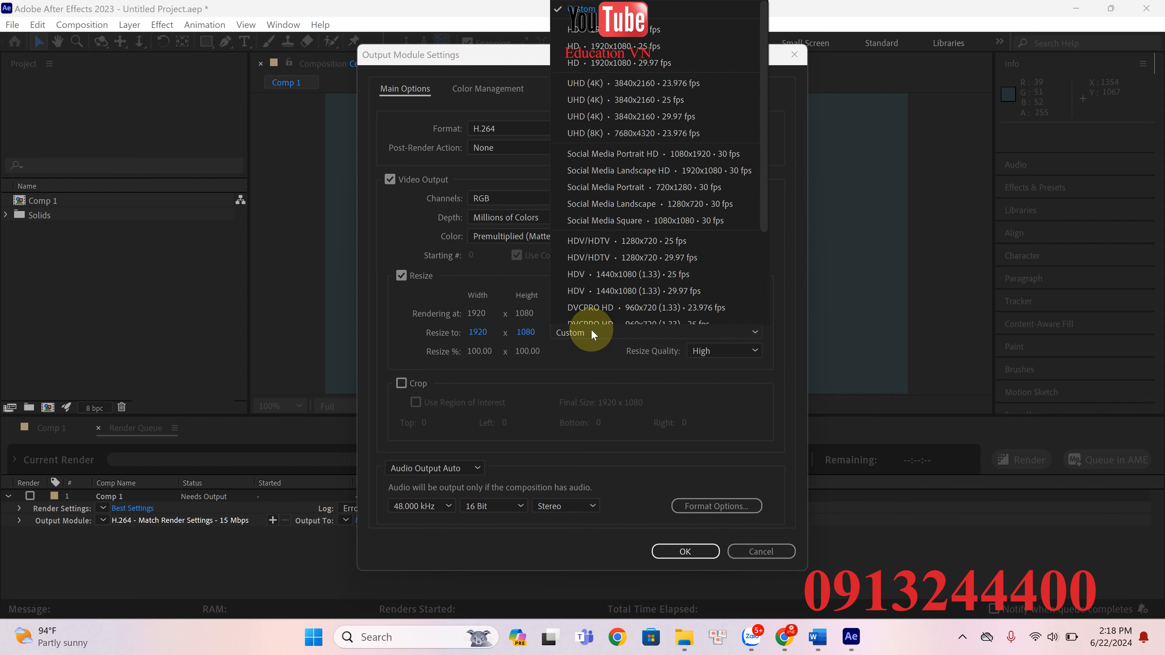
pyautogui.click(406, 276)
pyautogui.click(402, 275)
pyautogui.click(667, 331)
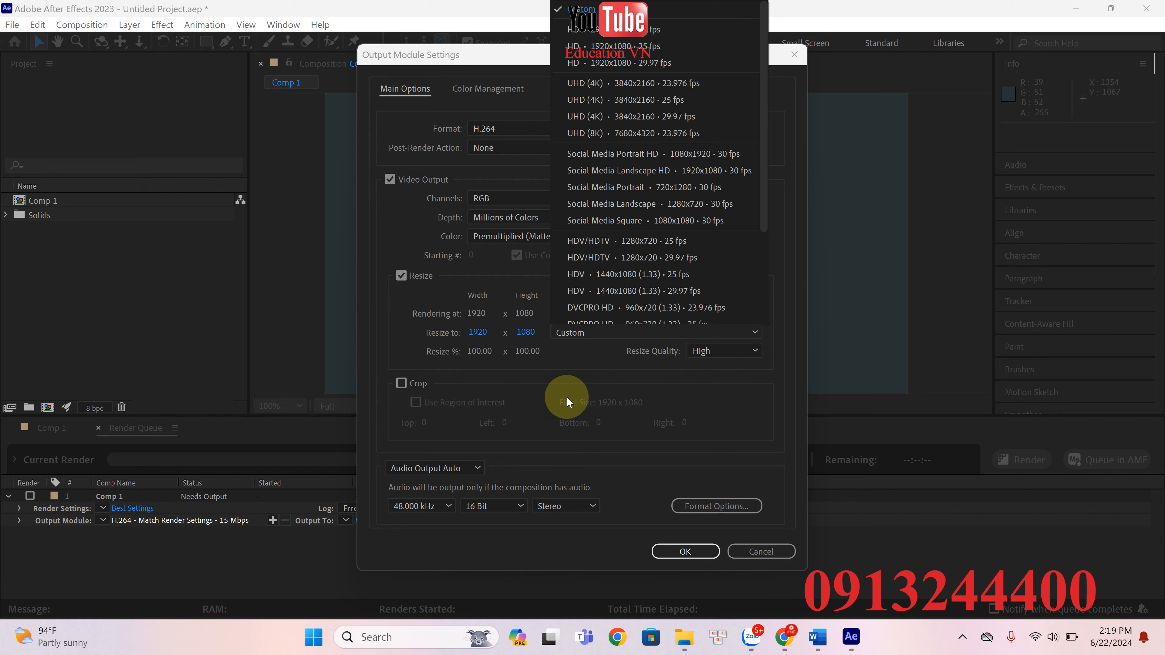
pyautogui.click(422, 279)
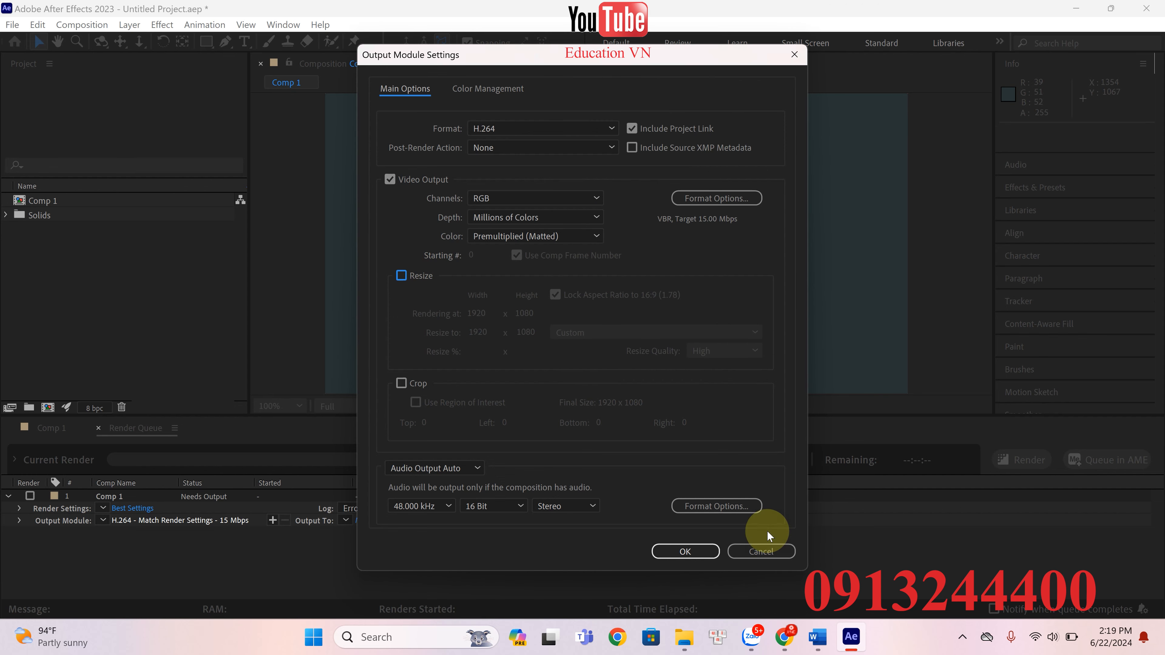
# Accept the output module settings and close the render queue to return to Comp 1's timeline.
pyautogui.click(688, 554)
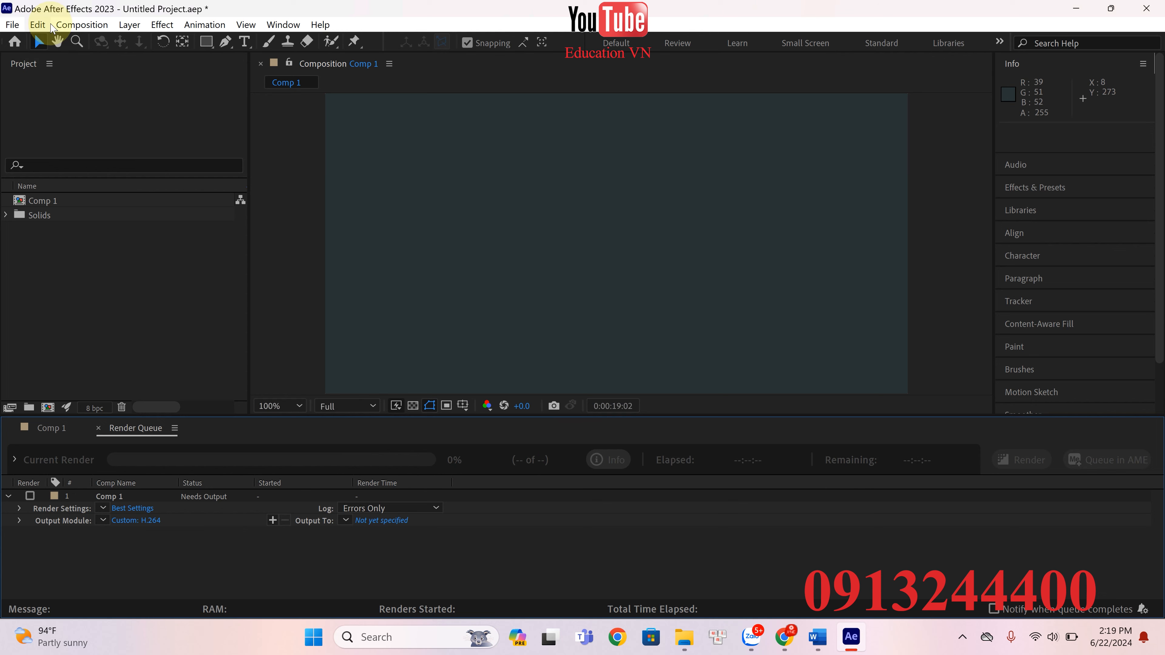
pyautogui.click(98, 428)
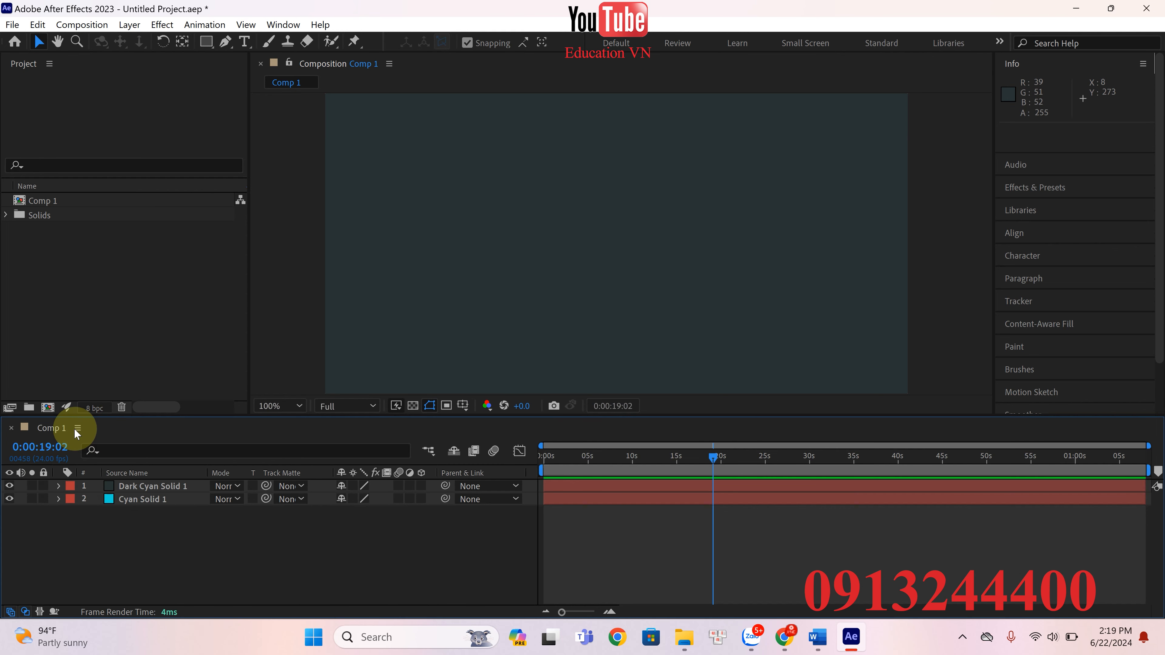
# Select the Dark Cyan Solid 1 layer and search the effects and presets for "type".
pyautogui.click(122, 487)
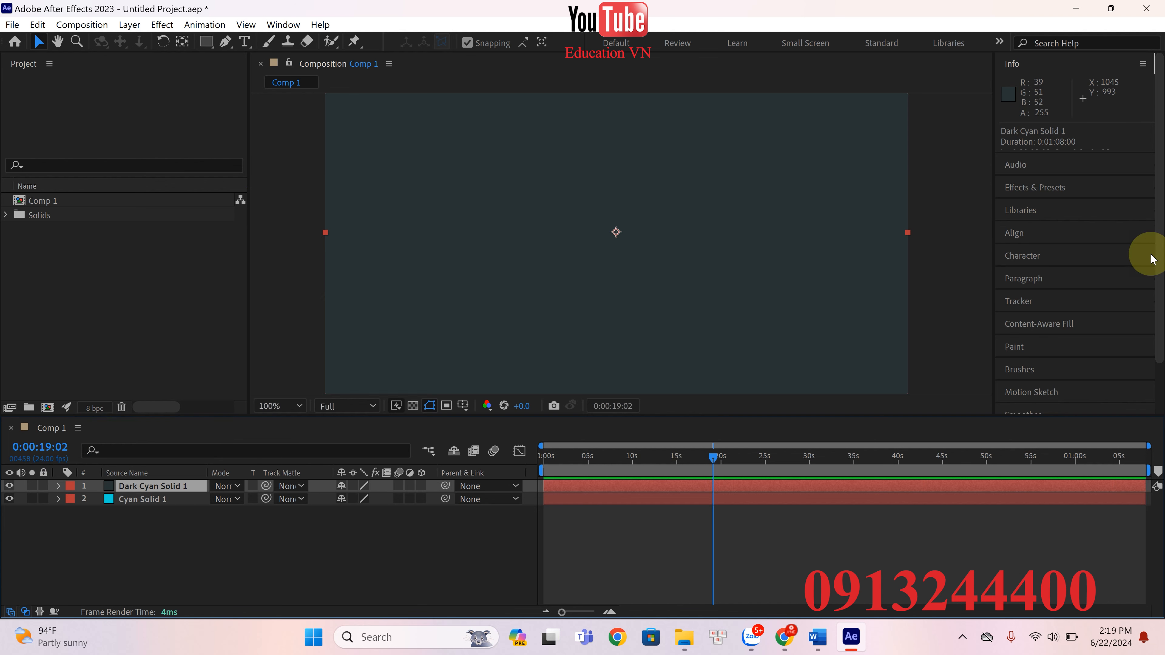
pyautogui.click(1027, 187)
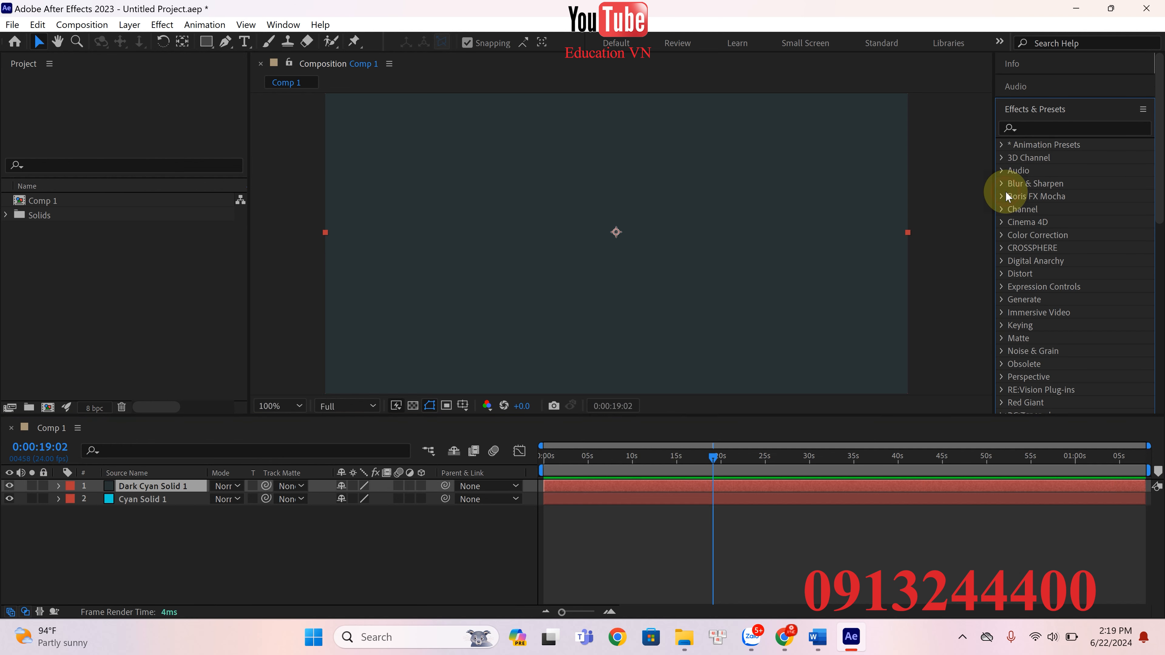
pyautogui.click(1051, 128)
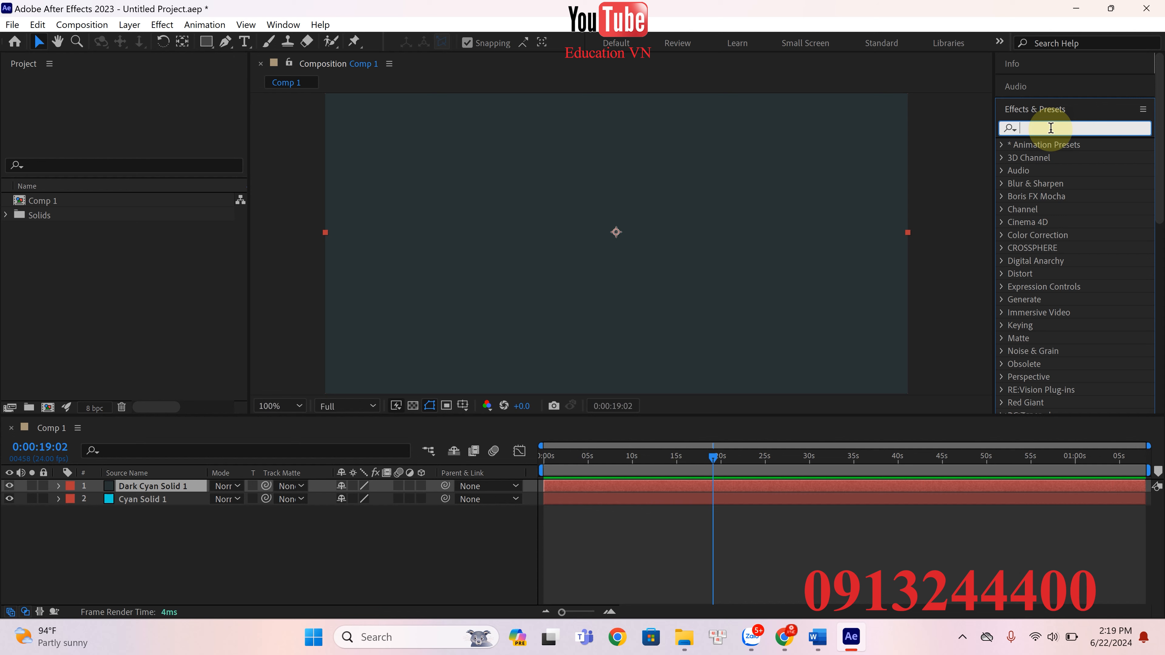
pyautogui.write('type')
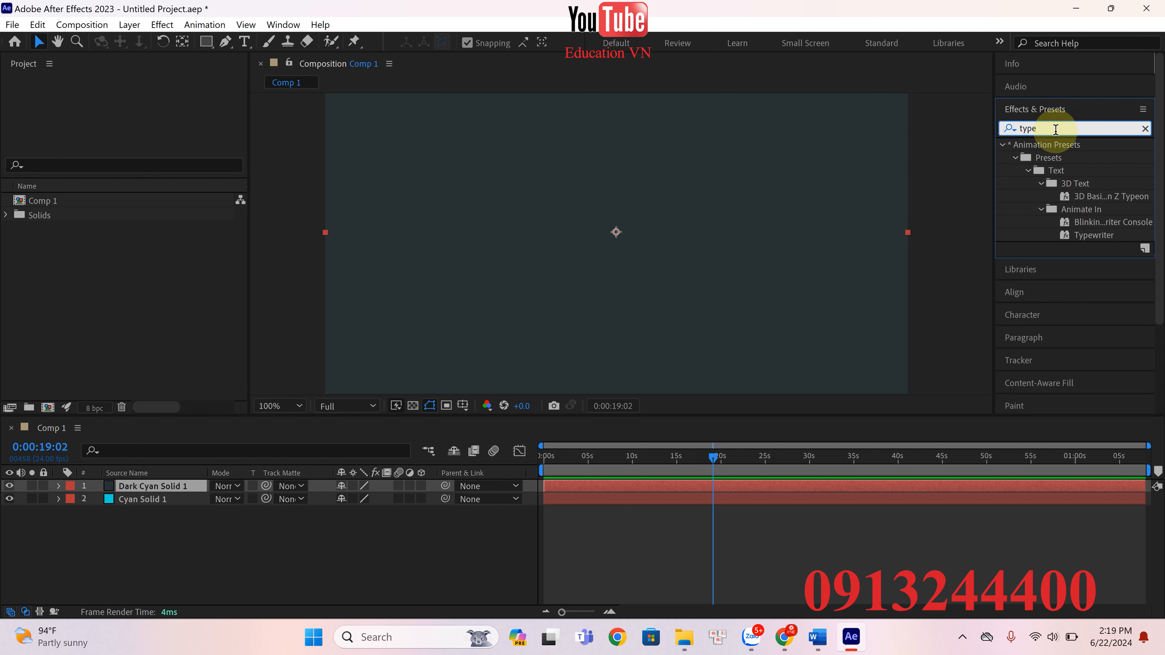
pyautogui.scroll(-2, 1092, 172)
pyautogui.scroll(1, 1092, 151)
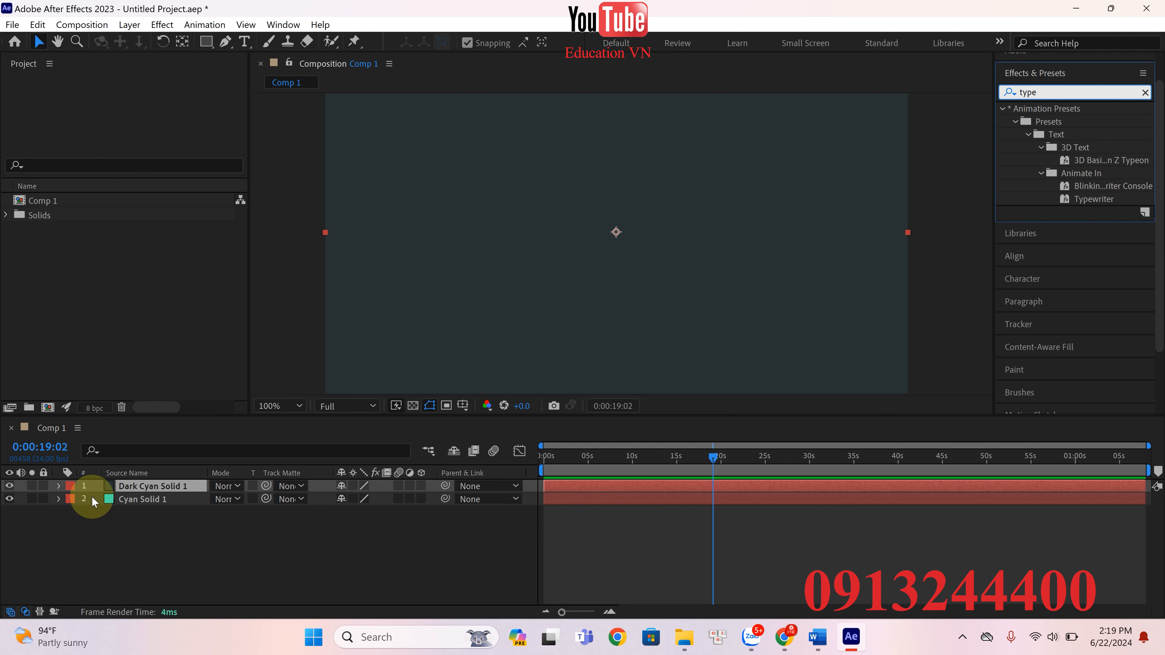
# Browse the effect categories available for the Dark Cyan Solid 1 layer, including Generate and Keying, without applying any effect.
pyautogui.click(125, 555)
pyautogui.click(158, 489)
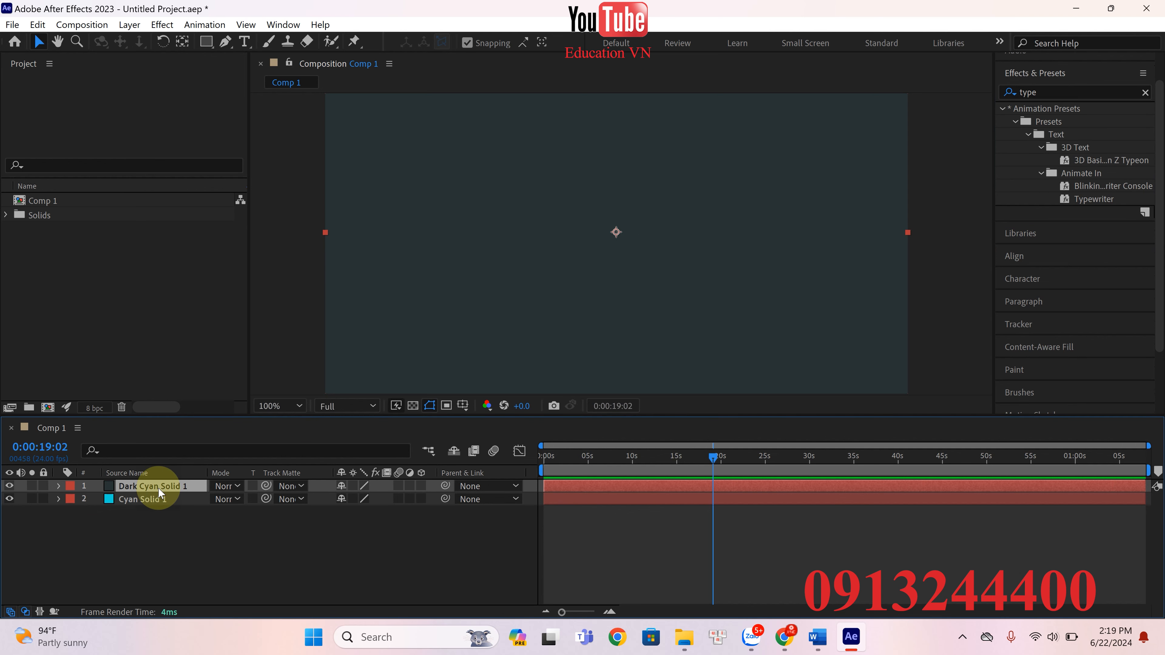
pyautogui.click(162, 25)
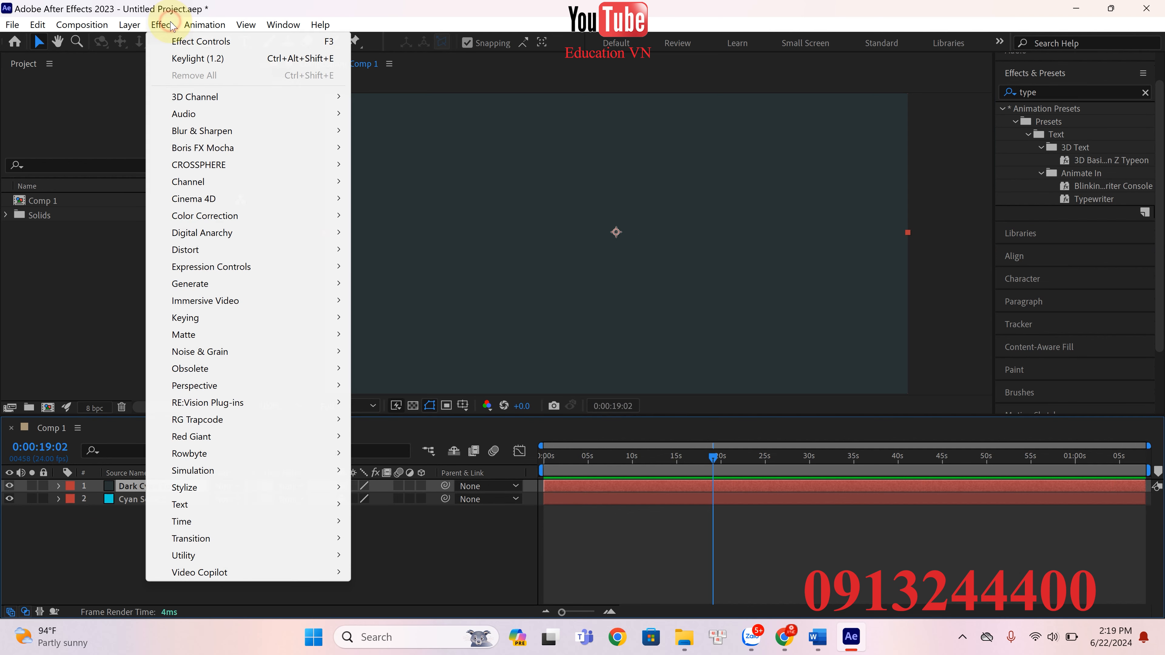
pyautogui.moveTo(294, 252)
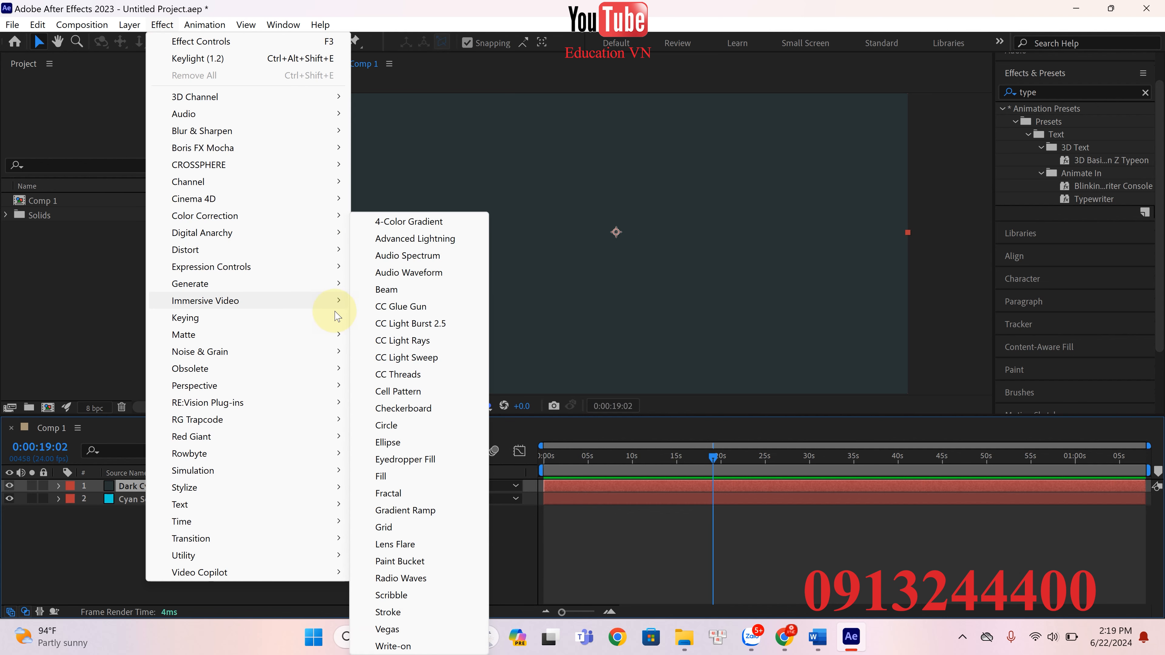
pyautogui.moveTo(338, 321)
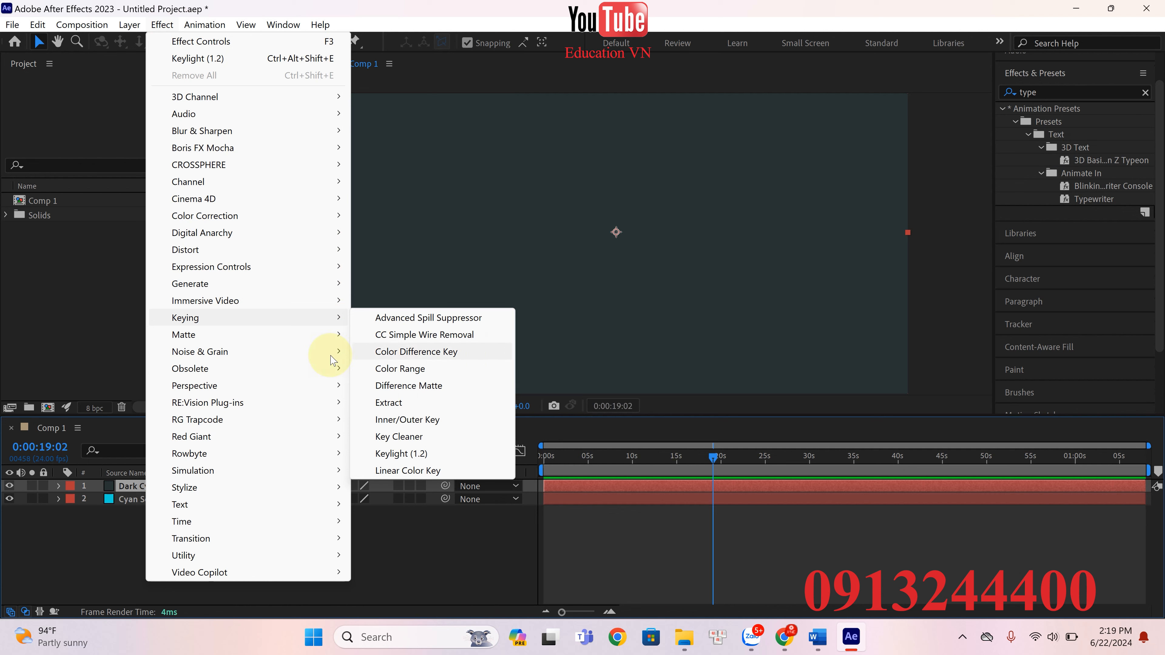
pyautogui.moveTo(315, 375)
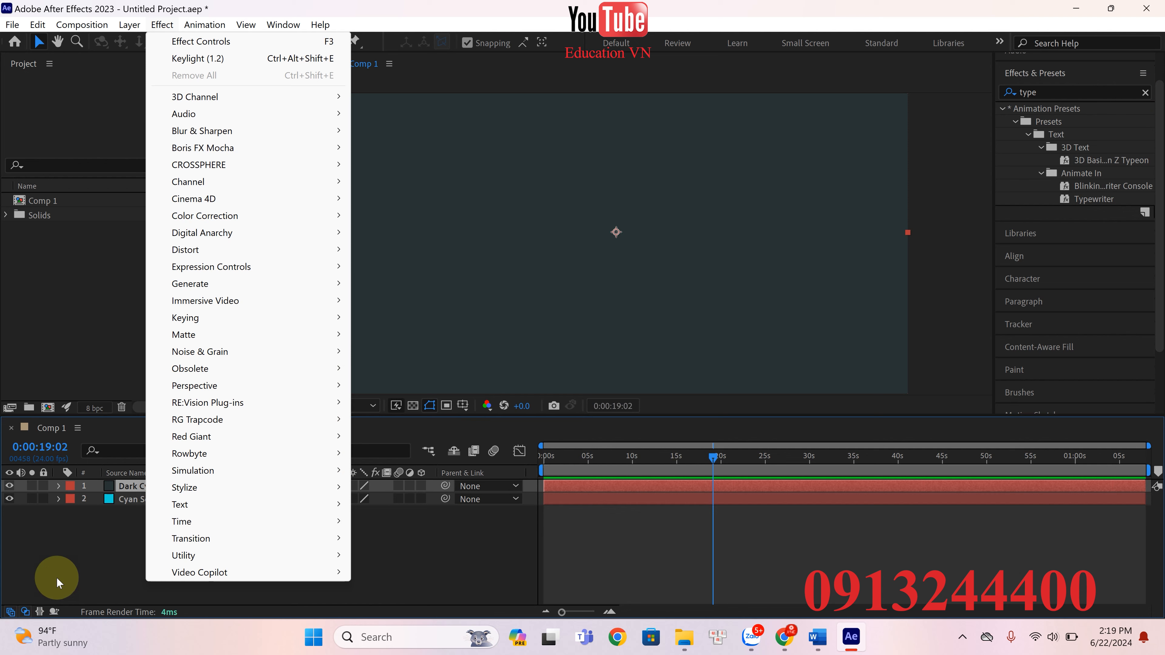
pyautogui.click(55, 577)
pyautogui.click(148, 486)
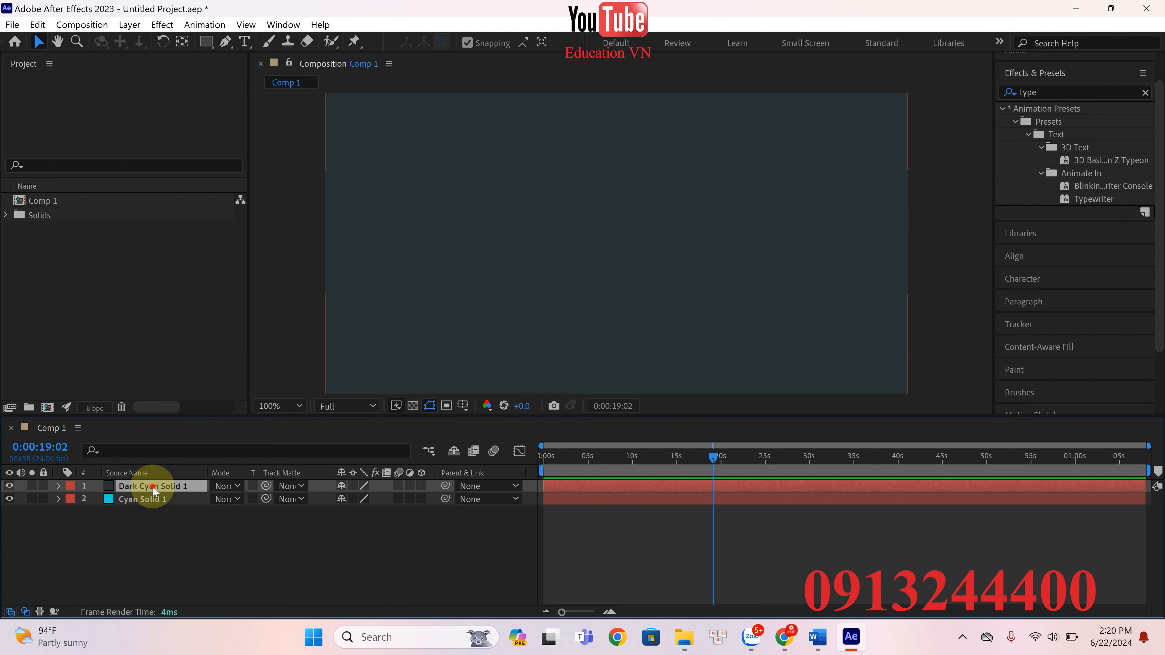
pyautogui.click(148, 539)
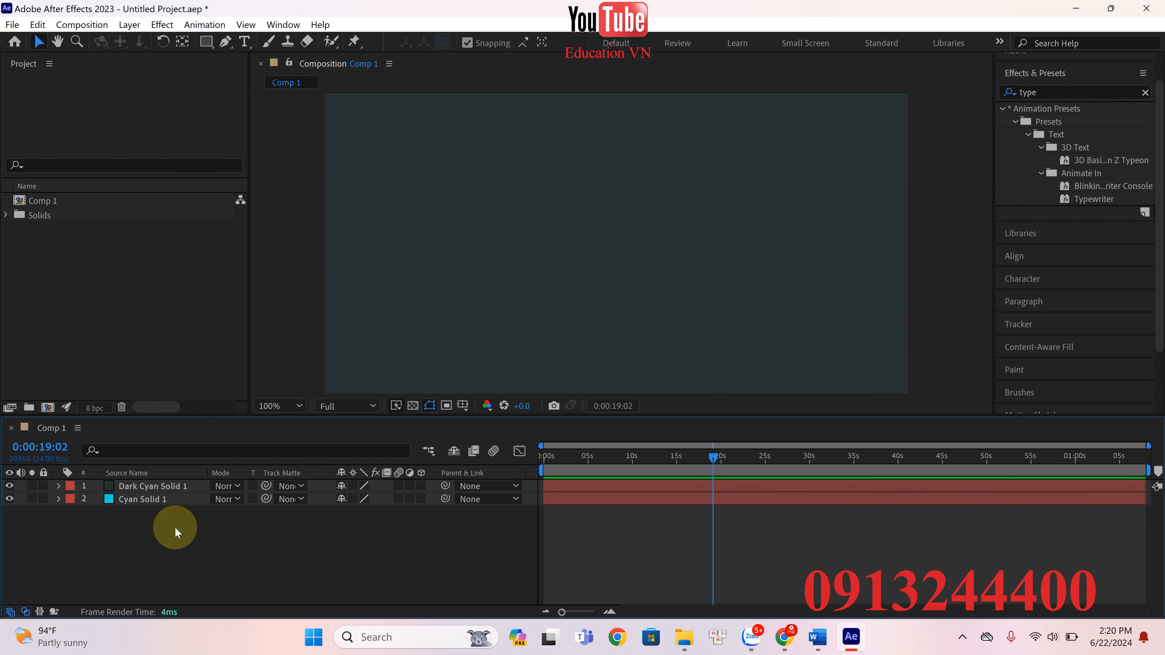
# Add another 1920x1080 dark cyan solid layer to Comp 1 and delete it again.
pyautogui.hotkey('ctrl', 'y')
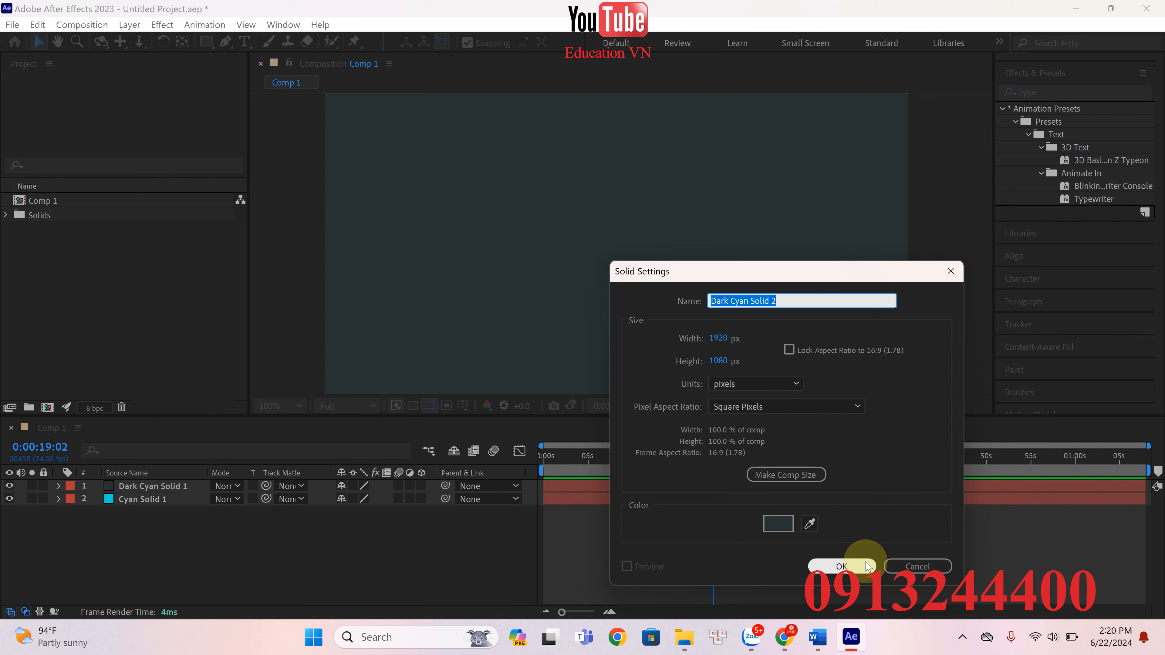
pyautogui.click(842, 566)
pyautogui.rightClick(153, 490)
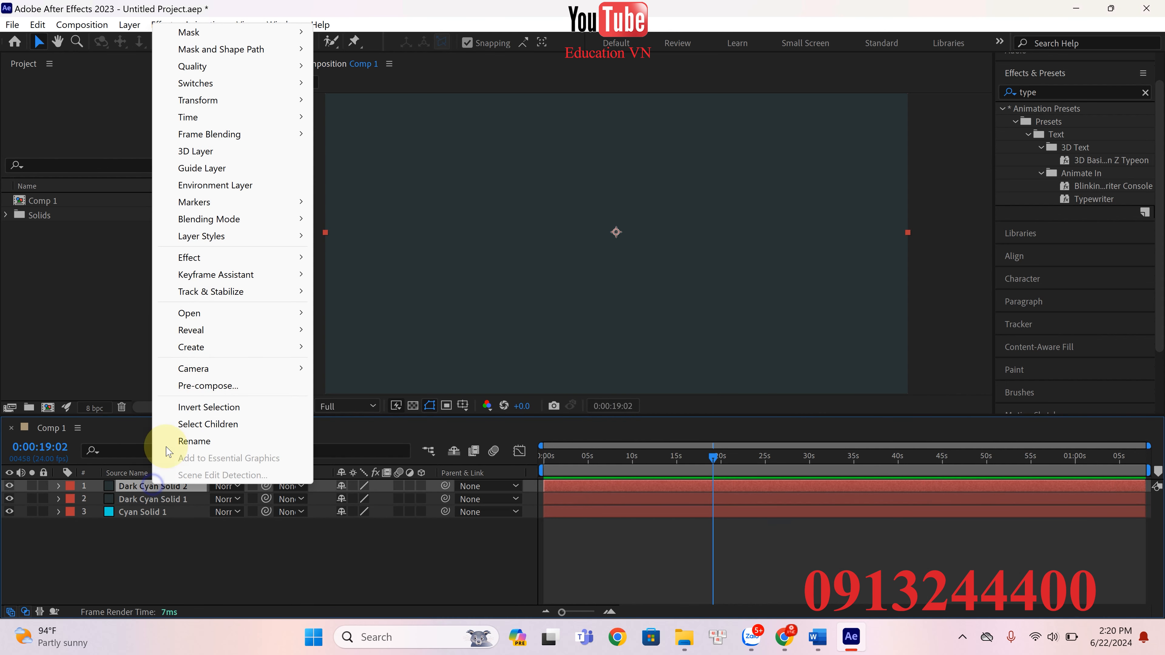
pyautogui.click(156, 511)
pyautogui.click(155, 486)
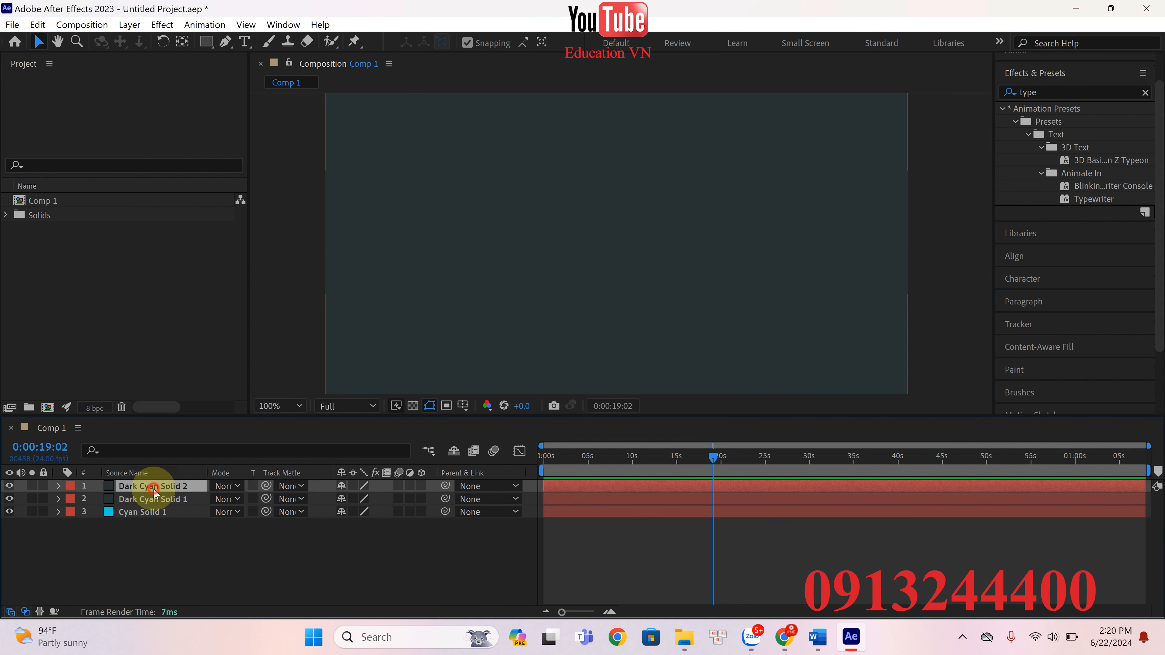
pyautogui.press('Delete')
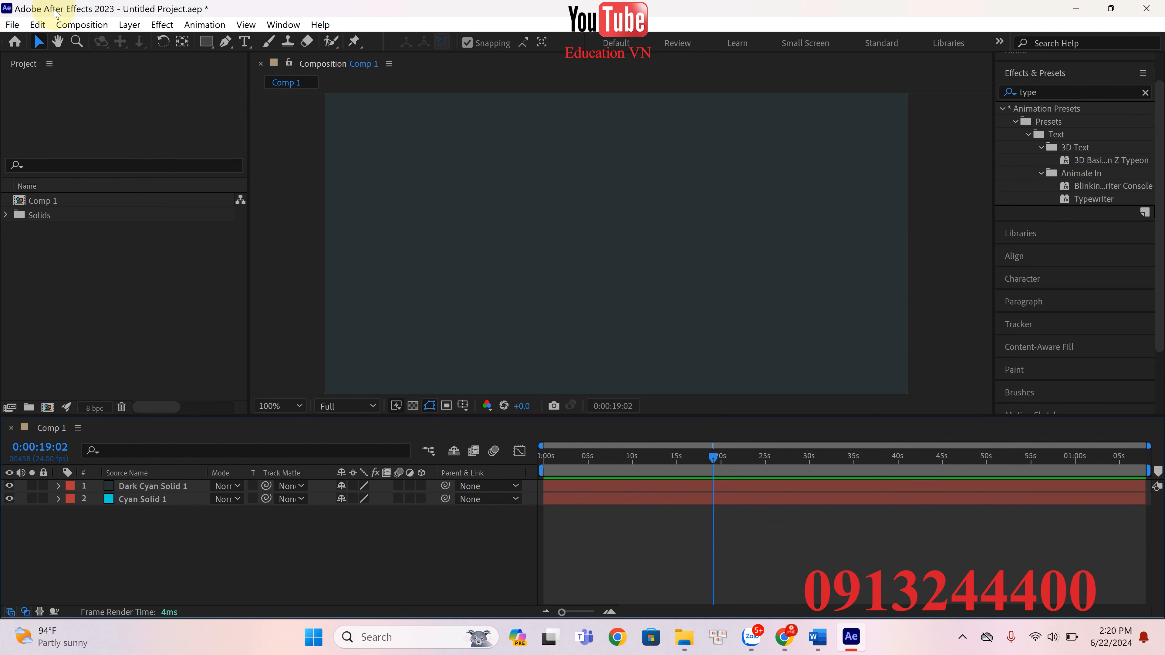
# Scrub forward and back through Comp 1, leaving the current time at 0:00:04:07 with Dark Cyan Solid 1 selected.
pyautogui.click(81, 25)
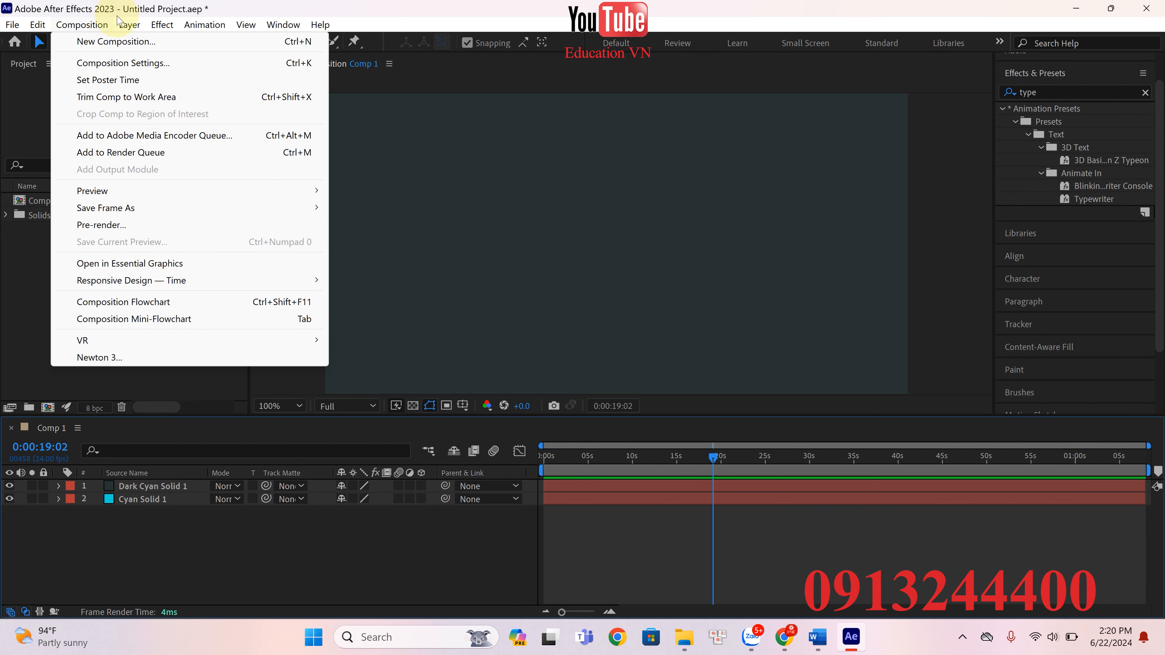
pyautogui.click(518, 224)
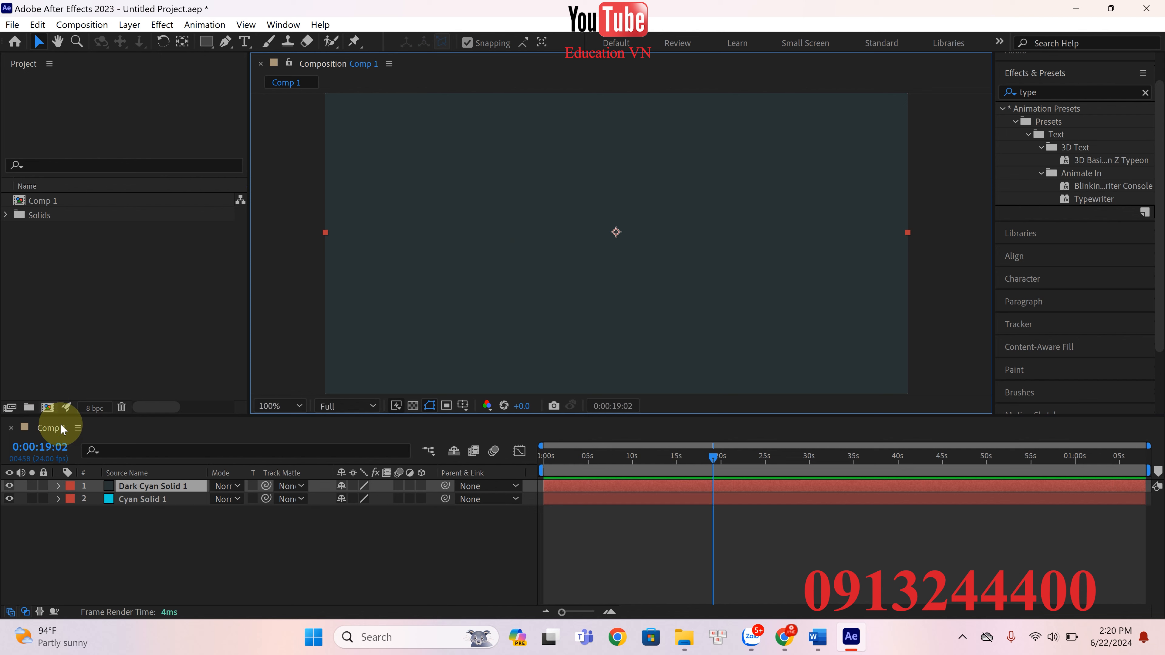
pyautogui.moveTo(706, 461); pyautogui.dragTo(1116, 488)
pyautogui.moveTo(1041, 459); pyautogui.dragTo(582, 482)
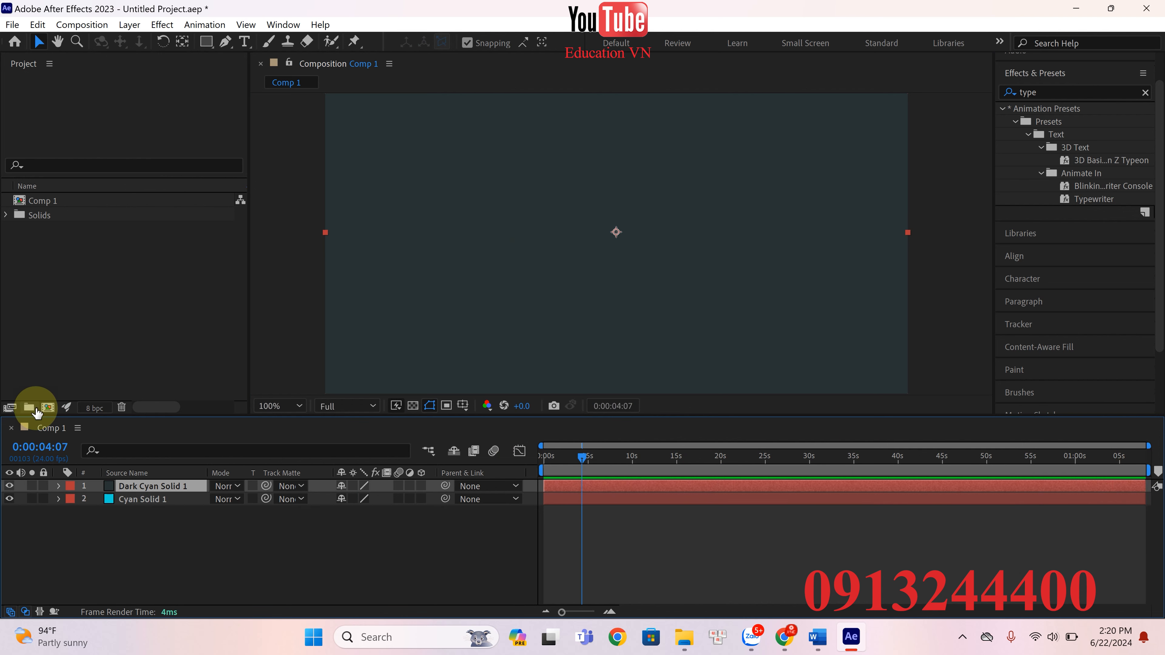
# Set Comp 1's duration to 0:02:08:00 and rename the composition as aaa.
pyautogui.click(48, 407)
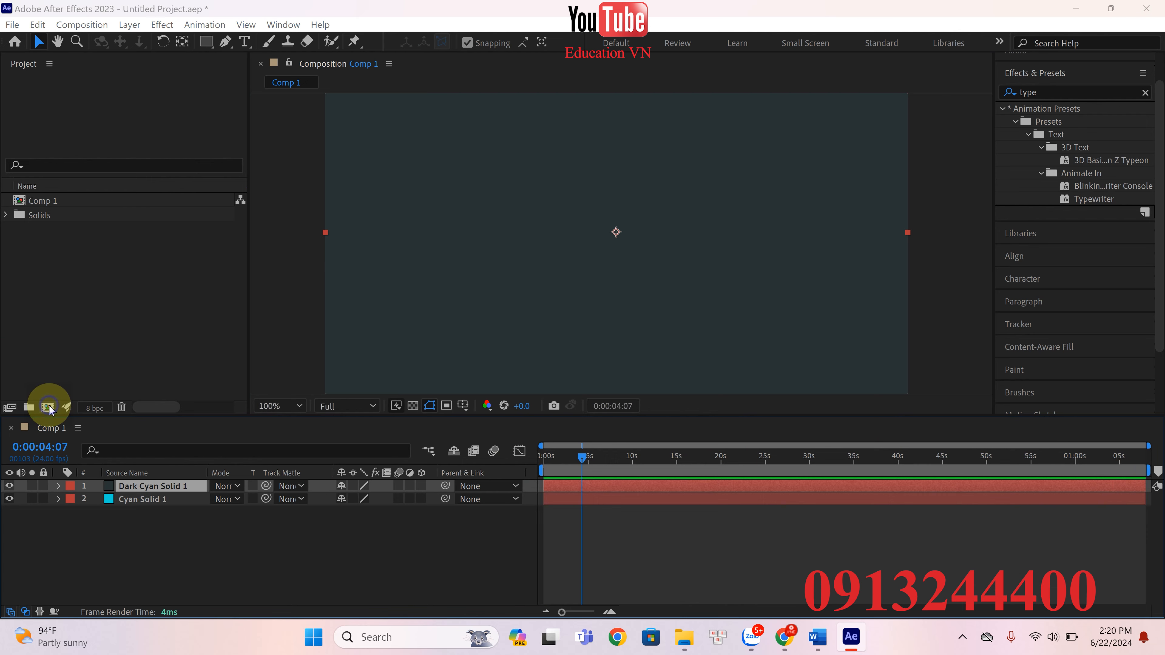
pyautogui.click(892, 449)
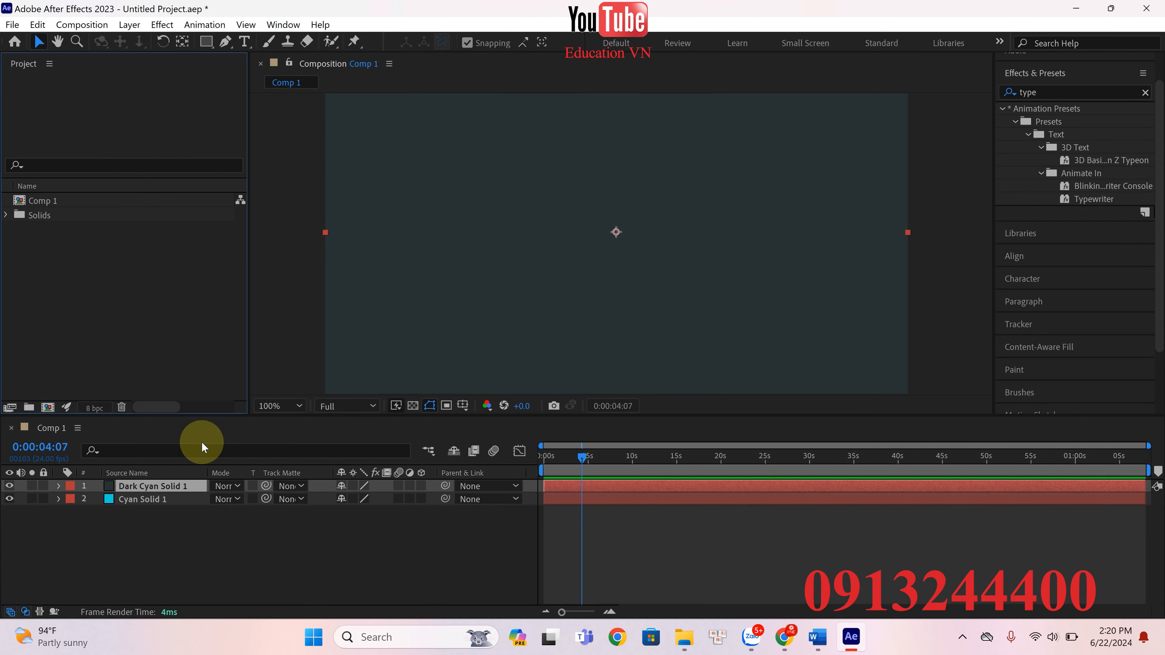
pyautogui.rightClick(49, 432)
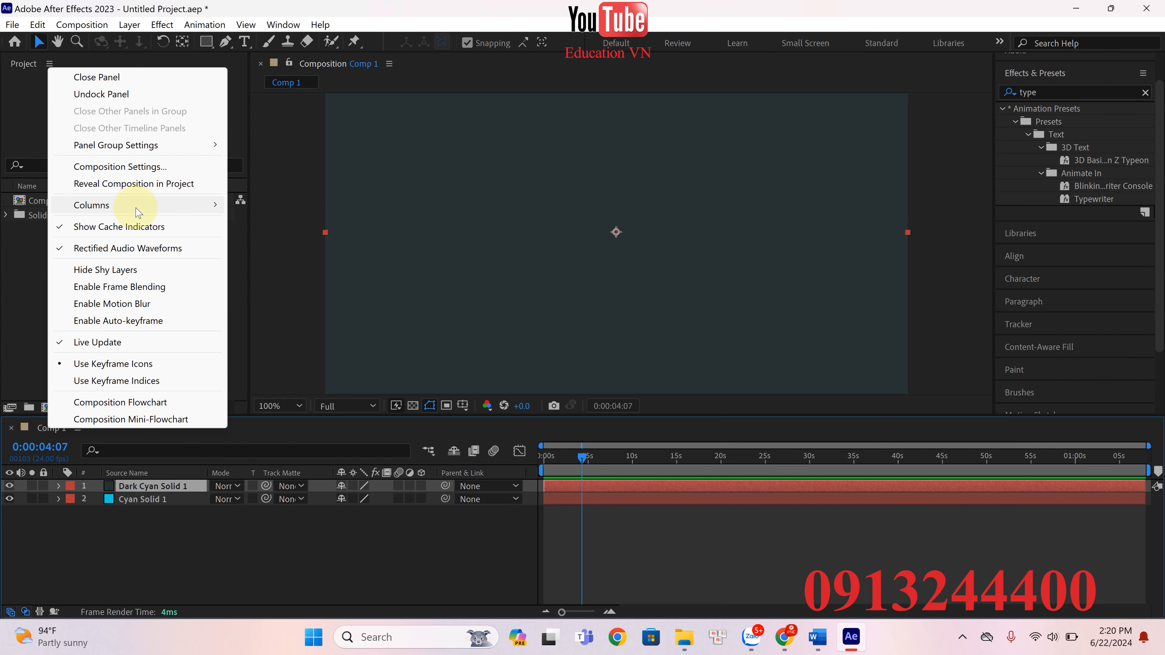
pyautogui.click(145, 172)
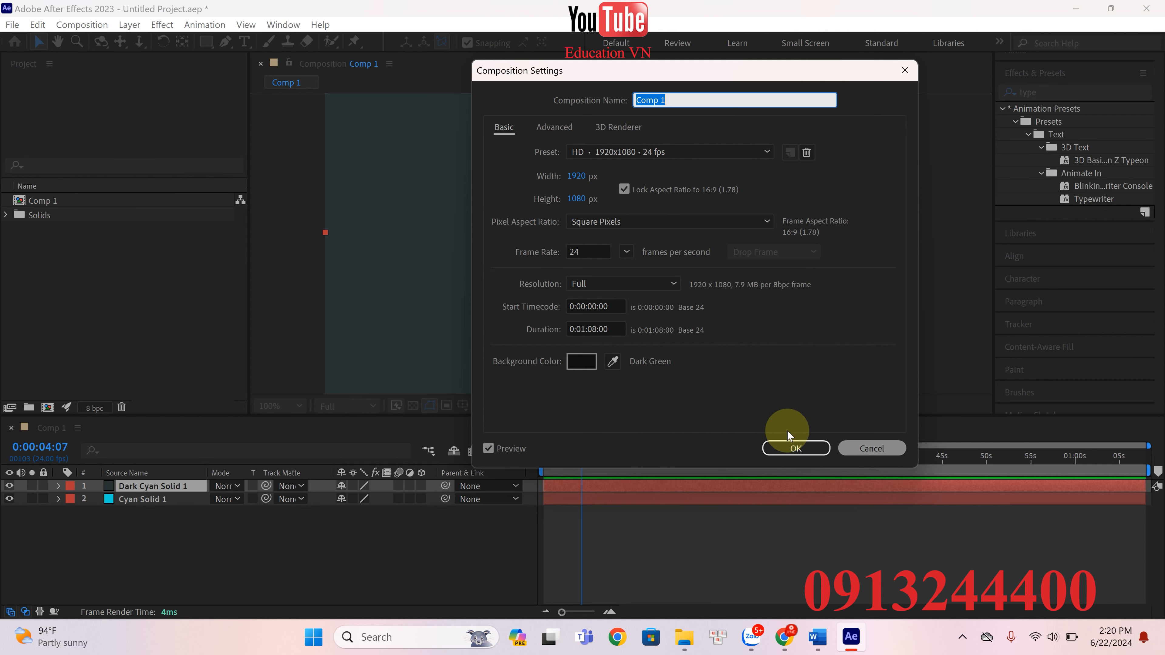
pyautogui.click(581, 327)
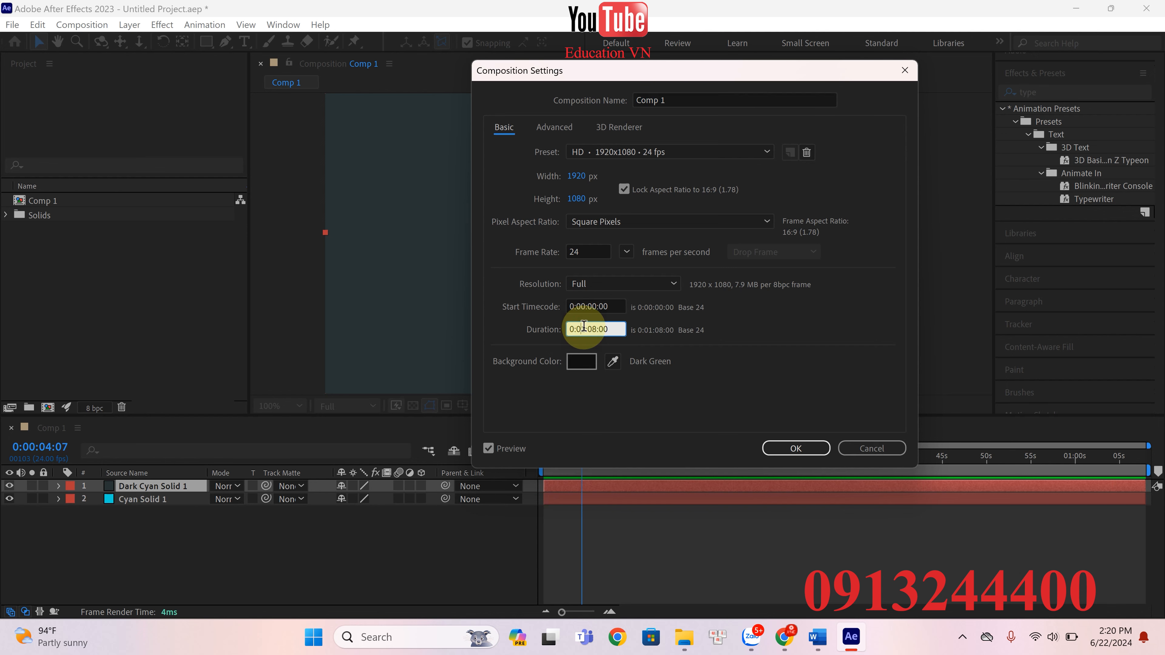
pyautogui.write('2')
pyautogui.click(652, 99)
pyautogui.write('aaa')
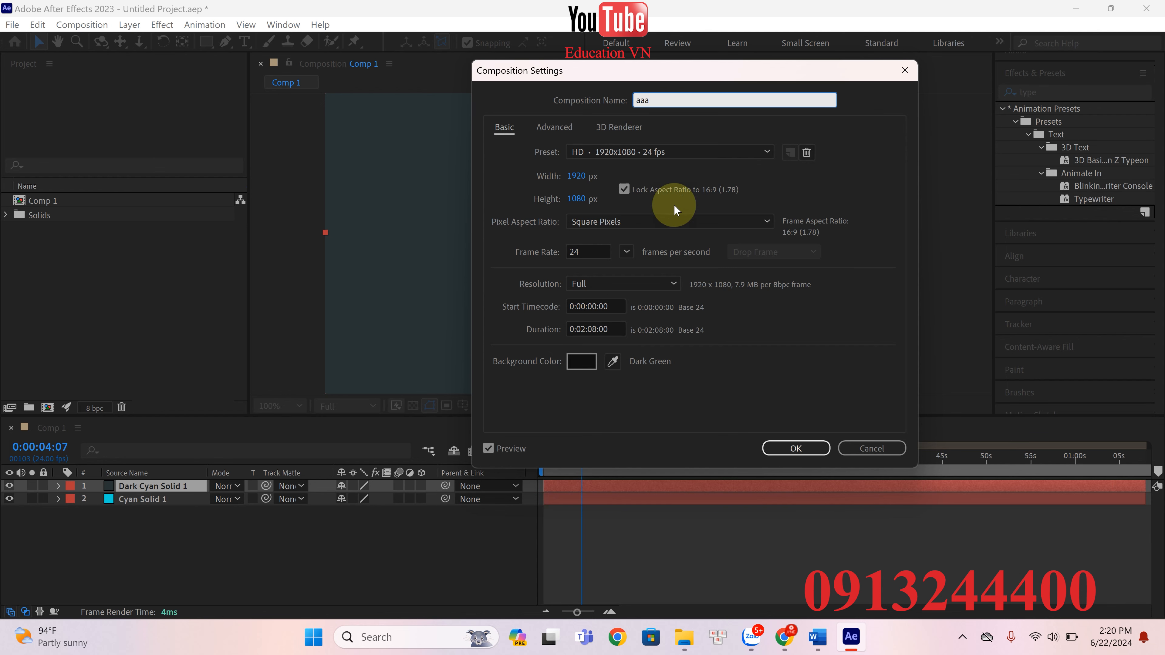
pyautogui.click(782, 448)
# Extend the Dark Cyan Solid 1 and Cyan Solid 1 layers to the end of the aaa composition.
pyautogui.moveTo(577, 612)
pyautogui.mouseDown()
pyautogui.moveTo(594, 614)
pyautogui.moveTo(554, 614)
pyautogui.mouseUp()
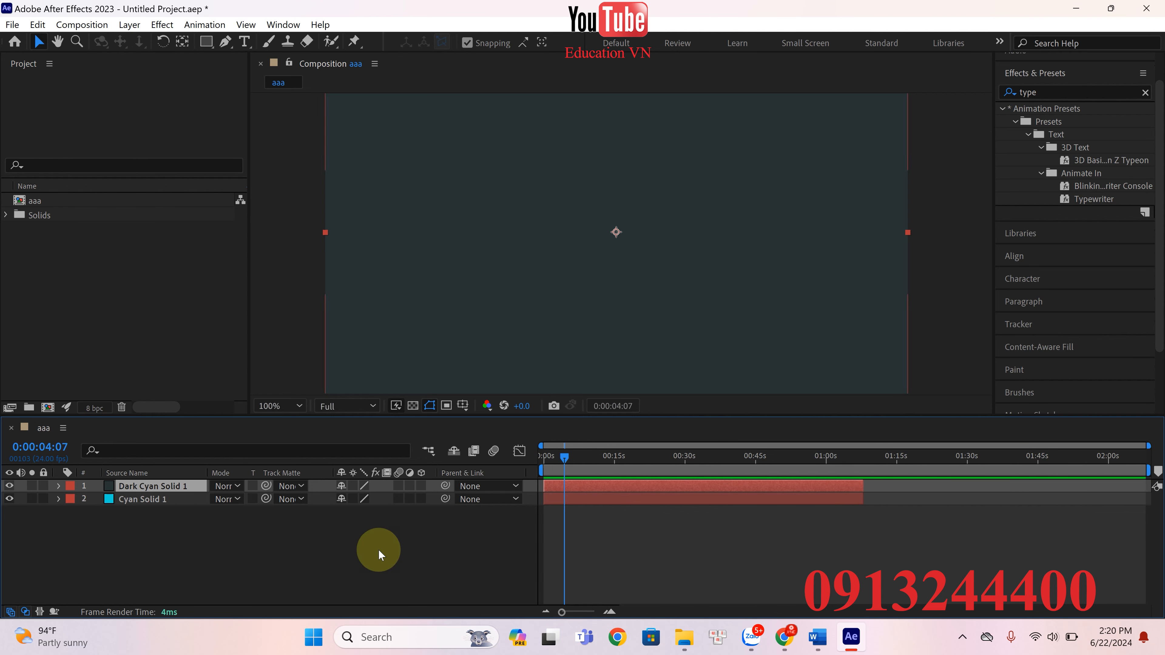
pyautogui.moveTo(863, 486); pyautogui.dragTo(1151, 486)
pyautogui.moveTo(861, 497); pyautogui.dragTo(1159, 500)
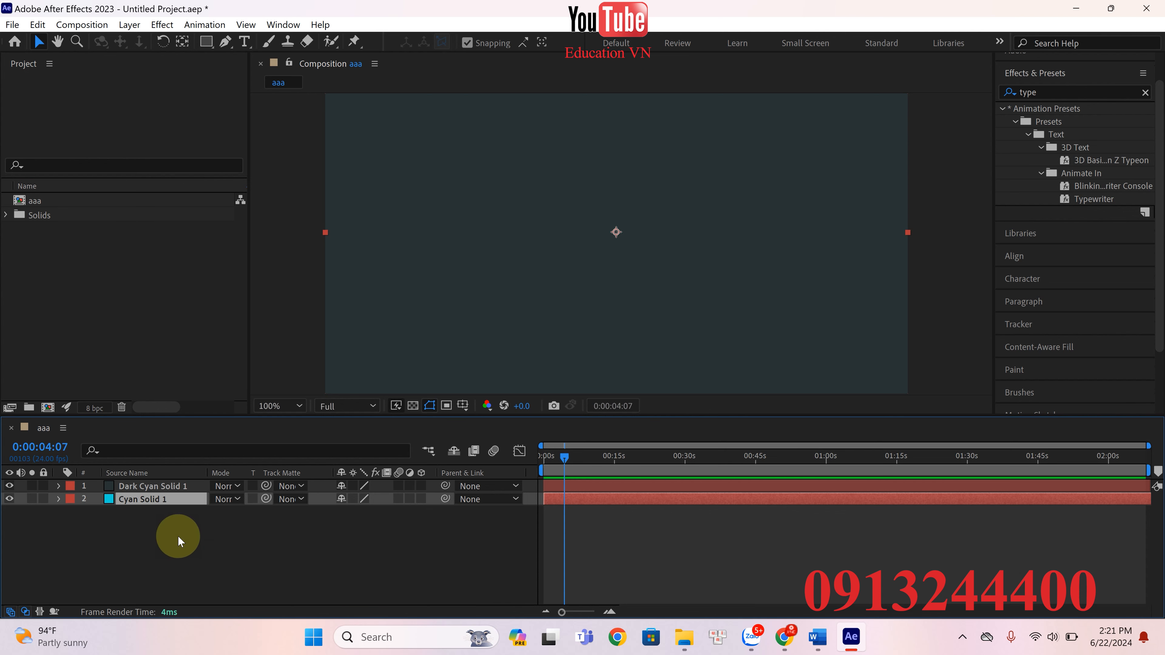
pyautogui.click(178, 537)
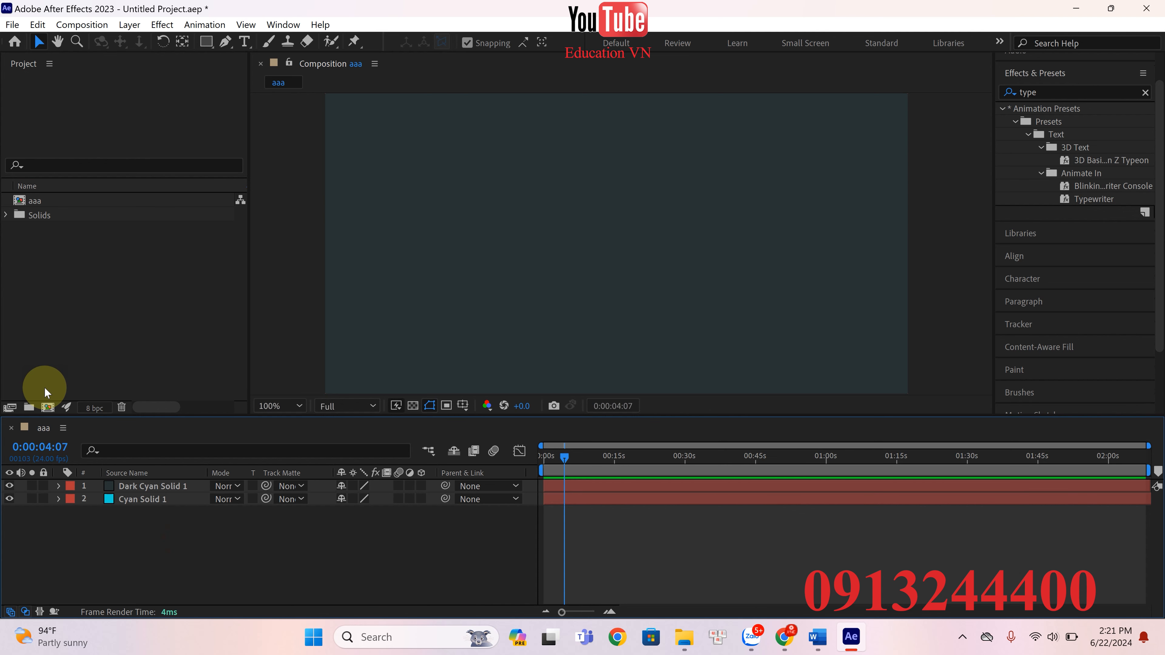
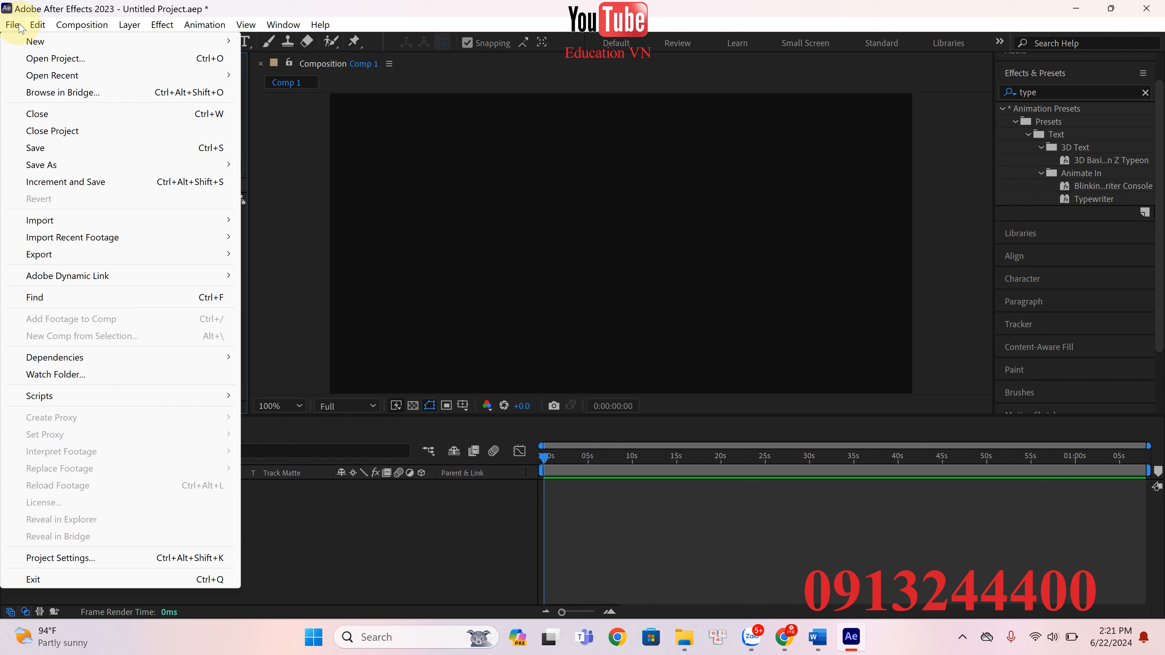
# Open the save options for the untitled project and cancel without saving.
pyautogui.click(73, 147)
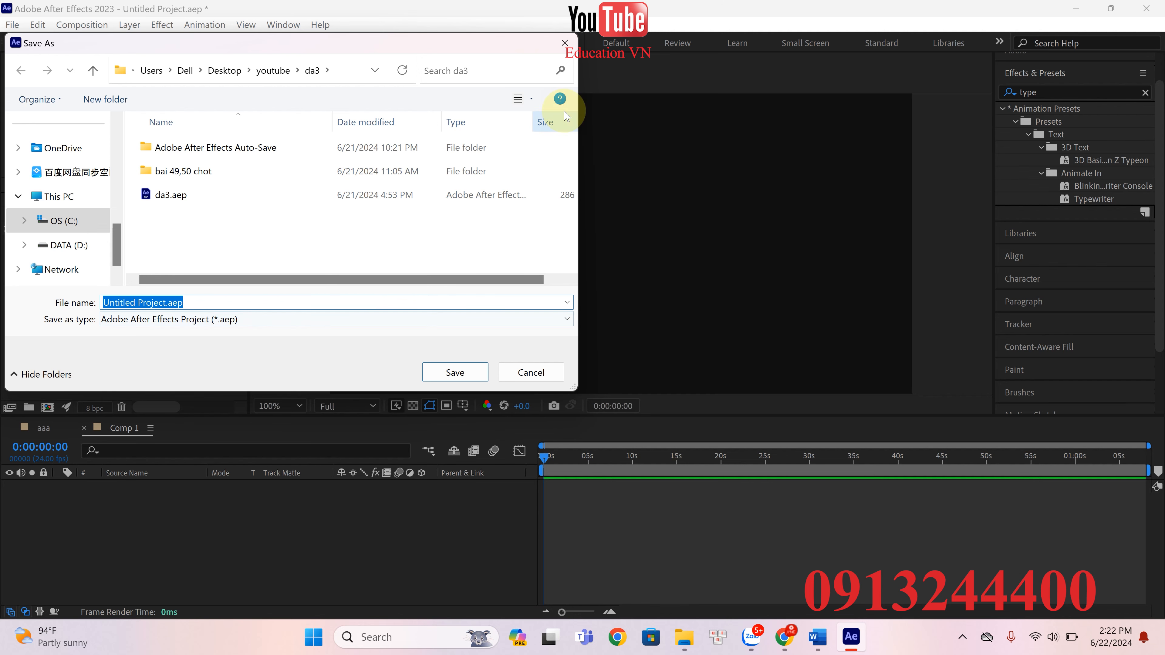
pyautogui.click(565, 42)
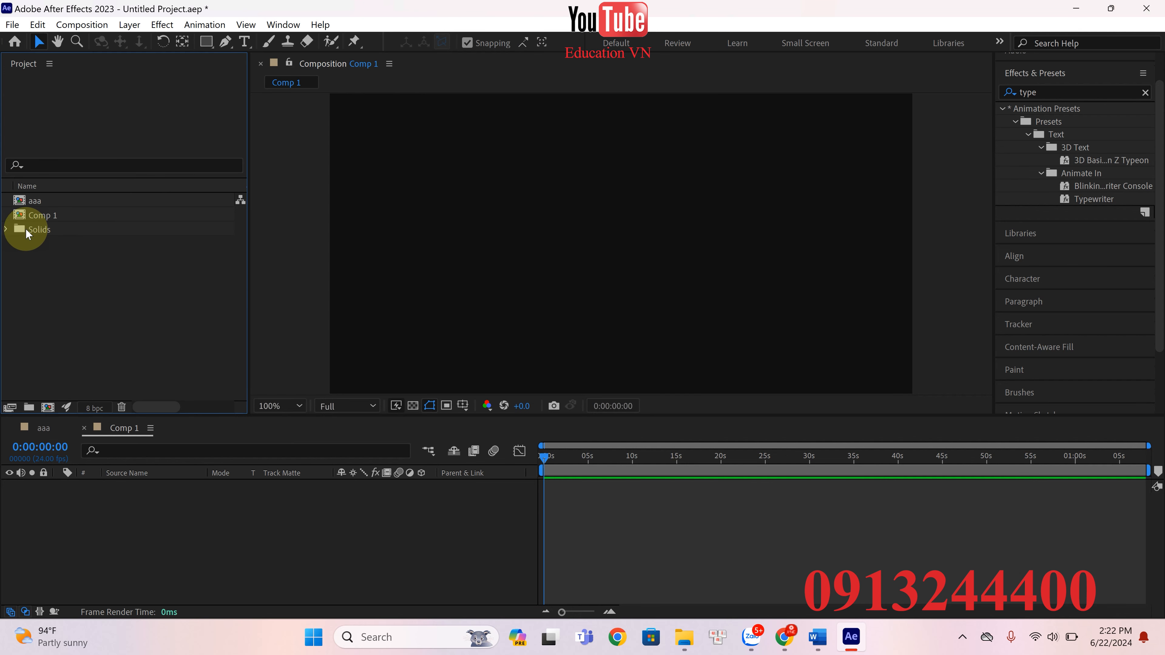
# Import the video v2.m4v from the da3 folder into the project.
pyautogui.click(5, 229)
pyautogui.click(4, 229)
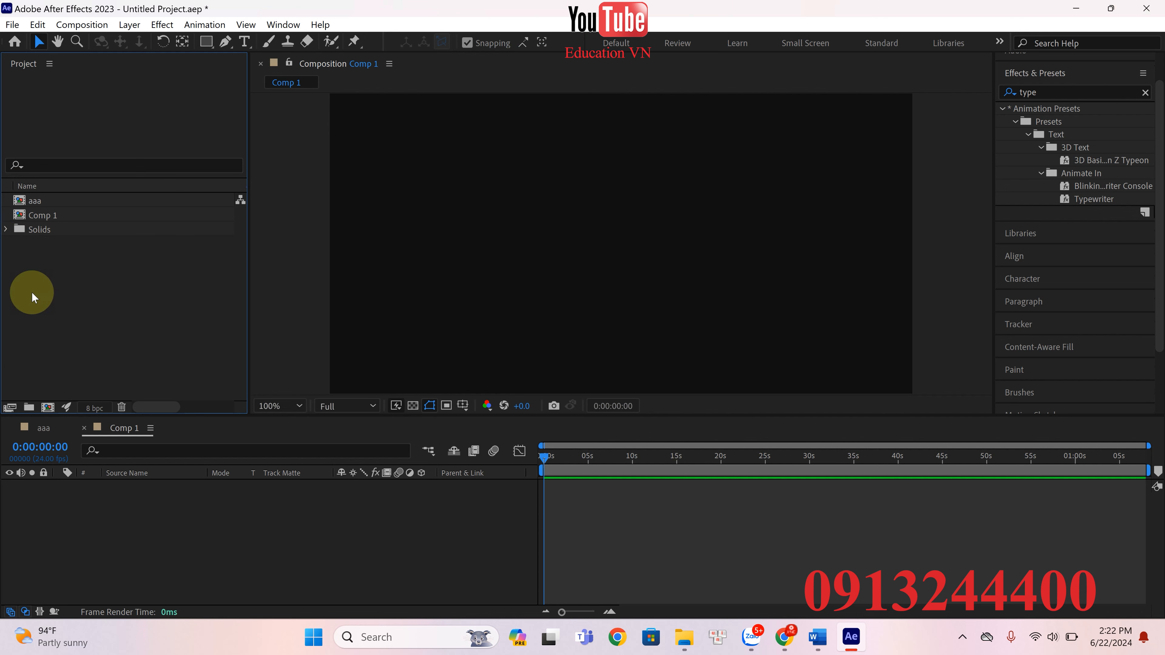
pyautogui.rightClick(127, 270)
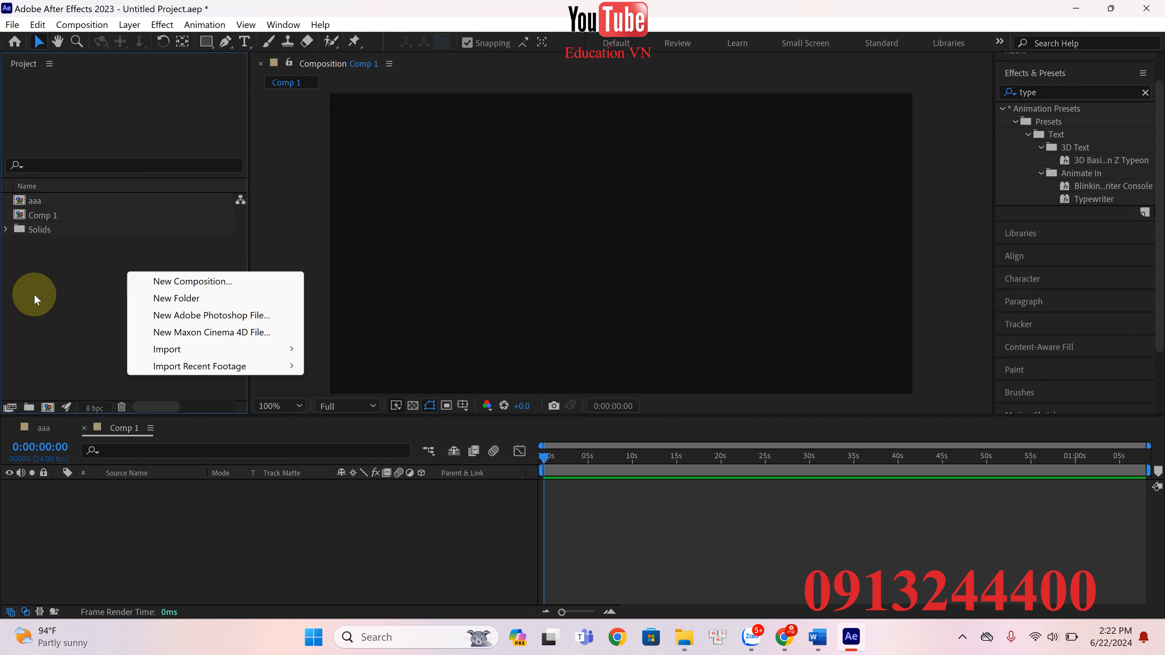
pyautogui.rightClick(24, 307)
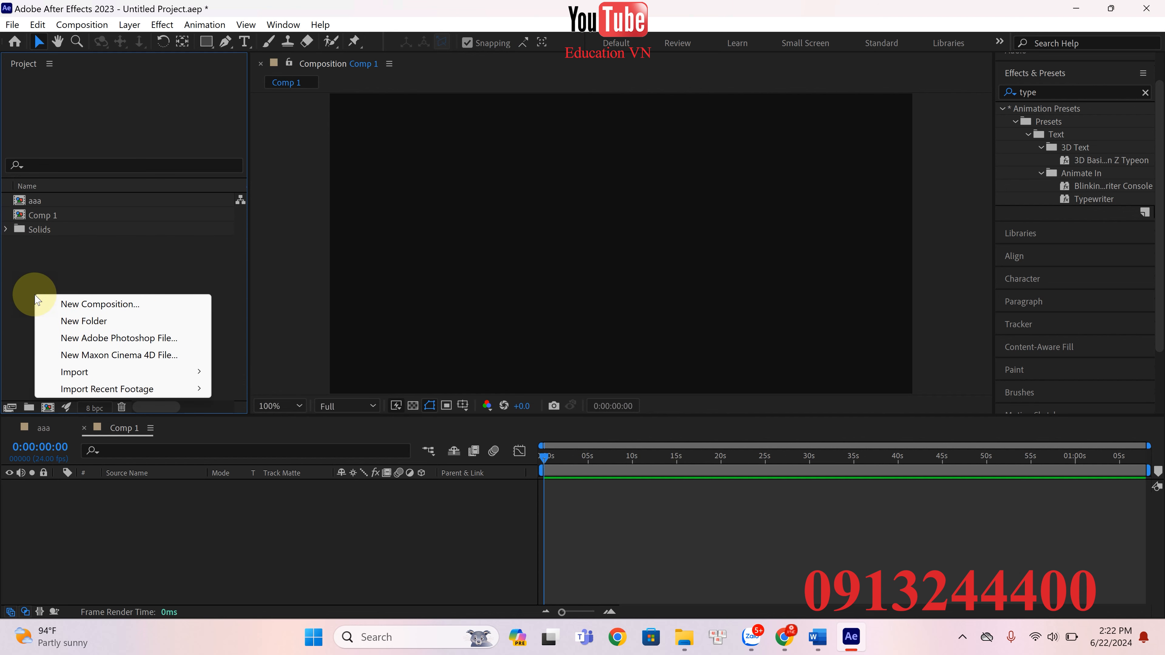
pyautogui.rightClick(174, 259)
pyautogui.moveTo(289, 337)
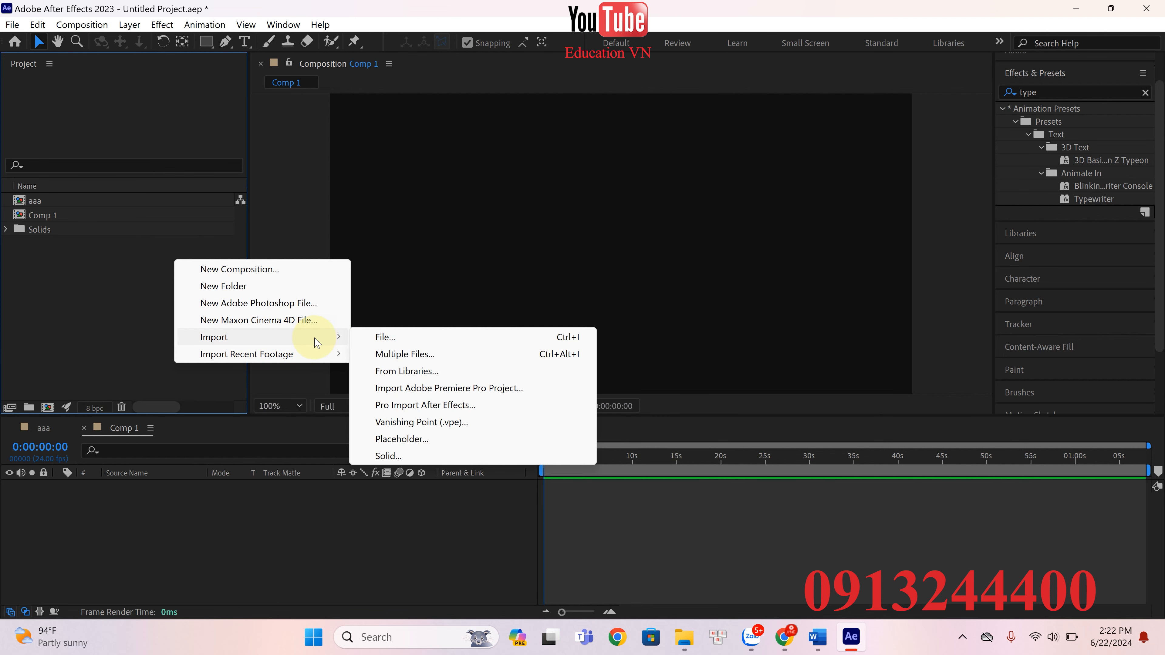
pyautogui.click(390, 334)
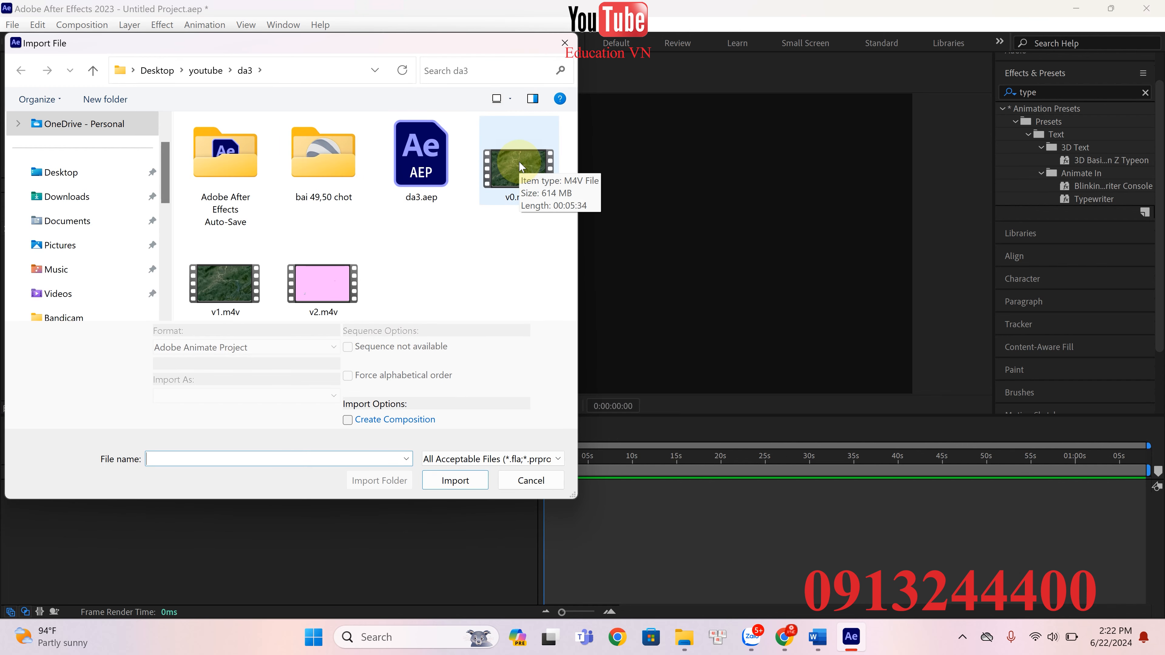
pyautogui.click(329, 284)
pyautogui.doubleClick(328, 285)
# Add v2.m4v as a layer in Comp 1 and scrub the current time to 0:00:37:16.
pyautogui.moveTo(46, 243); pyautogui.dragTo(84, 524)
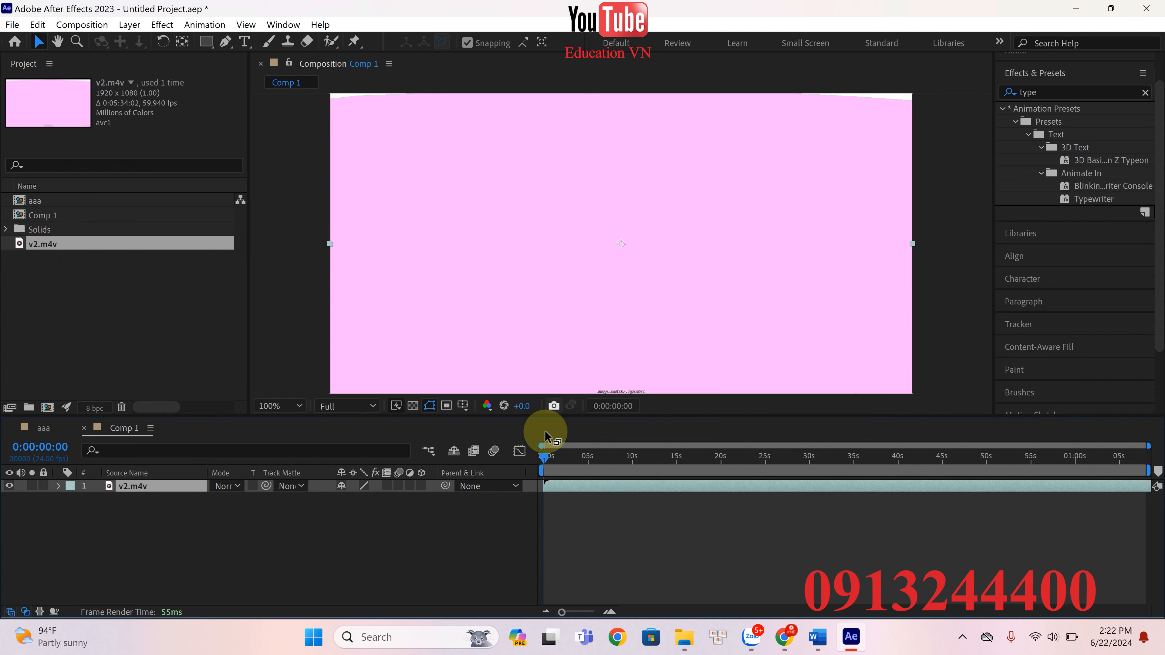
pyautogui.click(544, 454)
pyautogui.moveTo(579, 454); pyautogui.dragTo(876, 458)
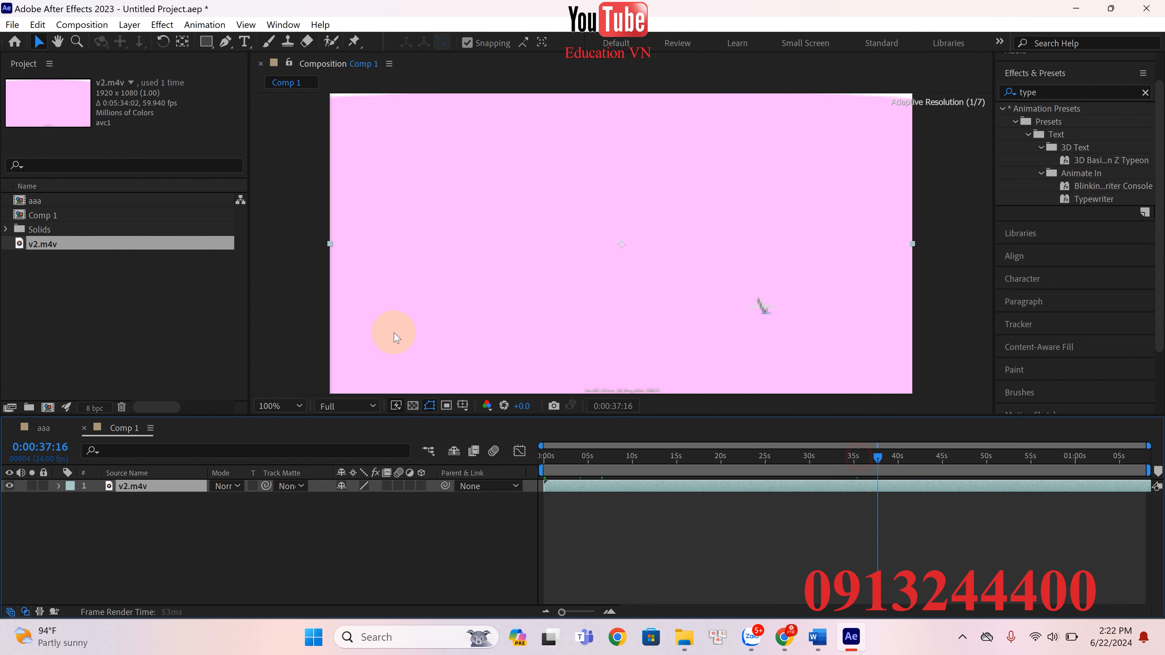
# Import the car image oto.png from the youtube > DA2 folder into the project.
pyautogui.rightClick(107, 285)
pyautogui.moveTo(265, 361)
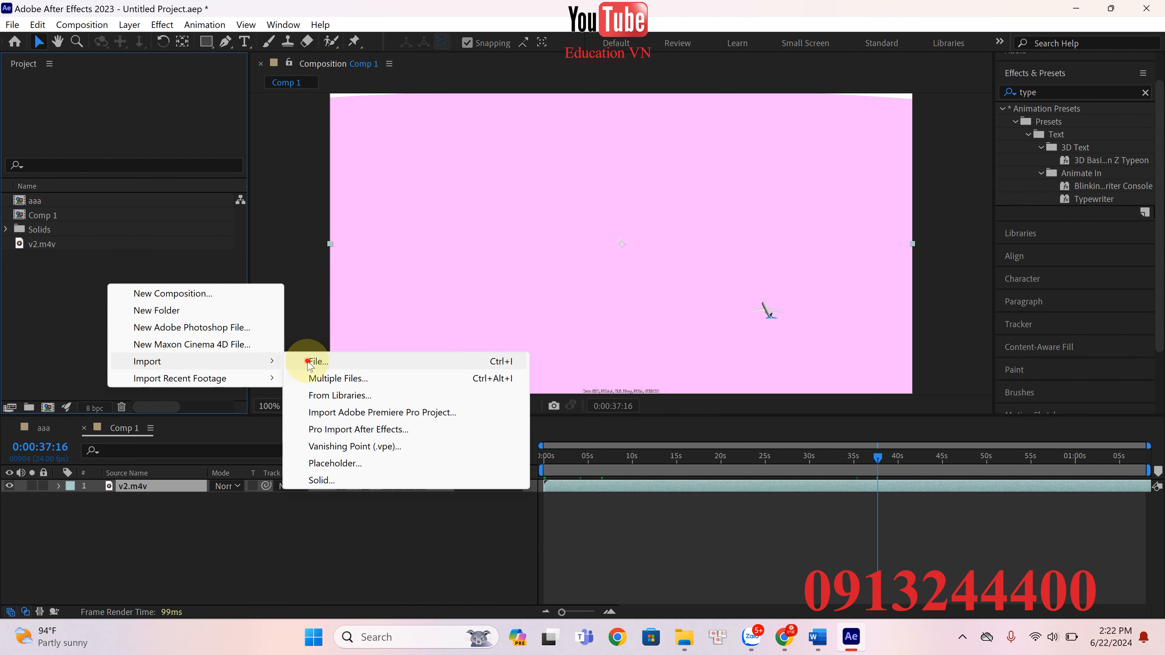
pyautogui.click(310, 361)
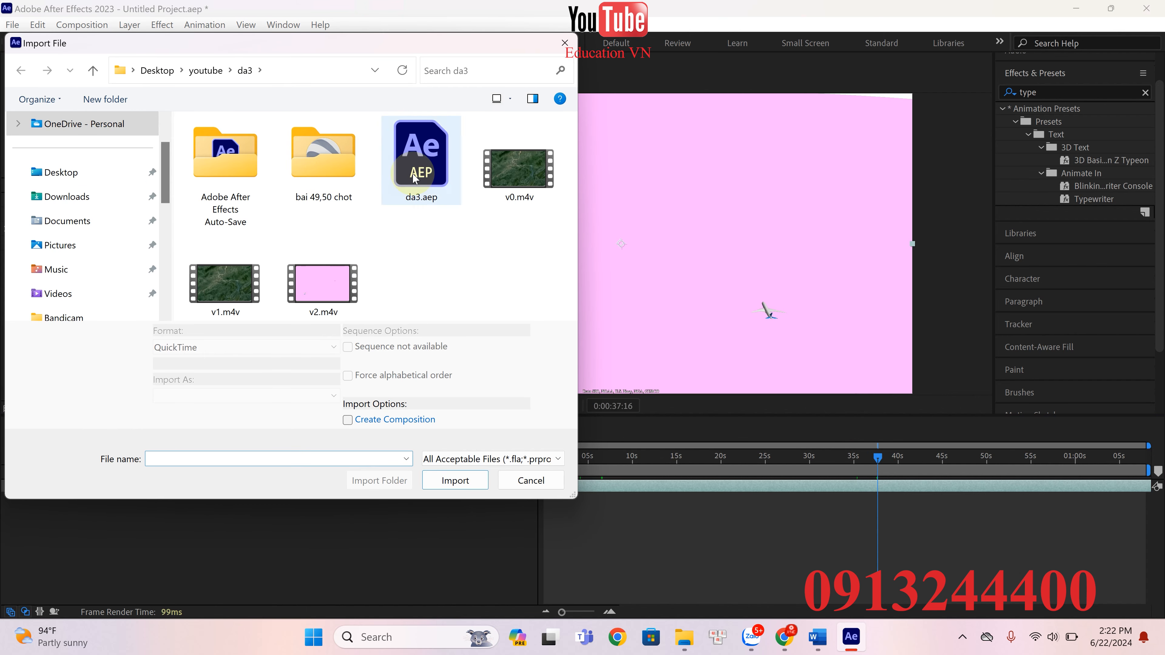
pyautogui.click(207, 69)
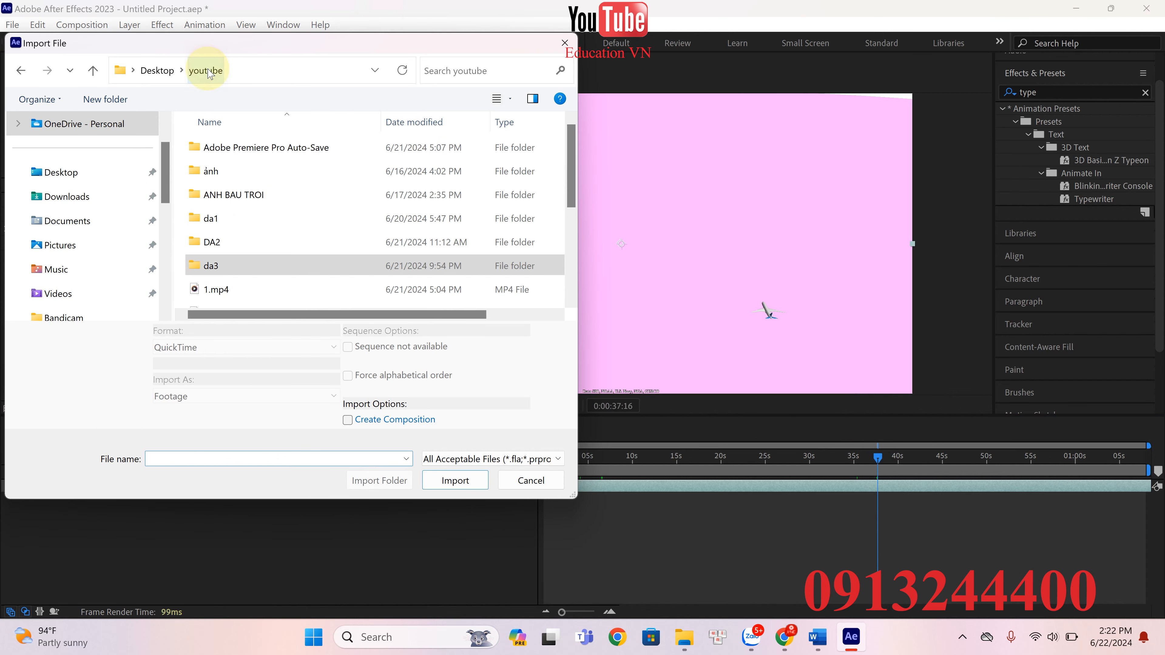
pyautogui.doubleClick(208, 239)
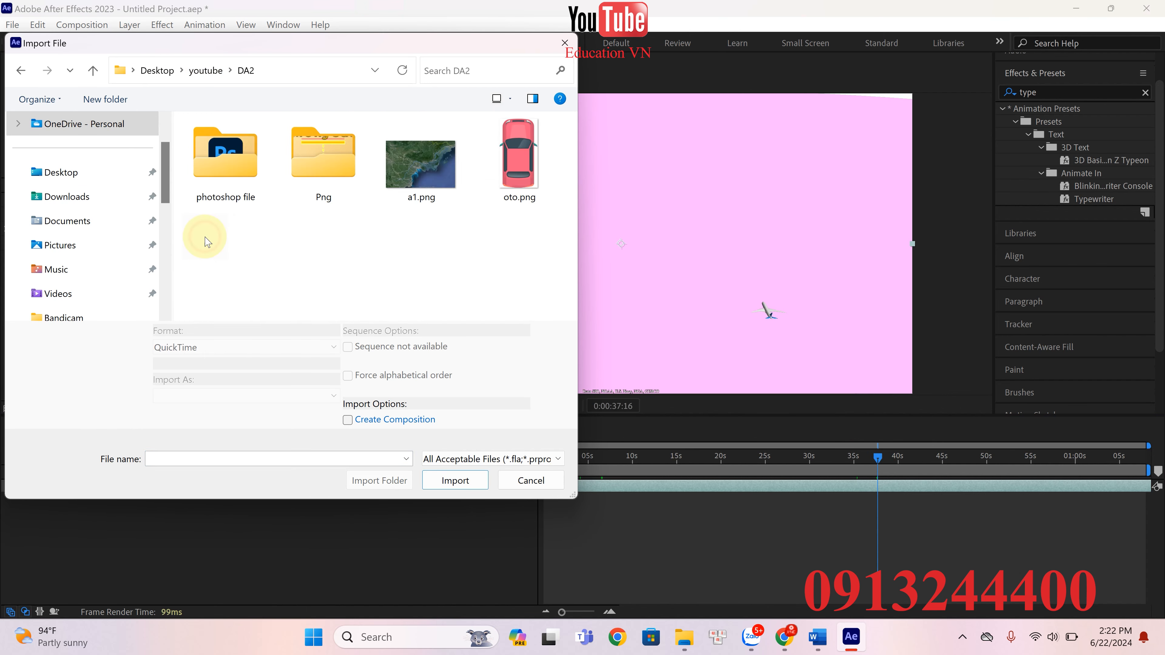
pyautogui.doubleClick(309, 165)
pyautogui.click(247, 70)
pyautogui.doubleClick(514, 151)
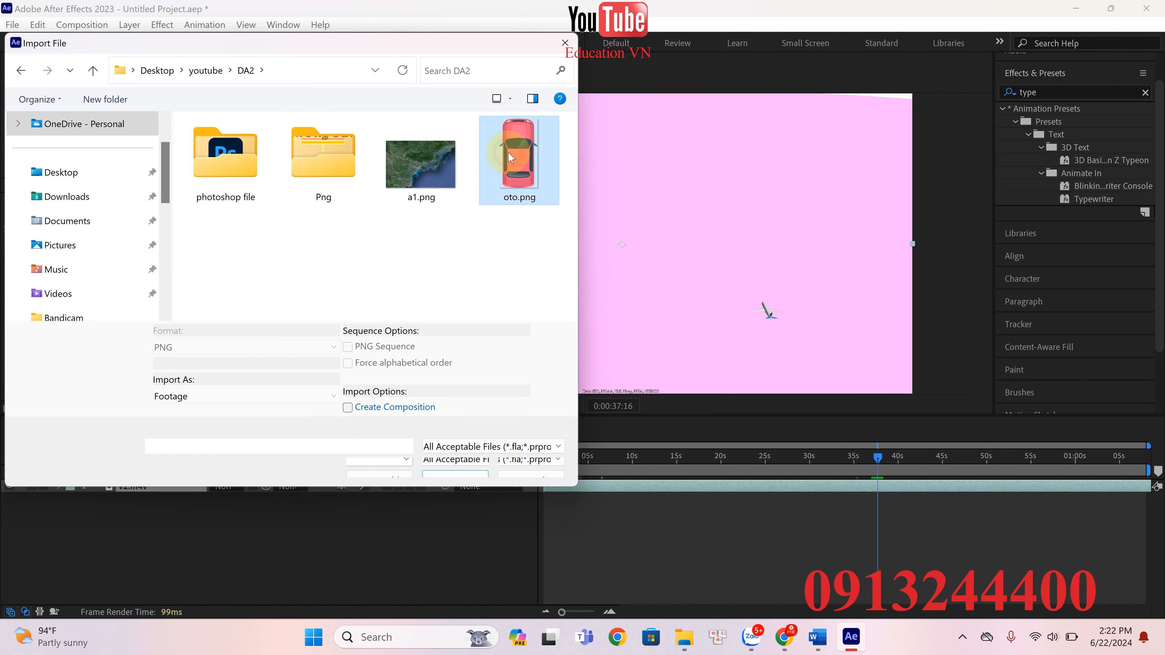
# Place oto.png above v2.m4v in Comp 1, scrub the current time to 0:00:53:09, and deselect the layer.
pyautogui.moveTo(76, 240); pyautogui.dragTo(144, 488)
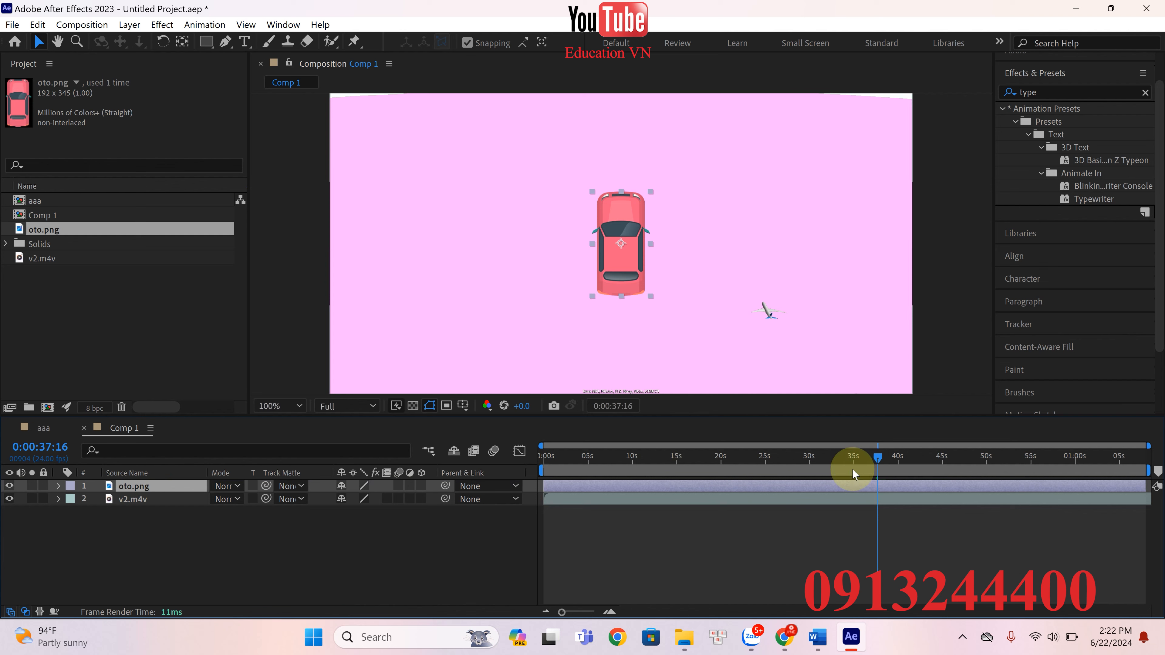
pyautogui.moveTo(877, 457); pyautogui.dragTo(1019, 453)
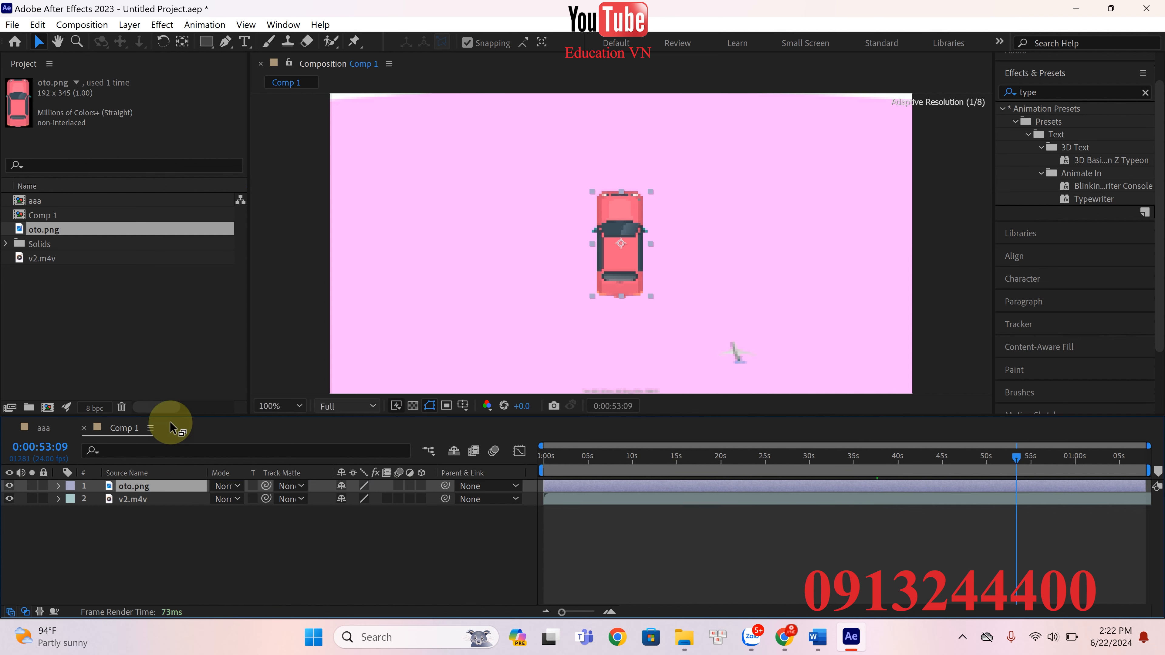
pyautogui.click(183, 560)
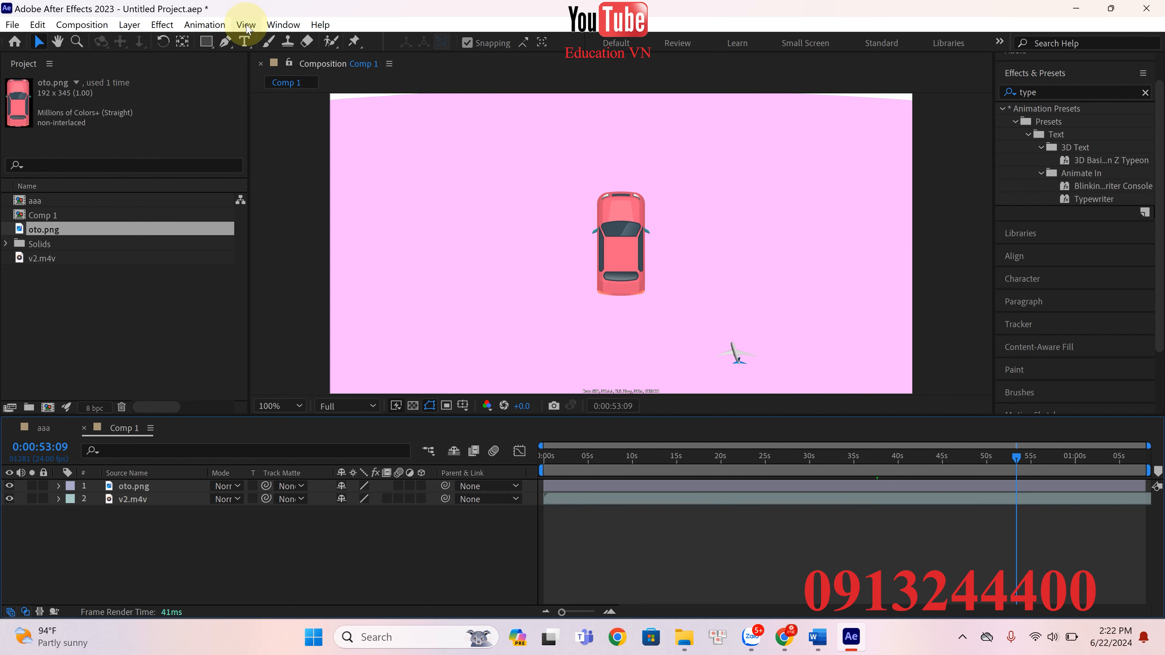
# Try zooming the Comp 1 preview in and out, leave it at 50%, and pan the view slightly.
pyautogui.click(211, 26)
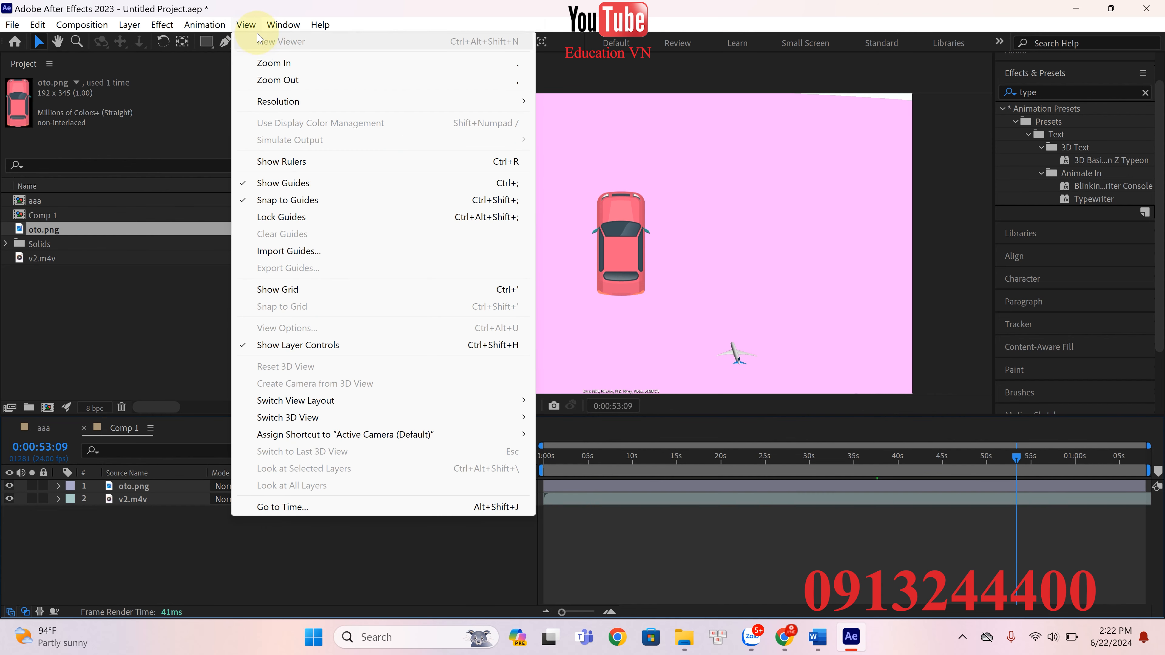
pyautogui.moveTo(238, 34)
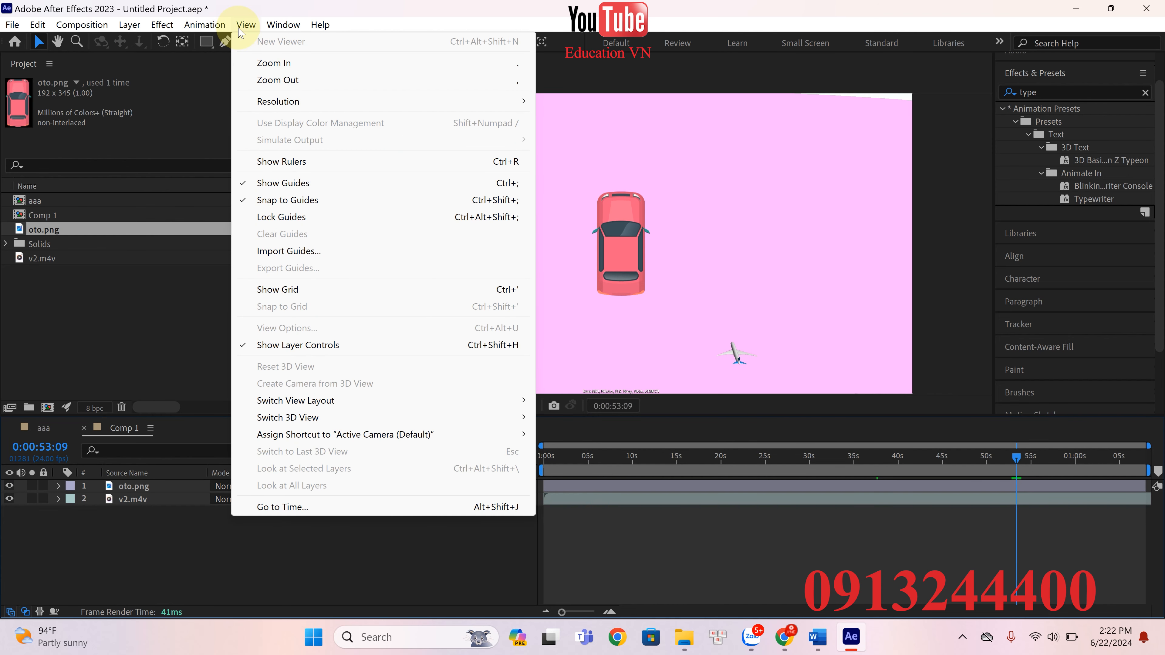
pyautogui.click(271, 62)
pyautogui.scroll(-4, 578, 231)
pyautogui.scroll(4, 579, 236)
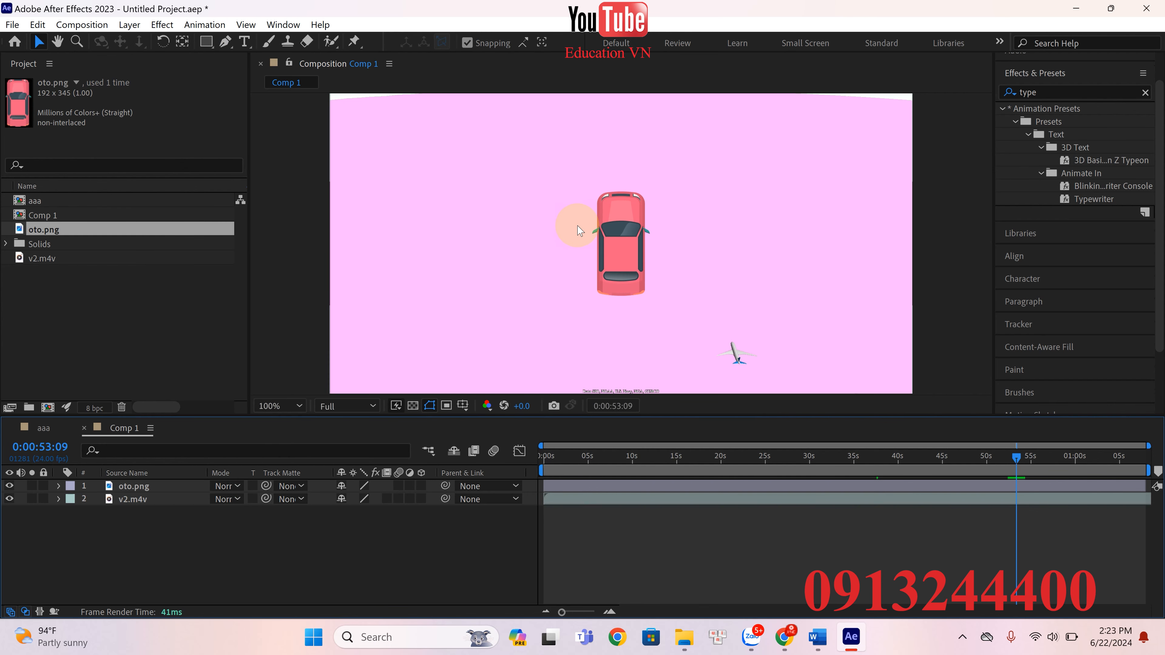
pyautogui.scroll(2, 601, 234)
pyautogui.scroll(-3, 607, 233)
pyautogui.scroll(2, 619, 233)
pyautogui.scroll(-2, 629, 236)
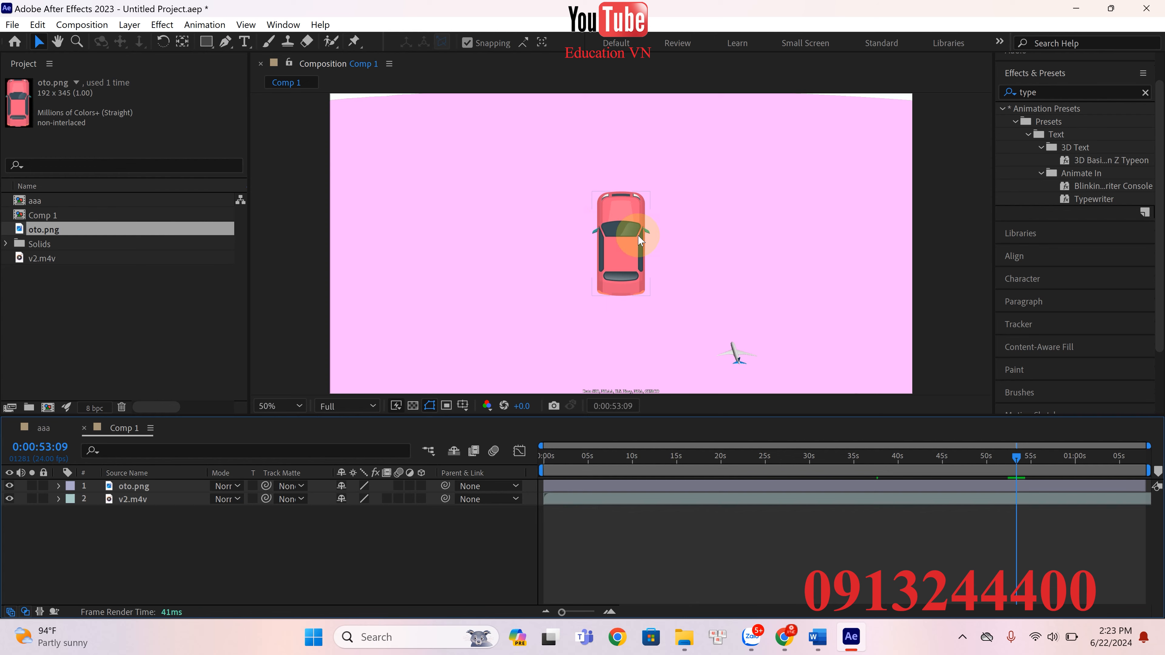
pyautogui.moveTo(583, 234); pyautogui.dragTo(528, 233)
# Examine the available view, animation, layer, effect, editing and file commands, selecting the oto.png layer to check its layer options.
pyautogui.click(251, 25)
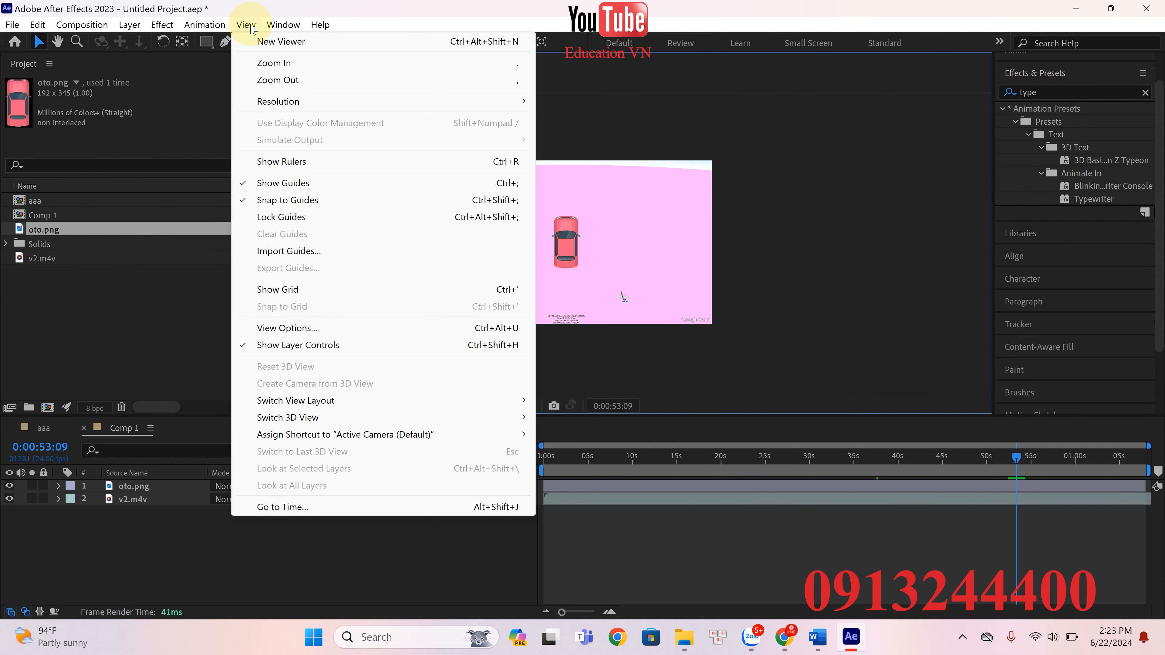
pyautogui.moveTo(204, 23)
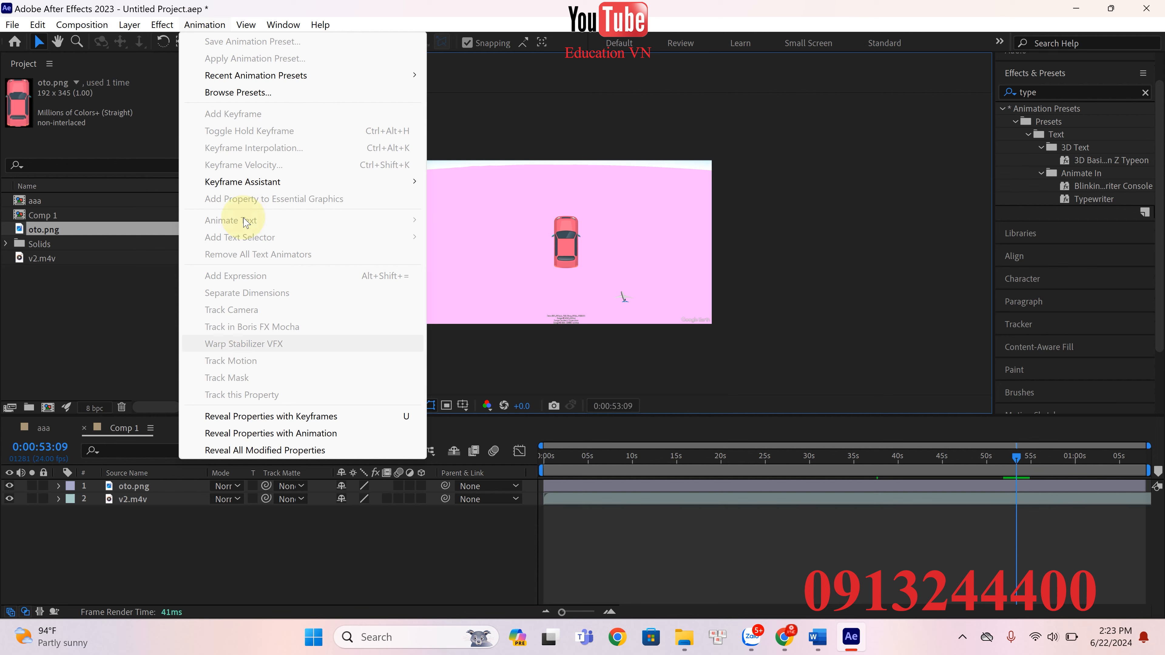
pyautogui.moveTo(124, 27)
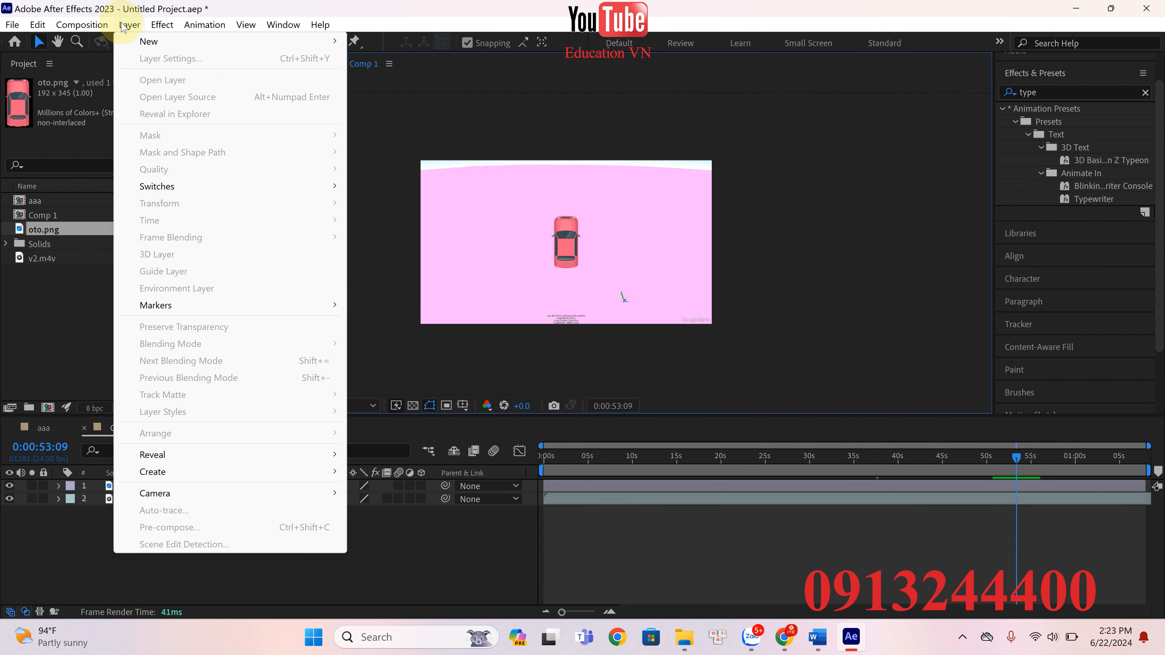
pyautogui.click(66, 518)
pyautogui.click(135, 489)
pyautogui.click(129, 24)
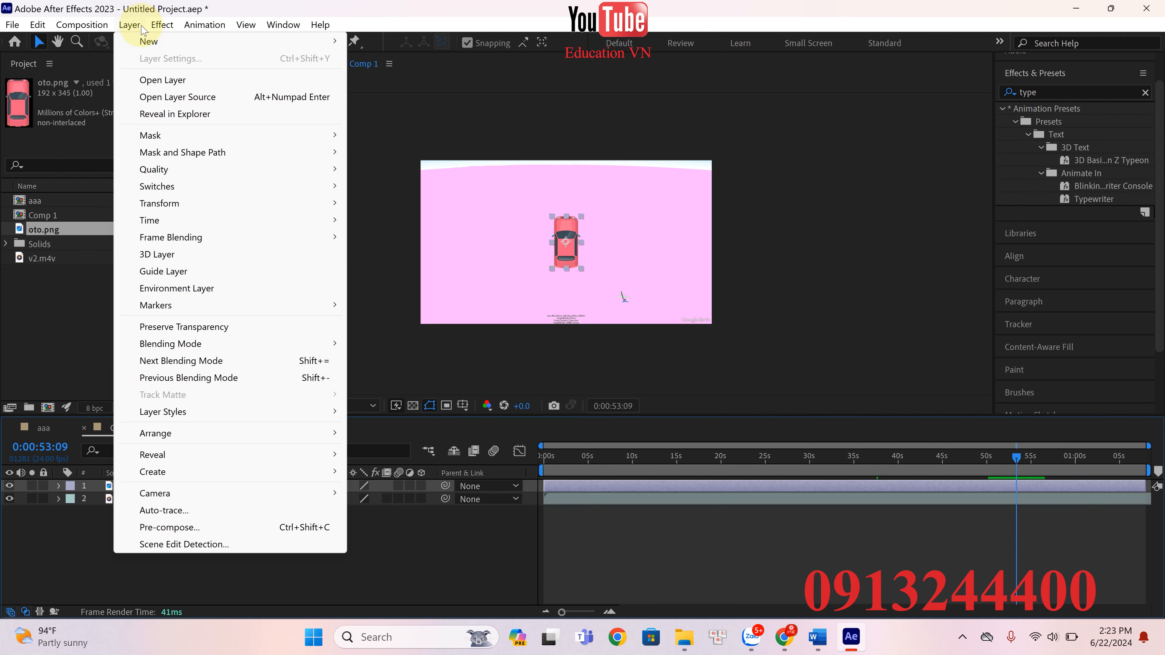
pyautogui.moveTo(313, 228)
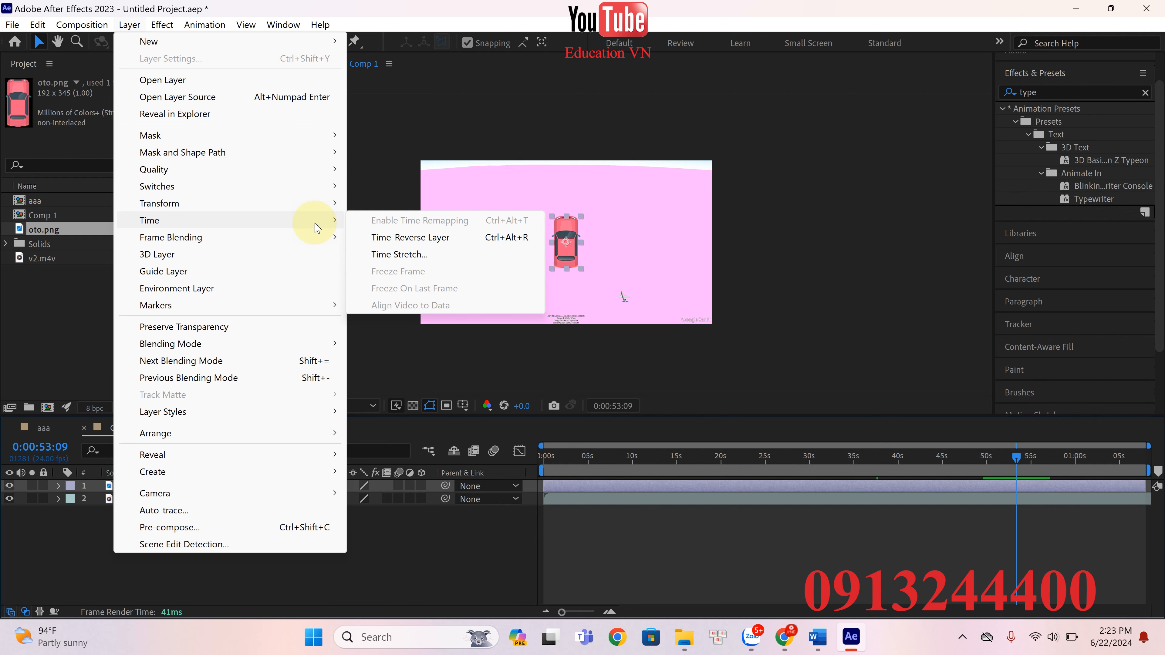
pyautogui.click(87, 25)
pyautogui.click(88, 28)
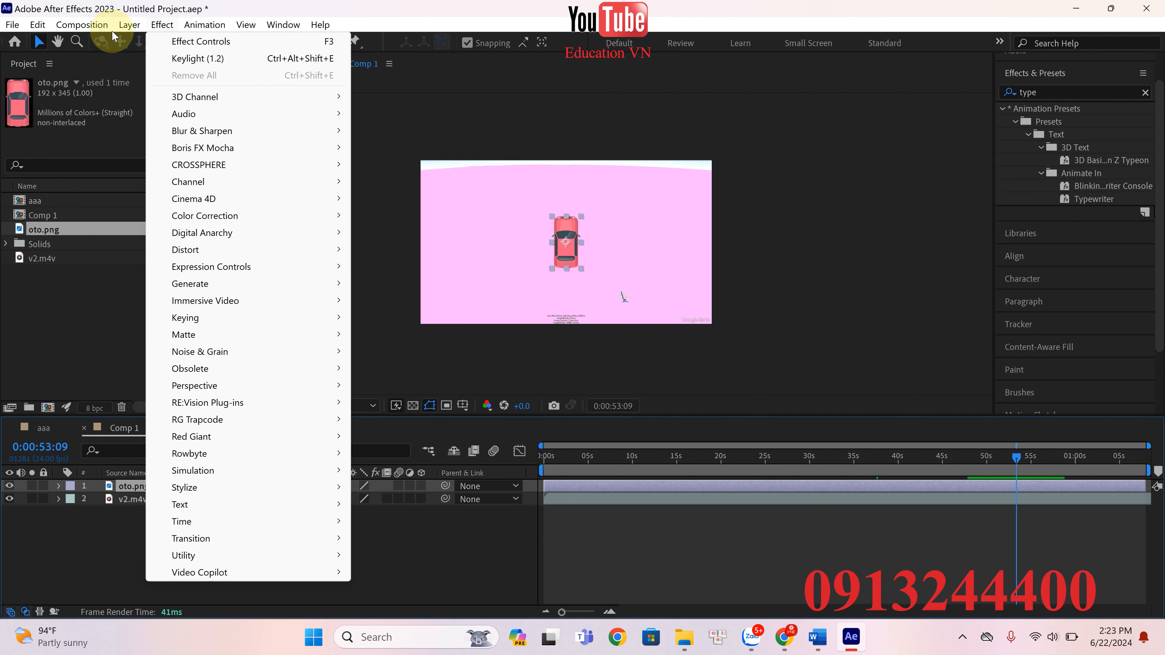
pyautogui.click(41, 28)
pyautogui.click(41, 28)
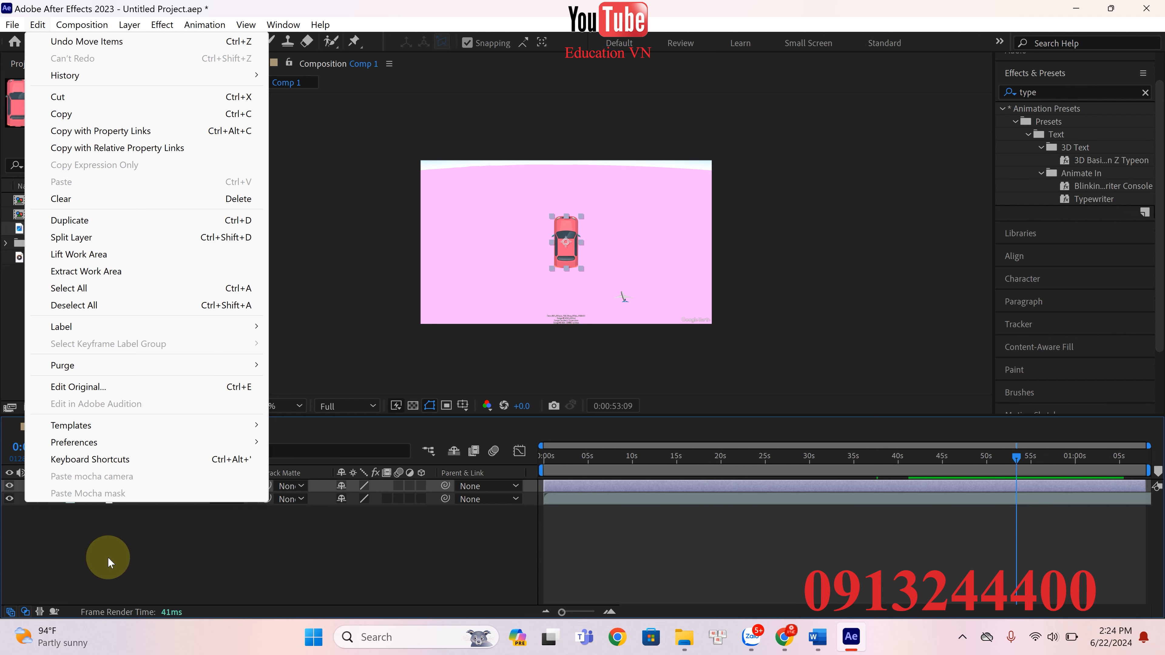
pyautogui.click(103, 553)
pyautogui.click(11, 25)
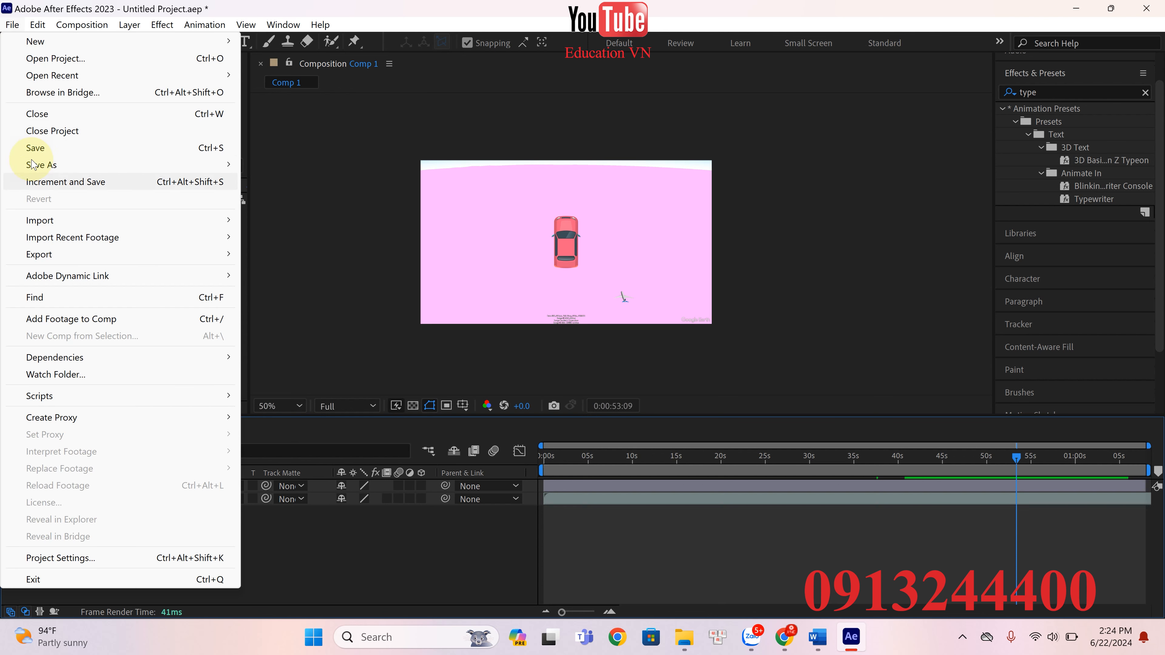
pyautogui.moveTo(228, 396)
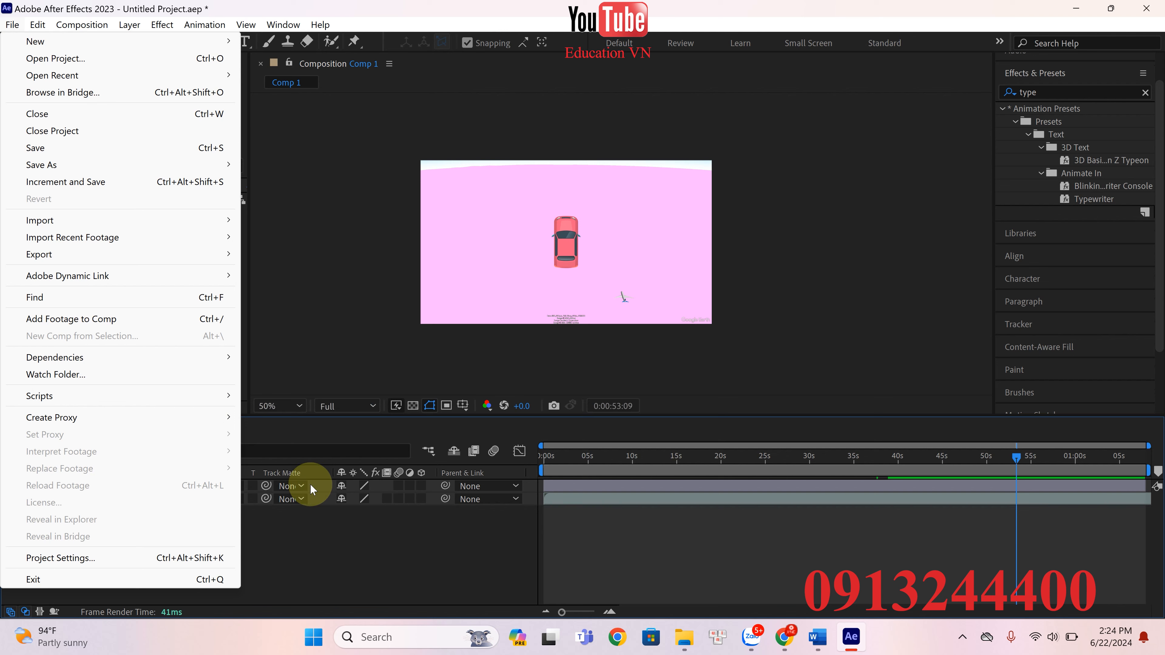
pyautogui.click(322, 558)
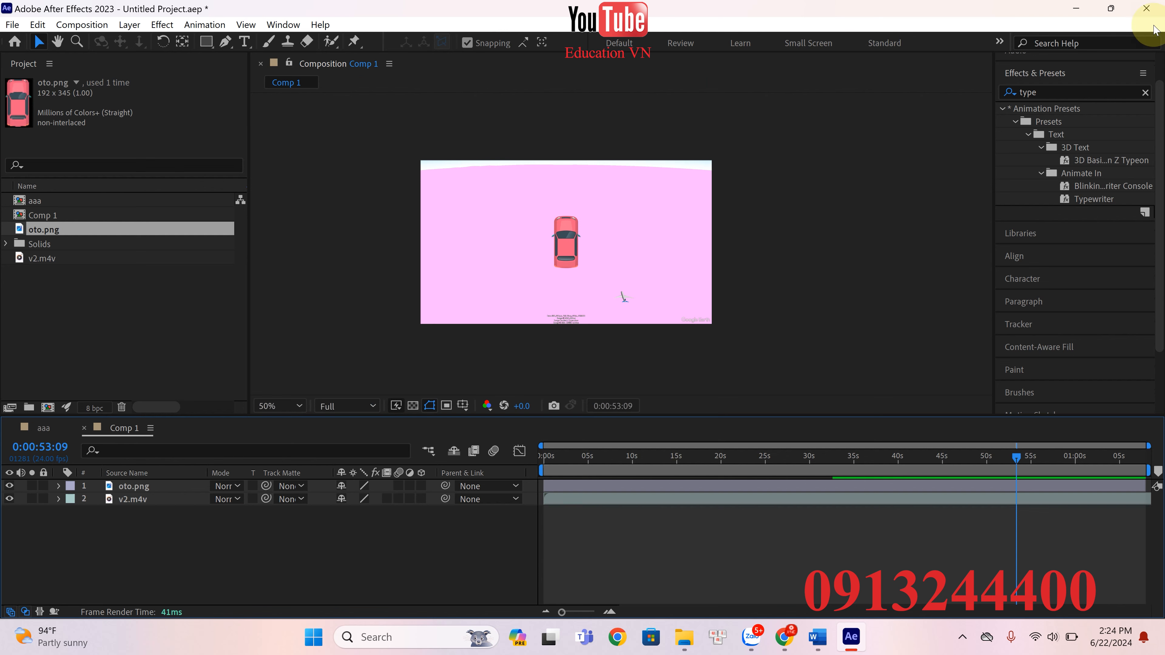
# Clear the effects search, open the Libraries workspace, and return to the All Panels workspace.
pyautogui.click(1145, 94)
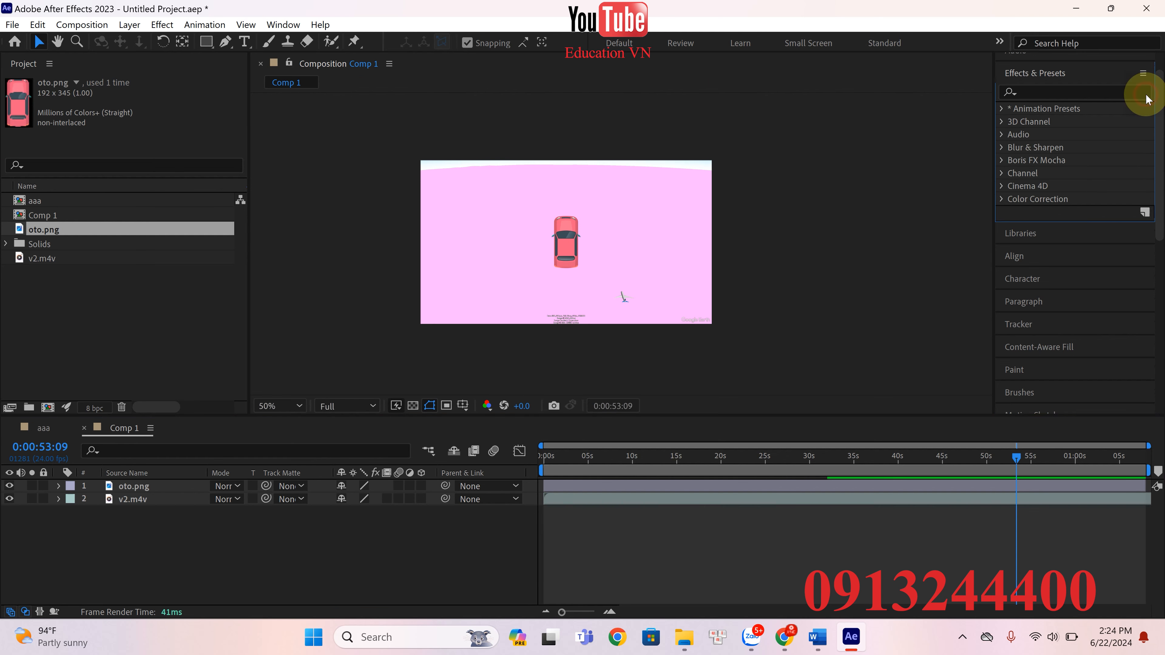
pyautogui.click(1000, 42)
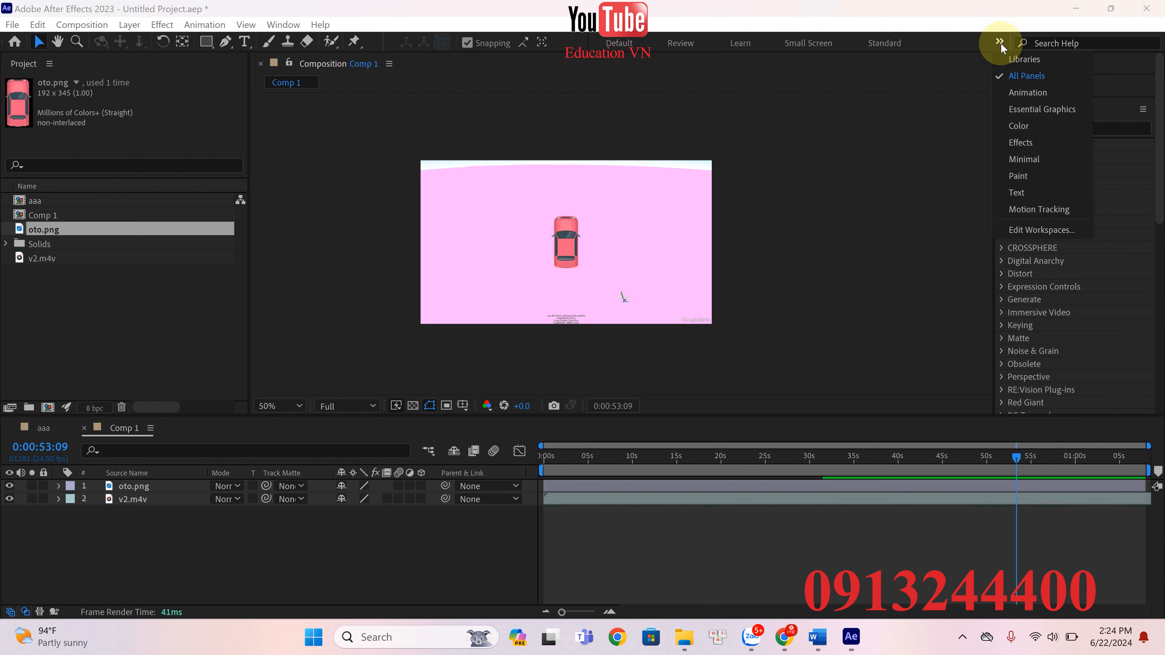
pyautogui.click(1013, 59)
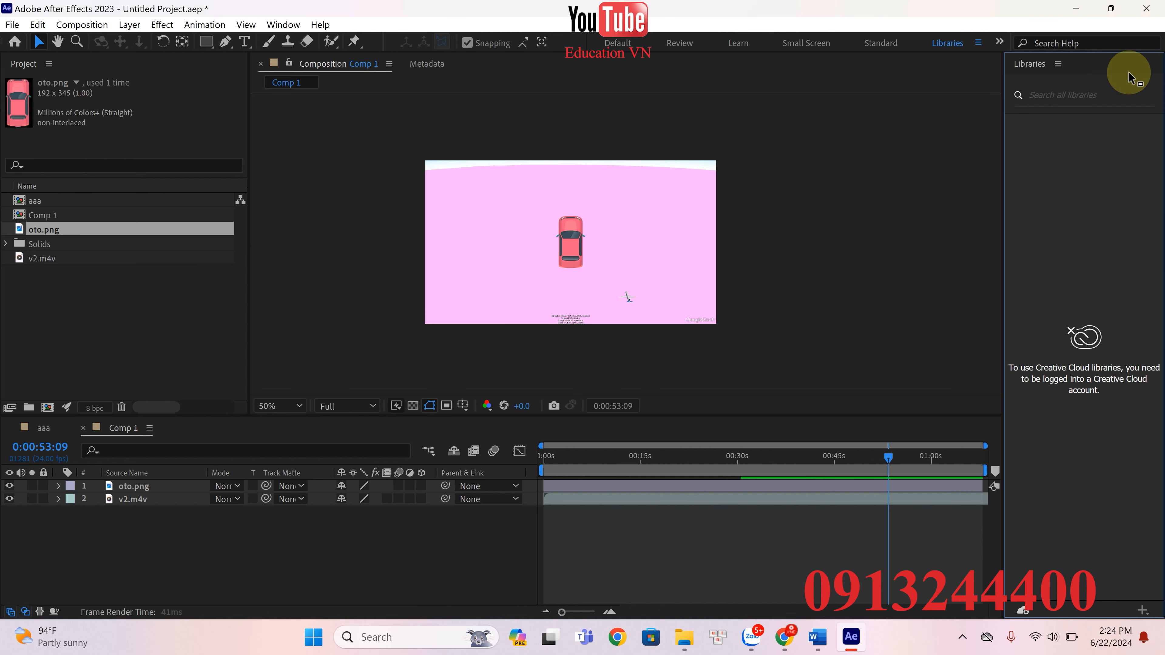
pyautogui.click(999, 43)
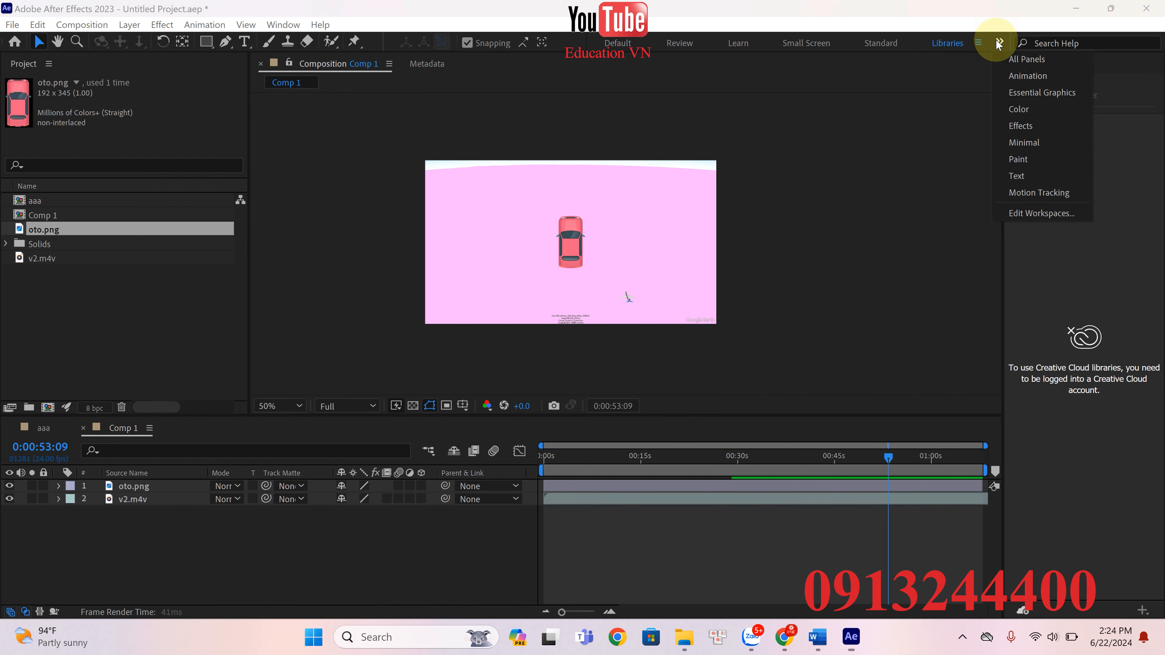
pyautogui.click(1009, 53)
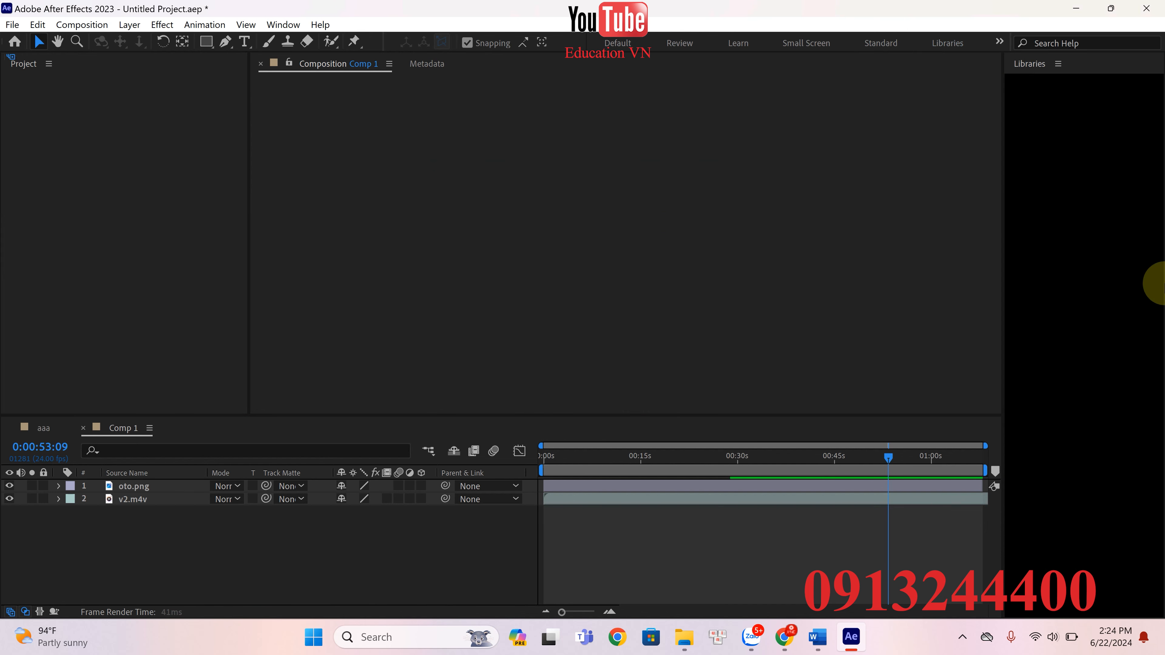
# Switch to the Paint workspace and dismiss the desktop notification.
pyautogui.click(1000, 42)
pyautogui.click(1010, 162)
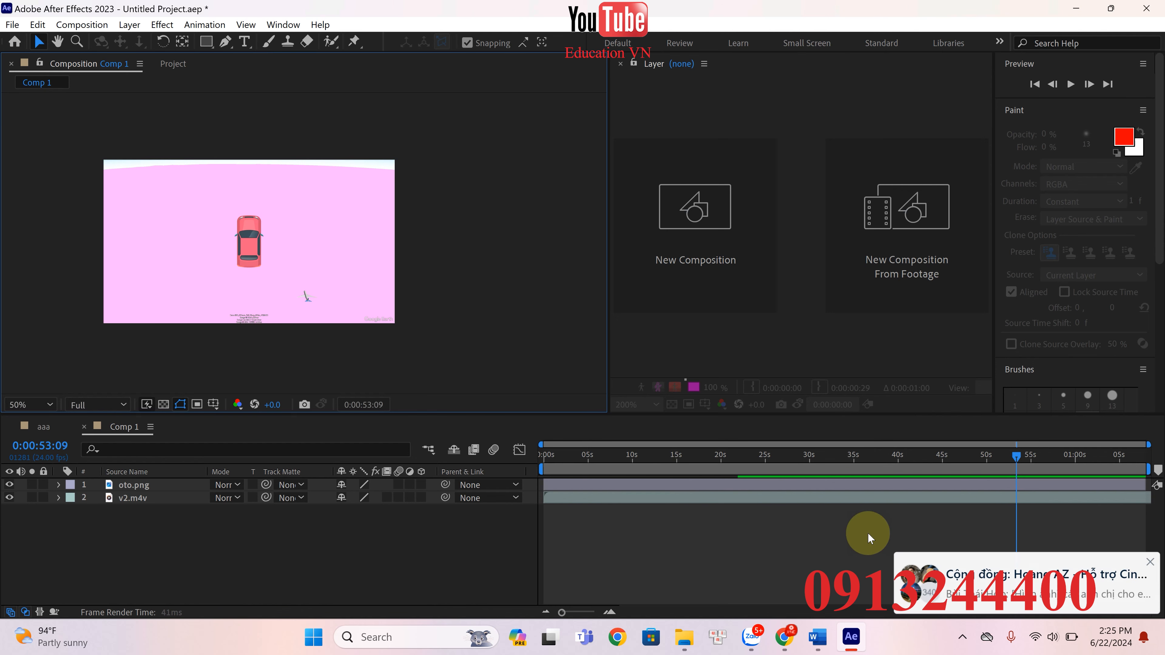
pyautogui.click(1150, 562)
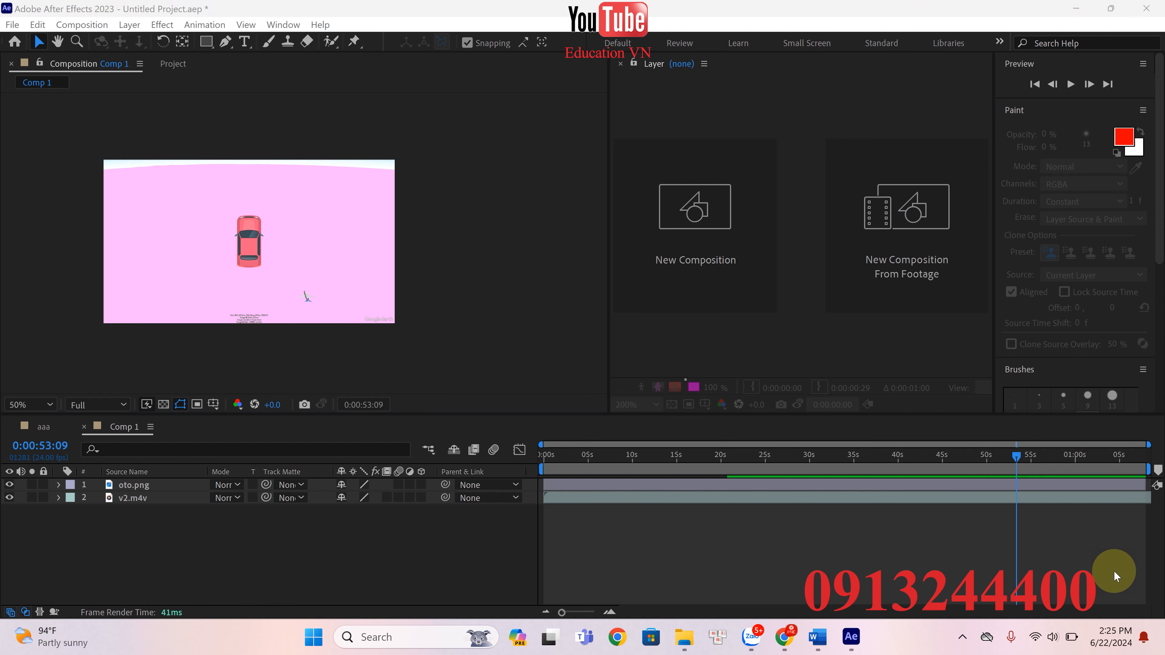